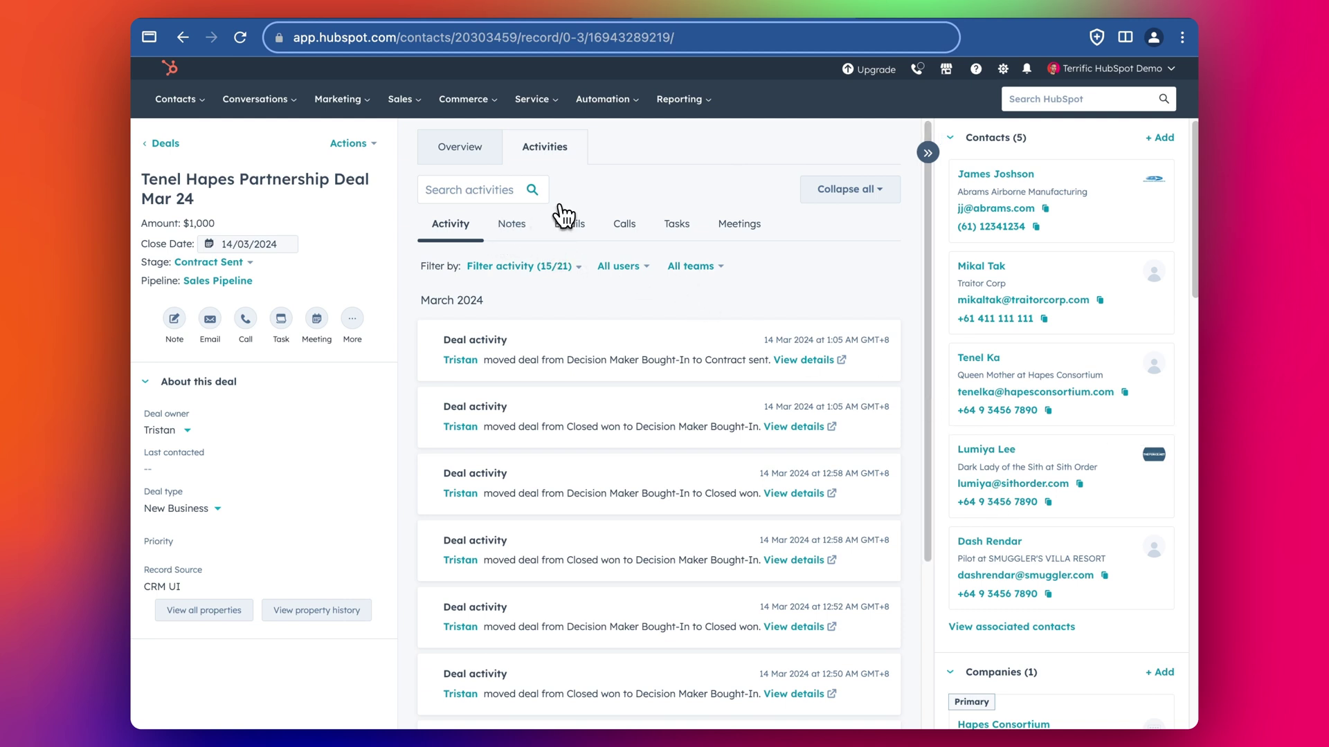
# Step: Switch to Zapier and look through the HubSpot Deal Closed > Draft Welcome Email v2 Zap from its trigger to its Gmail draft paths
pyautogui.click(367, 28)
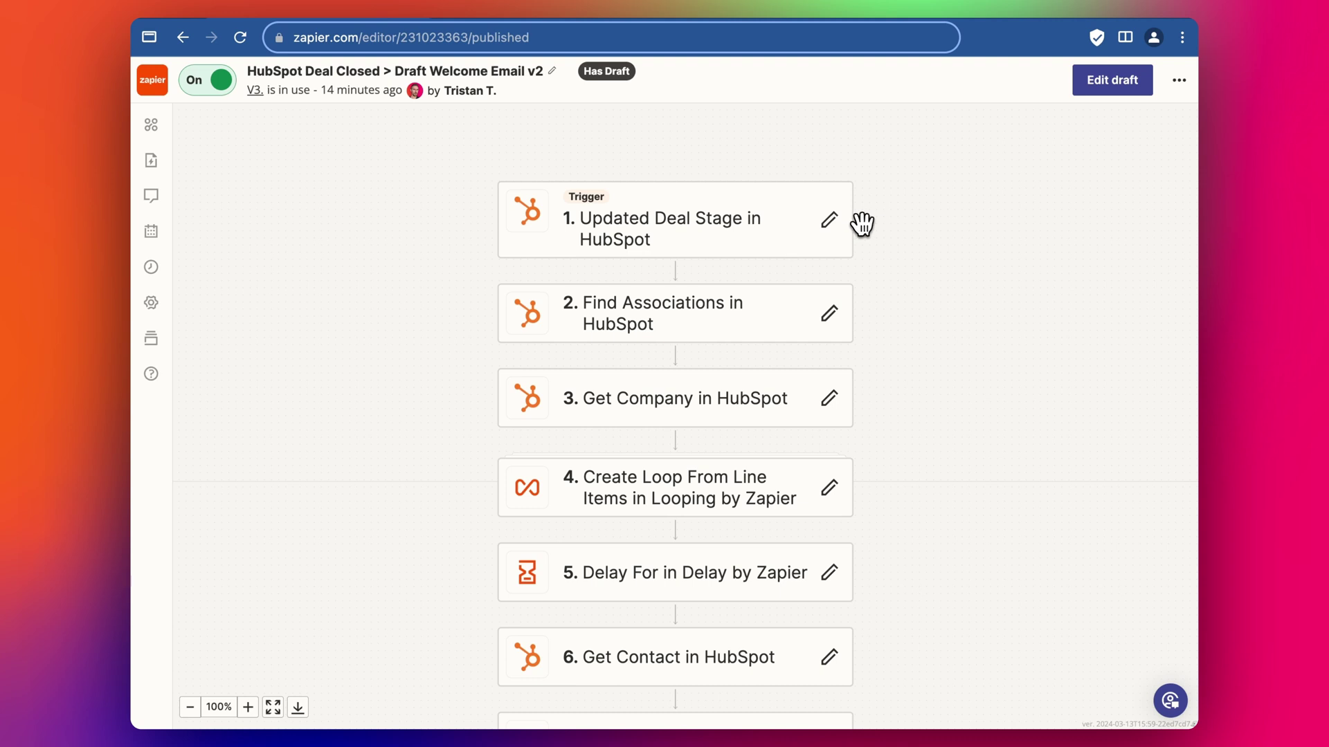
pyautogui.scroll(-8, 865, 228)
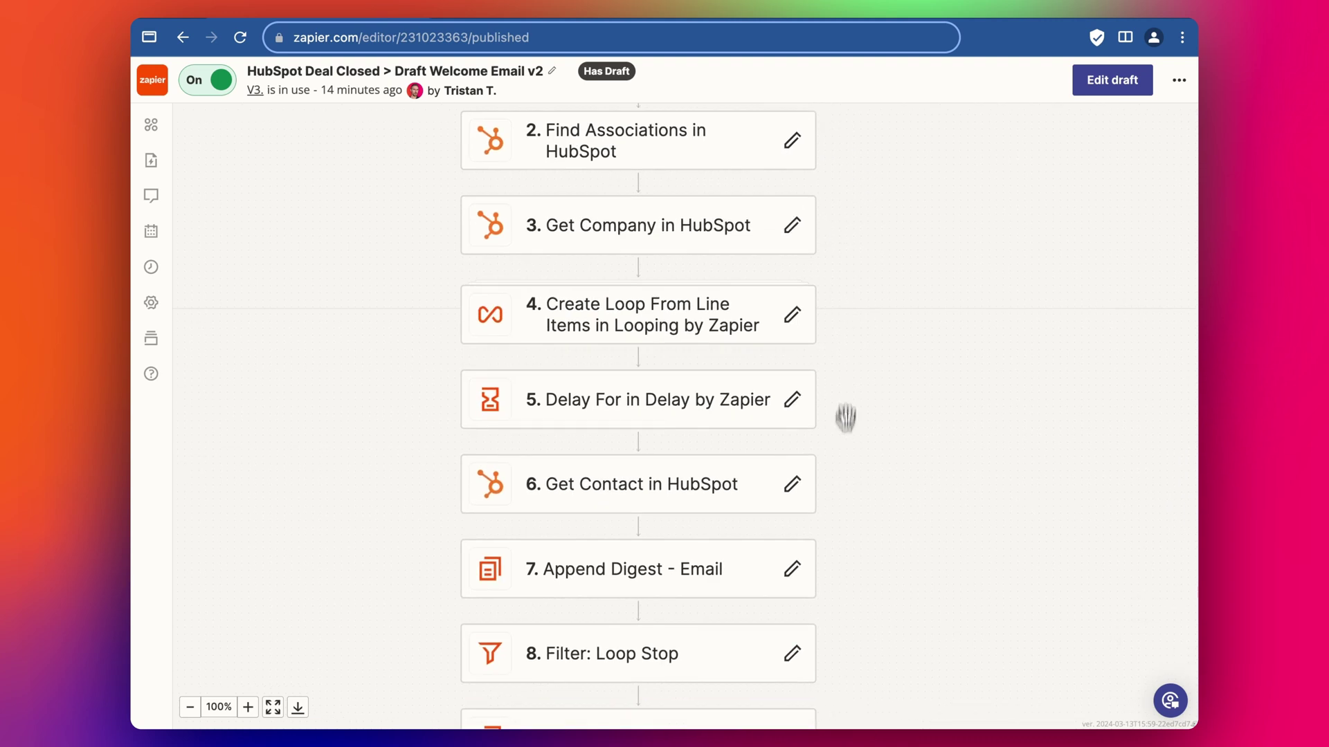
pyautogui.scroll(-5, 837, 180)
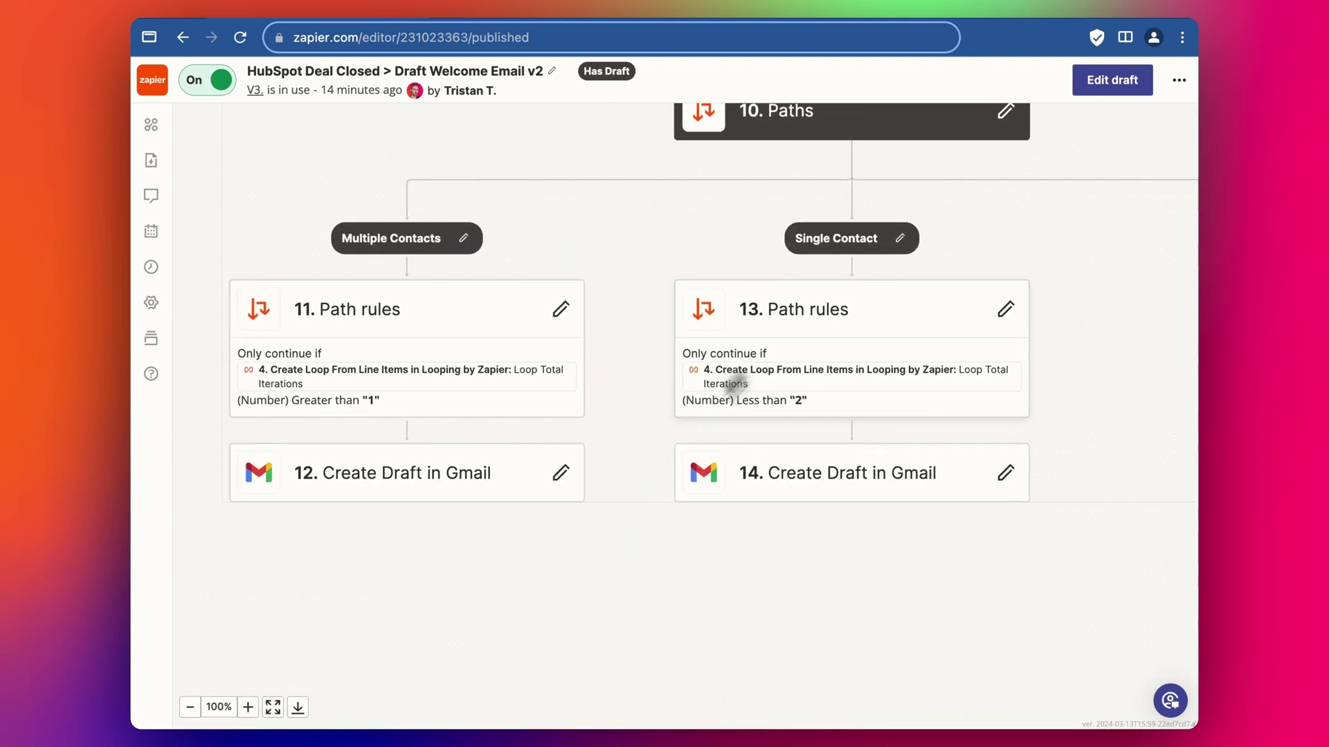
pyautogui.scroll(13, 961, 389)
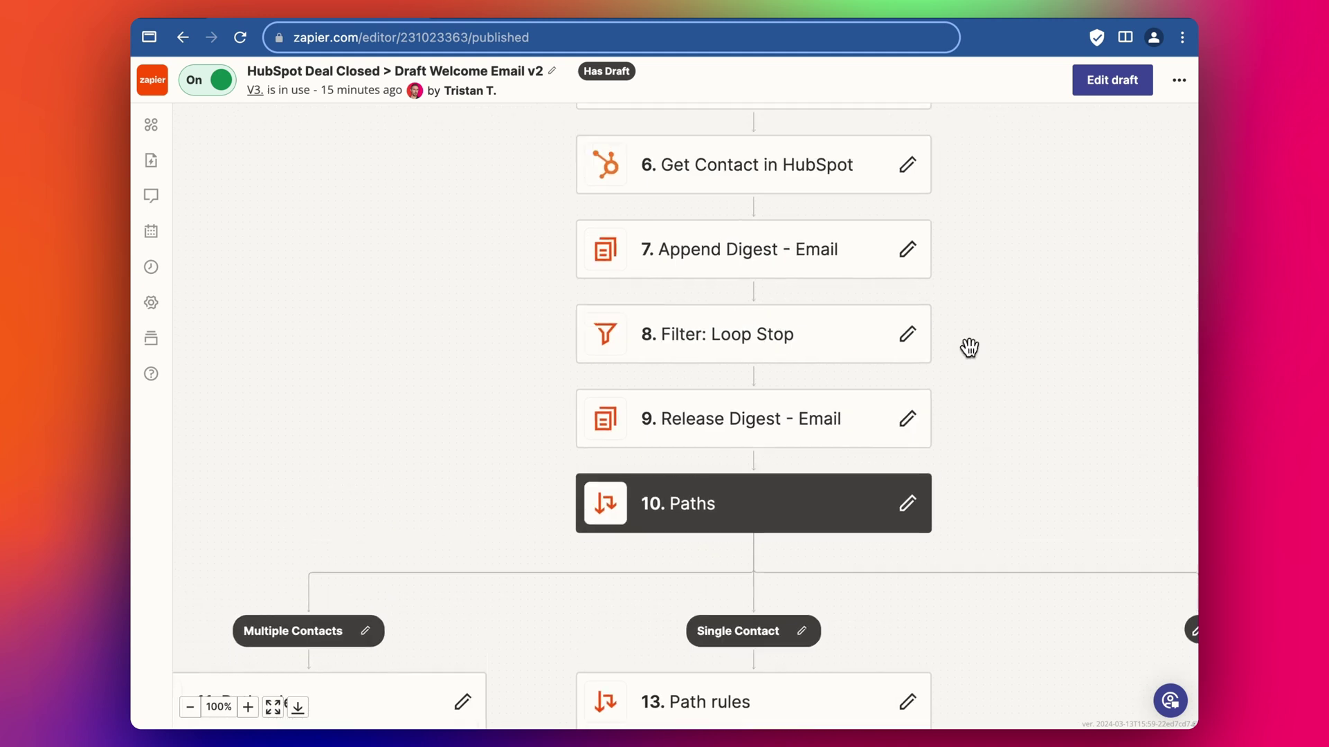
pyautogui.hscroll(4, 982, 406)
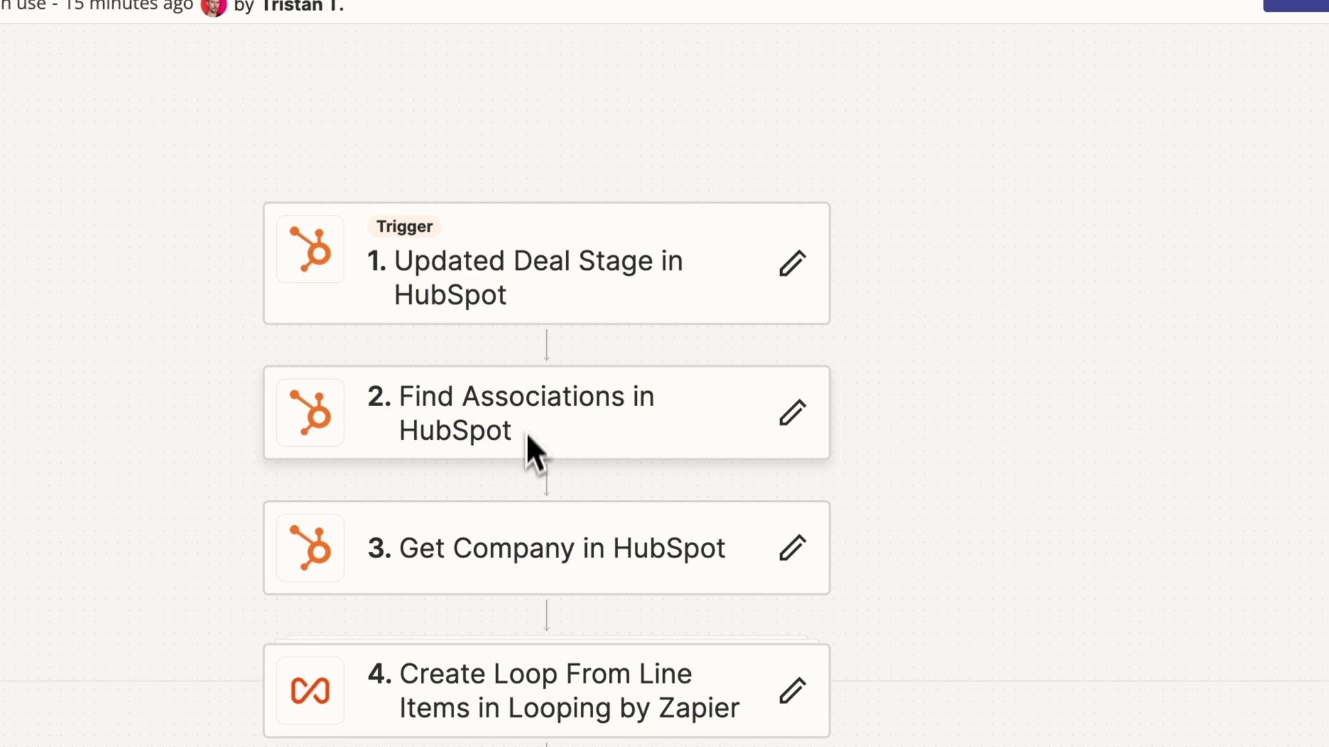
pyautogui.moveTo(879, 466); pyautogui.dragTo(932, 380)
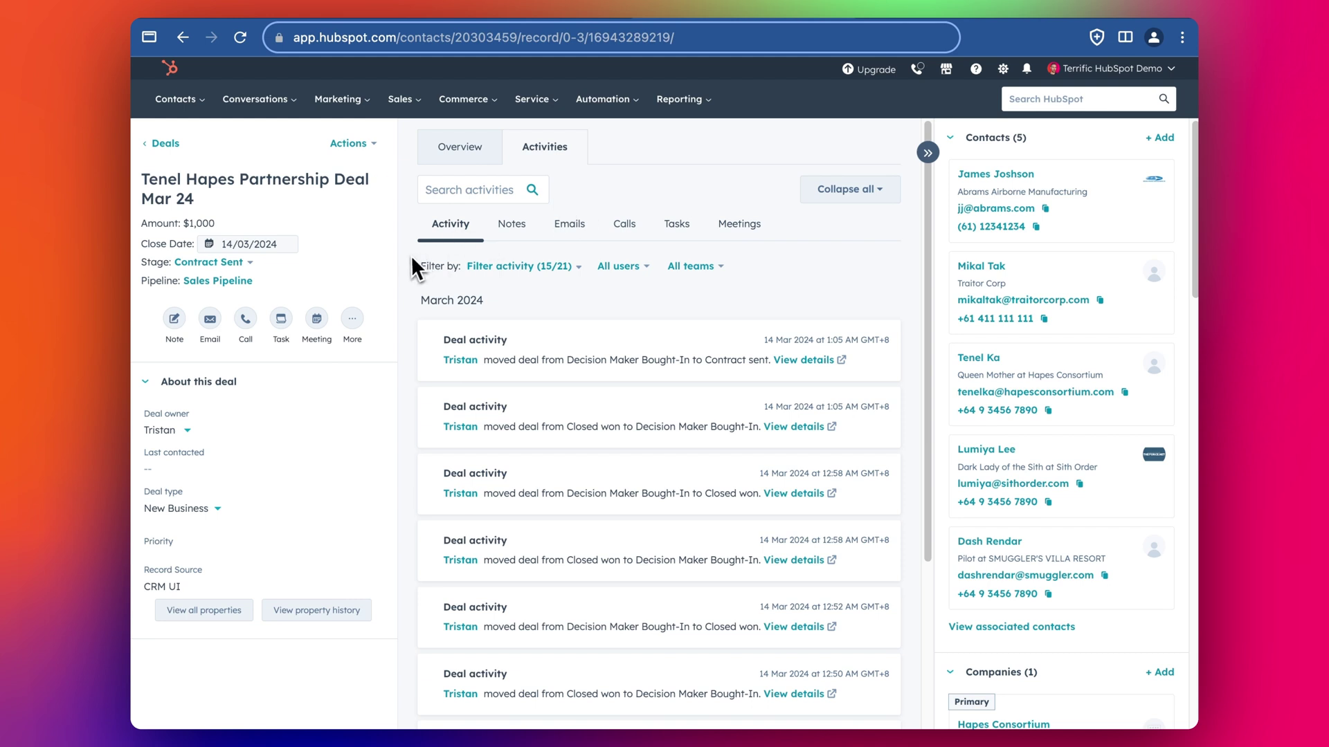
# Step: Switch to the HubSpot deal record and view its available stages, including Closed Won, without changing the stage
pyautogui.click(220, 263)
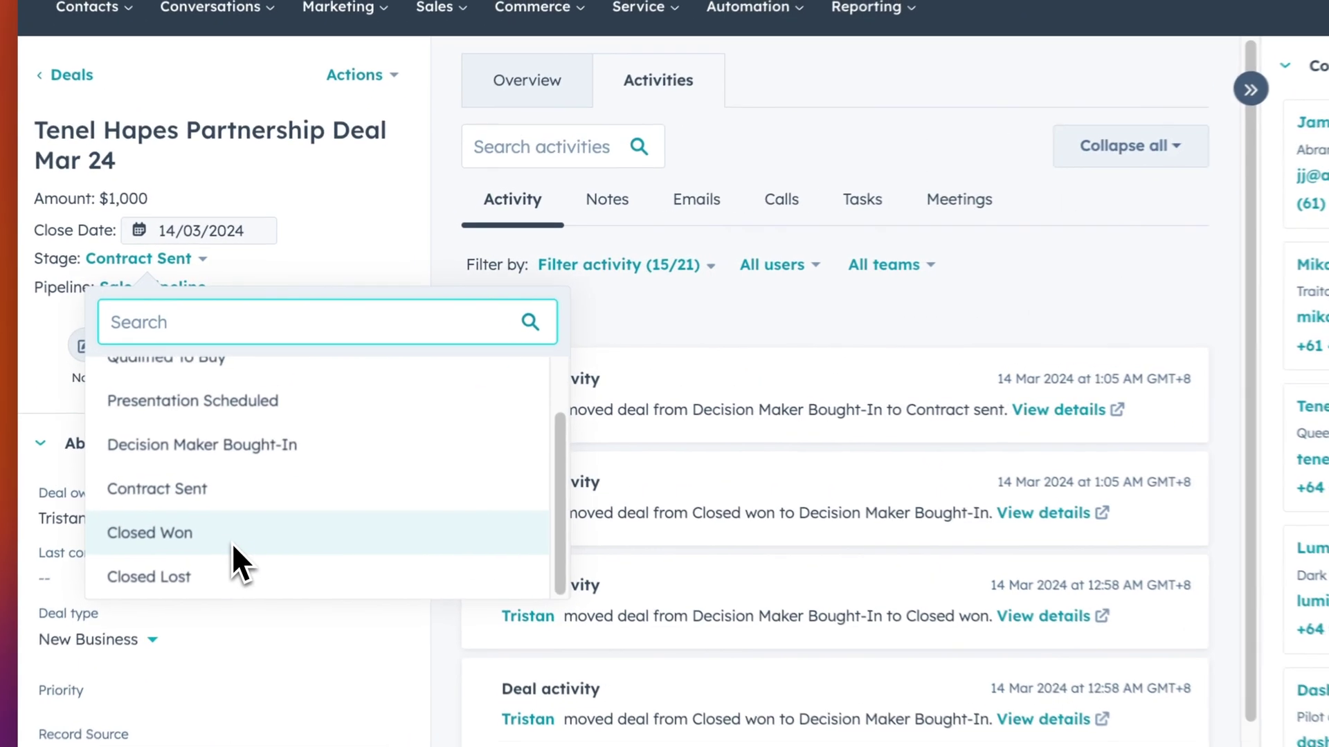
pyautogui.click(413, 198)
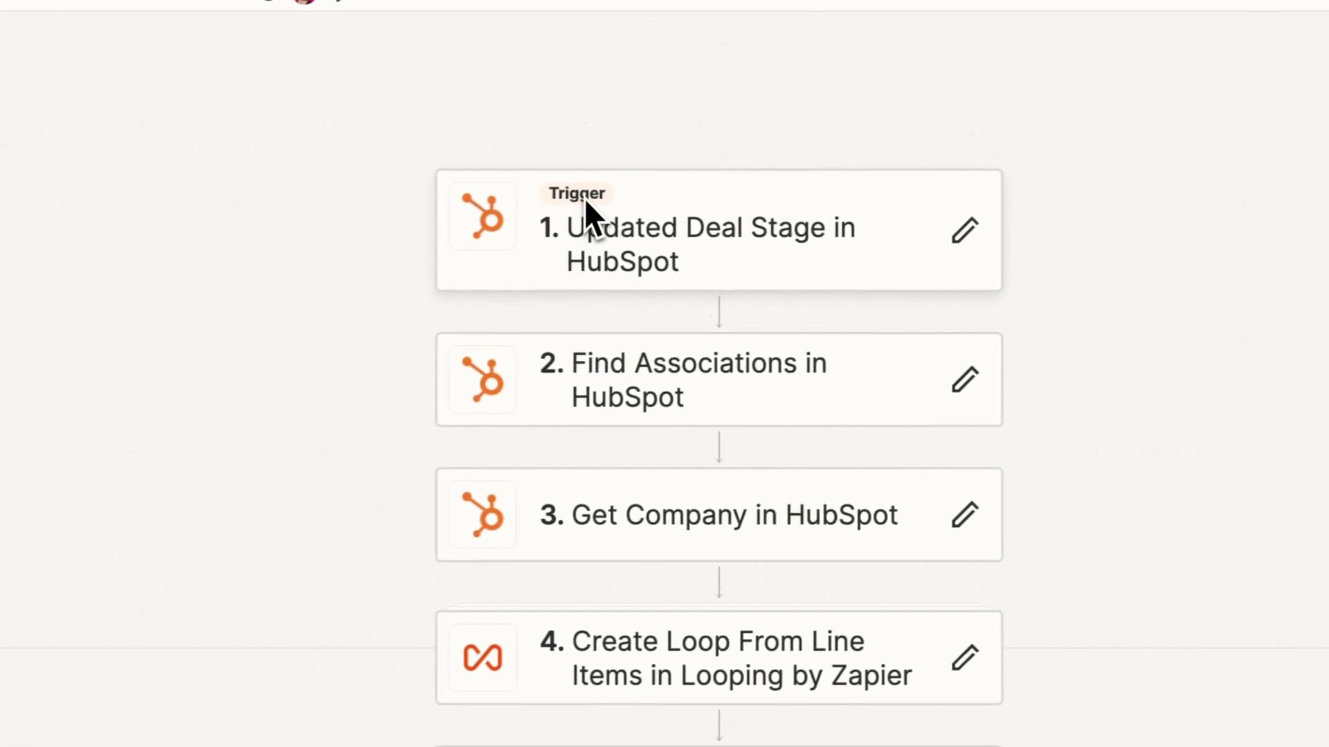
# Step: Back in Zapier, view the Updated Deal Stage trigger and open the Zap for editing, replacing the existing draft with v3
pyautogui.moveTo(1056, 480); pyautogui.dragTo(955, 482)
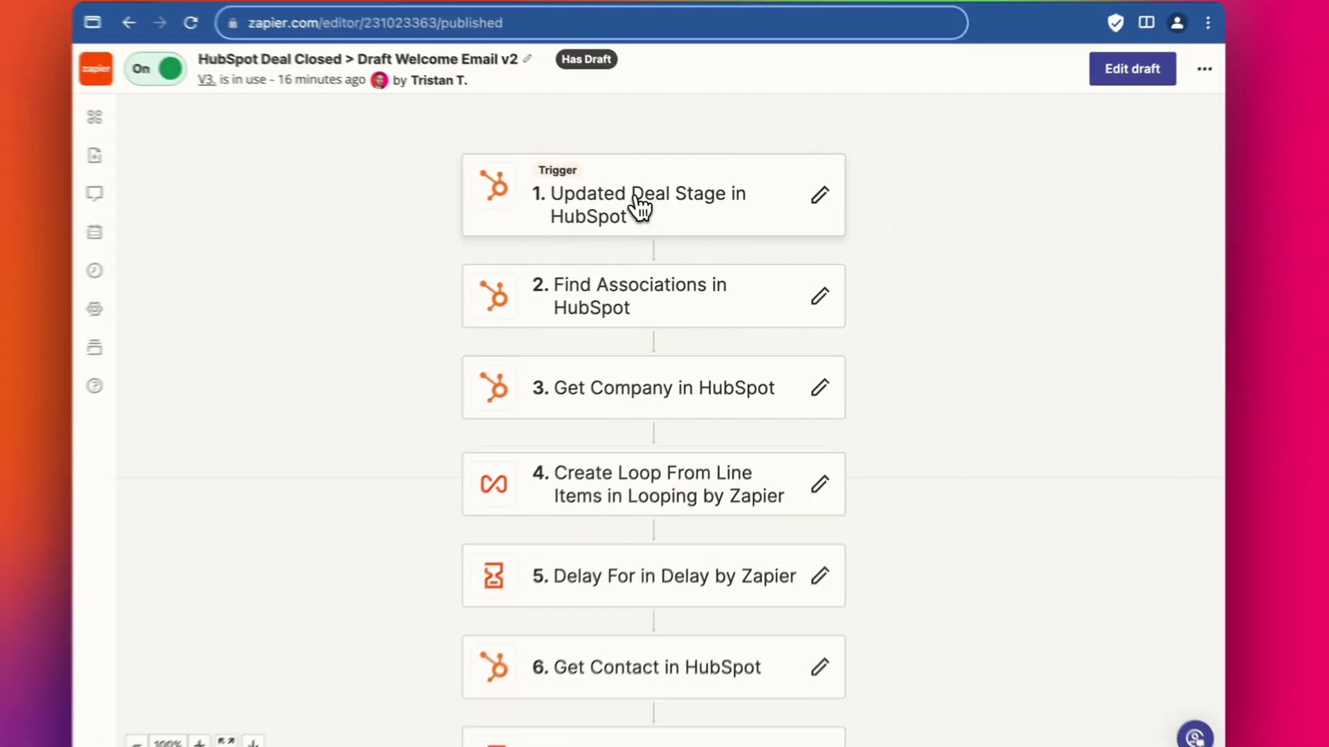
pyautogui.click(637, 202)
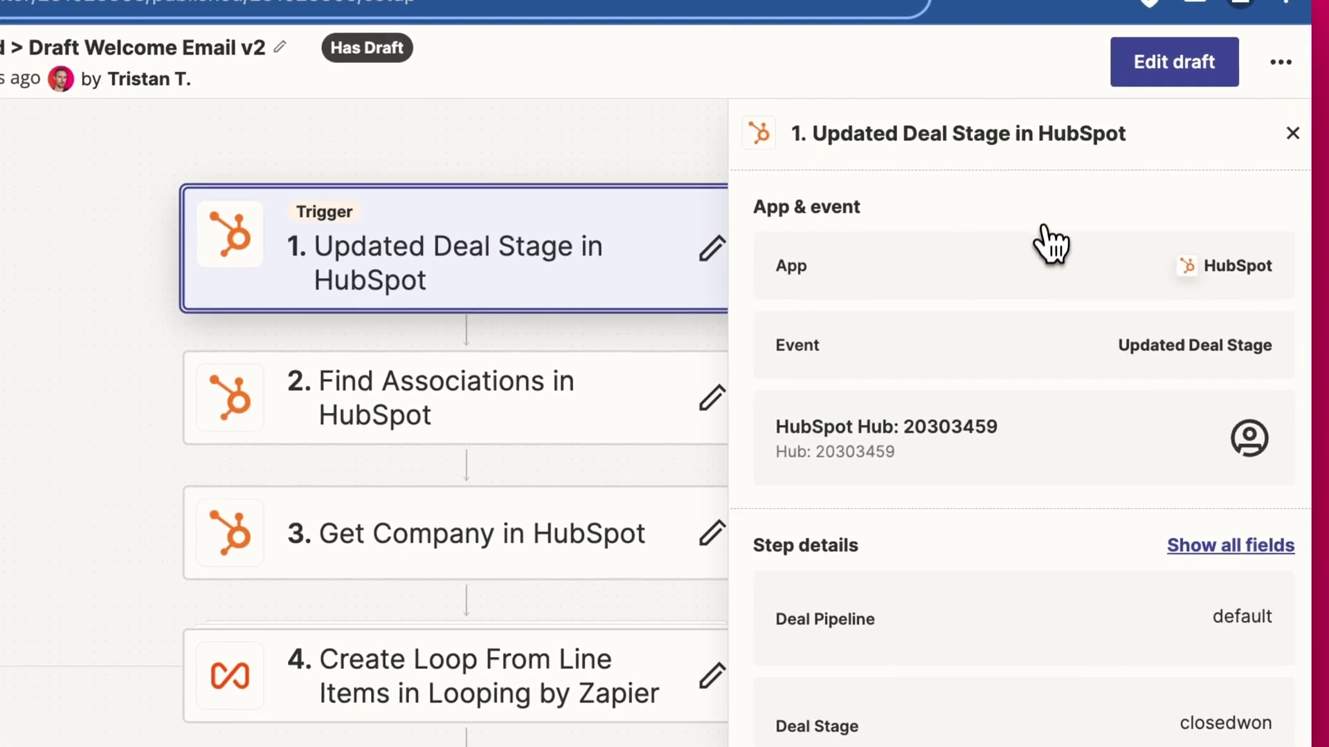
pyautogui.click(1171, 58)
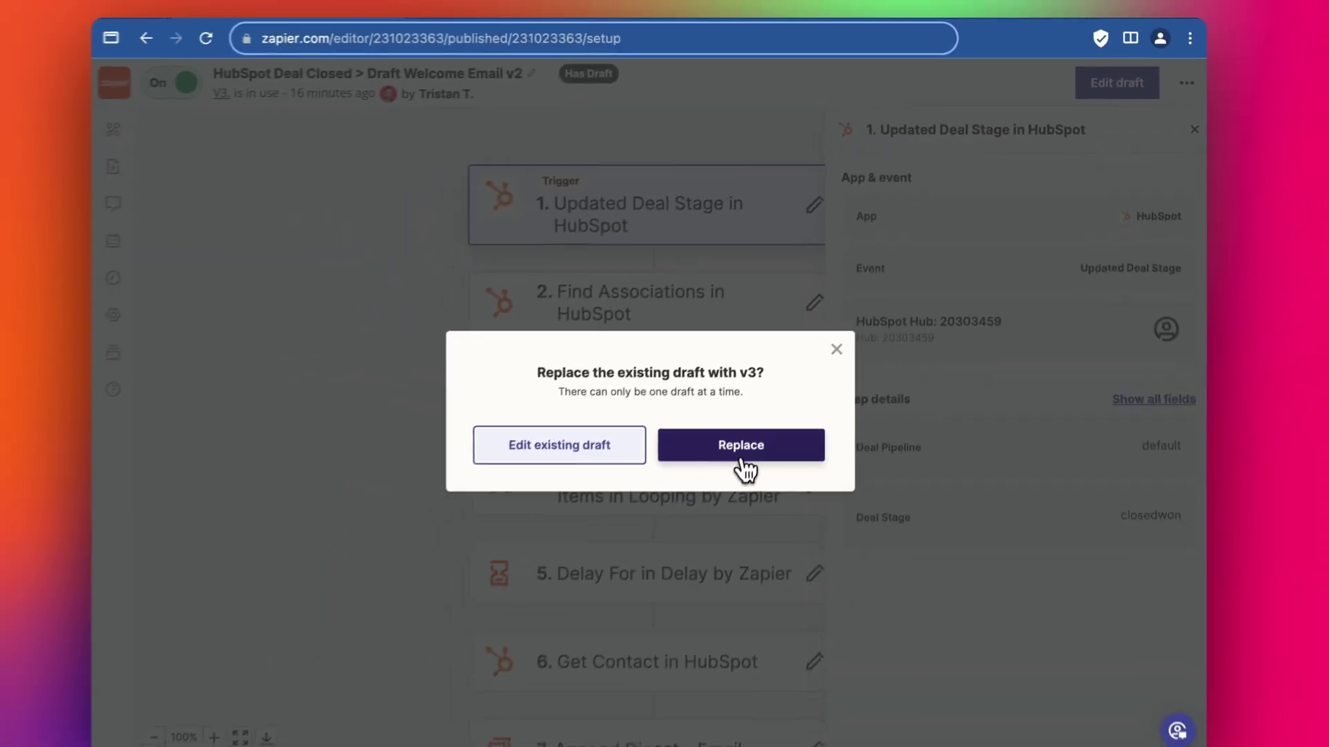
pyautogui.click(599, 669)
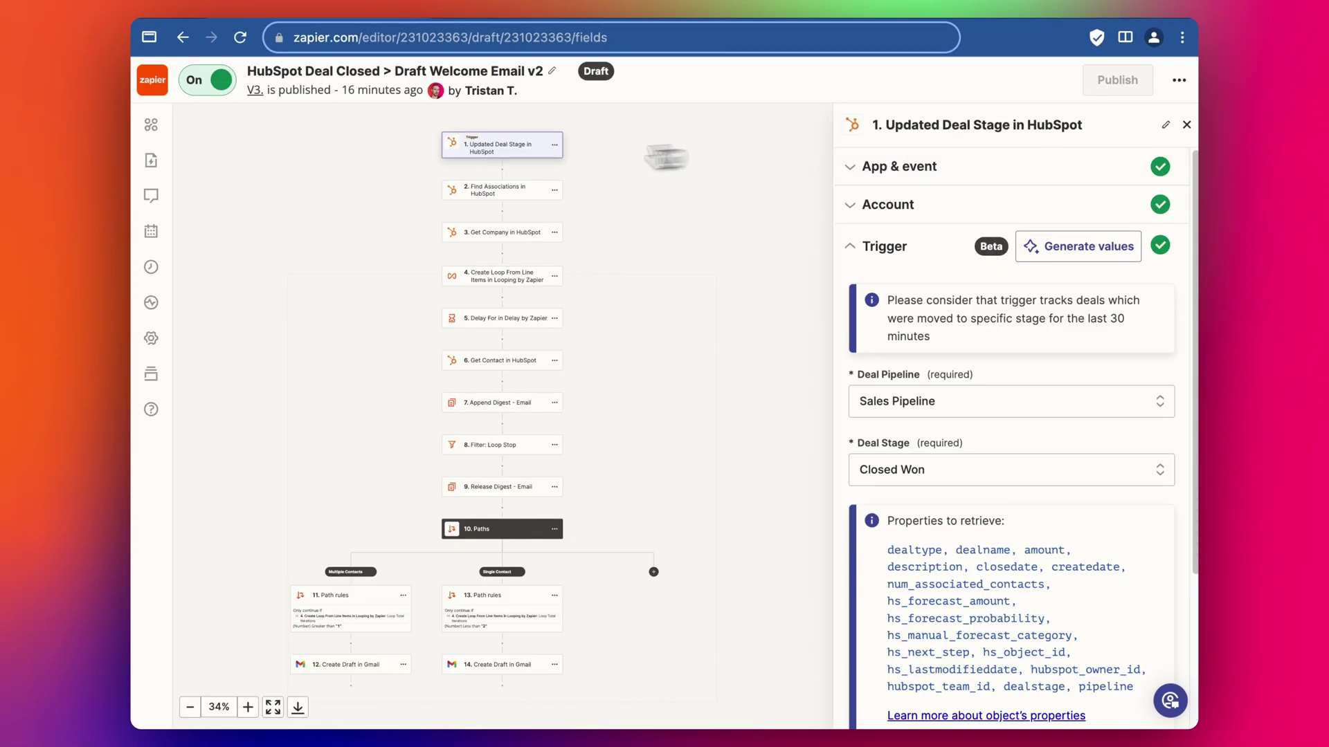
# Step: Review the Updated Deal Stage trigger's settings and test data, and continue with the Deal A record
pyautogui.click(247, 707)
pyautogui.click(247, 706)
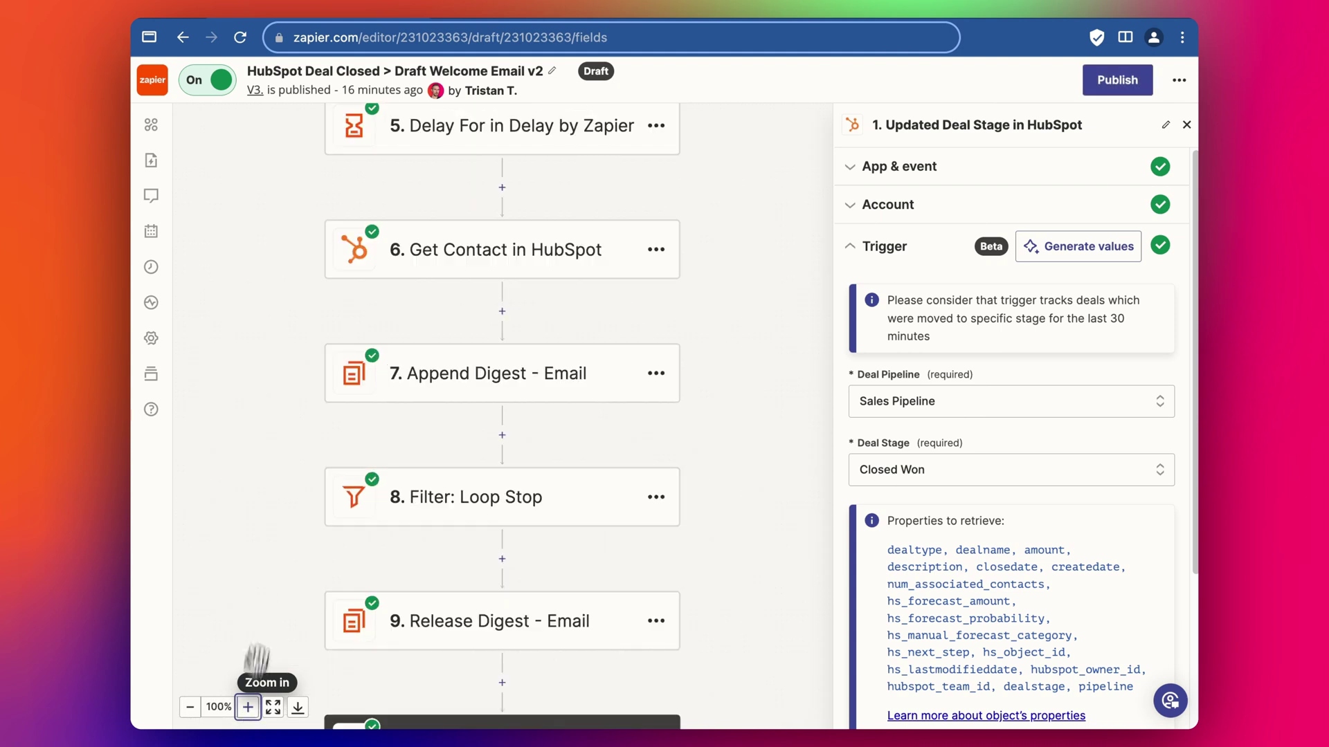
pyautogui.scroll(5, 274, 450)
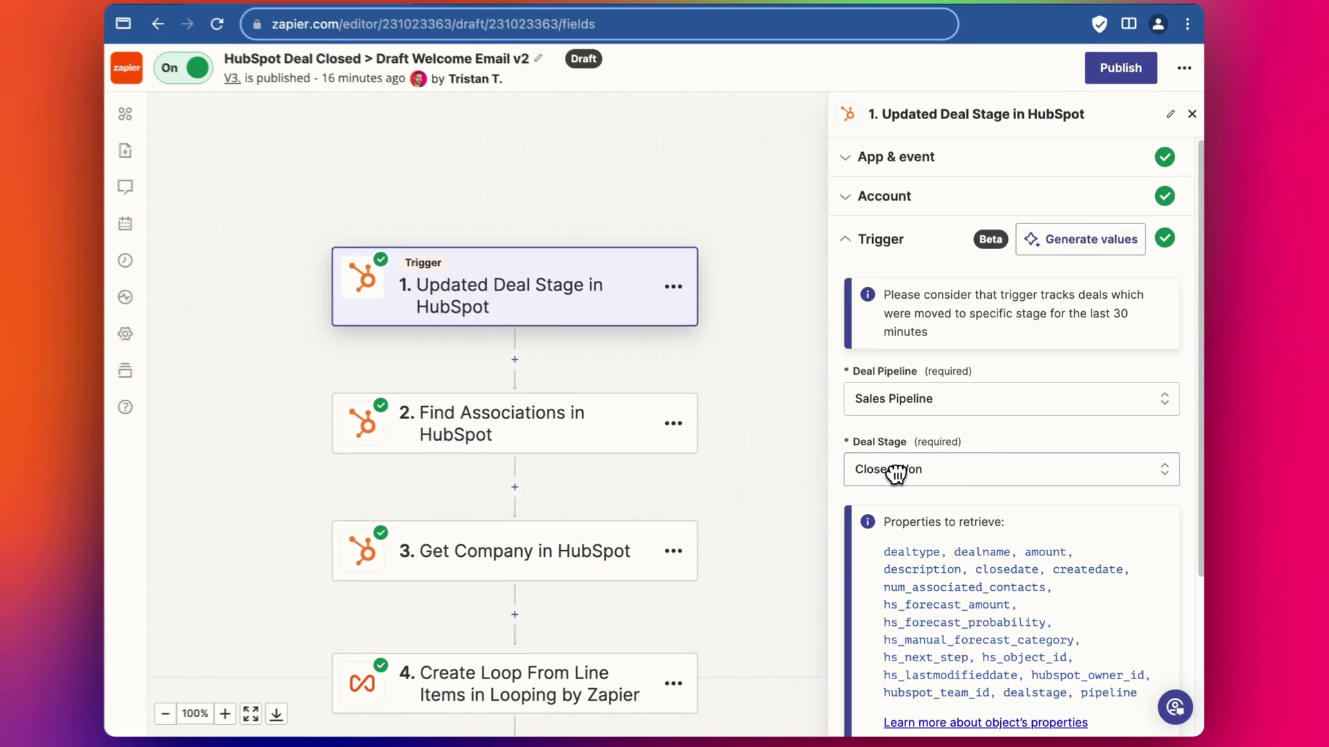
pyautogui.scroll(-3, 899, 475)
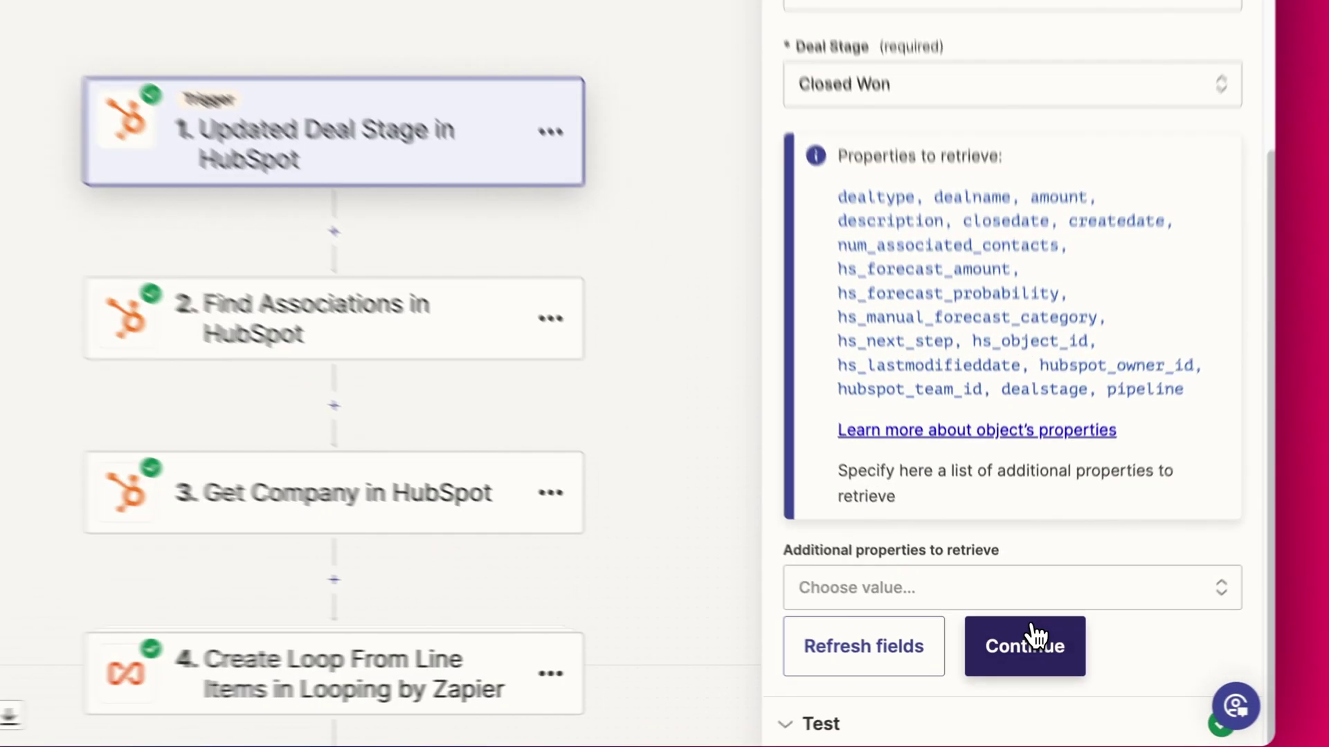
pyautogui.click(1020, 658)
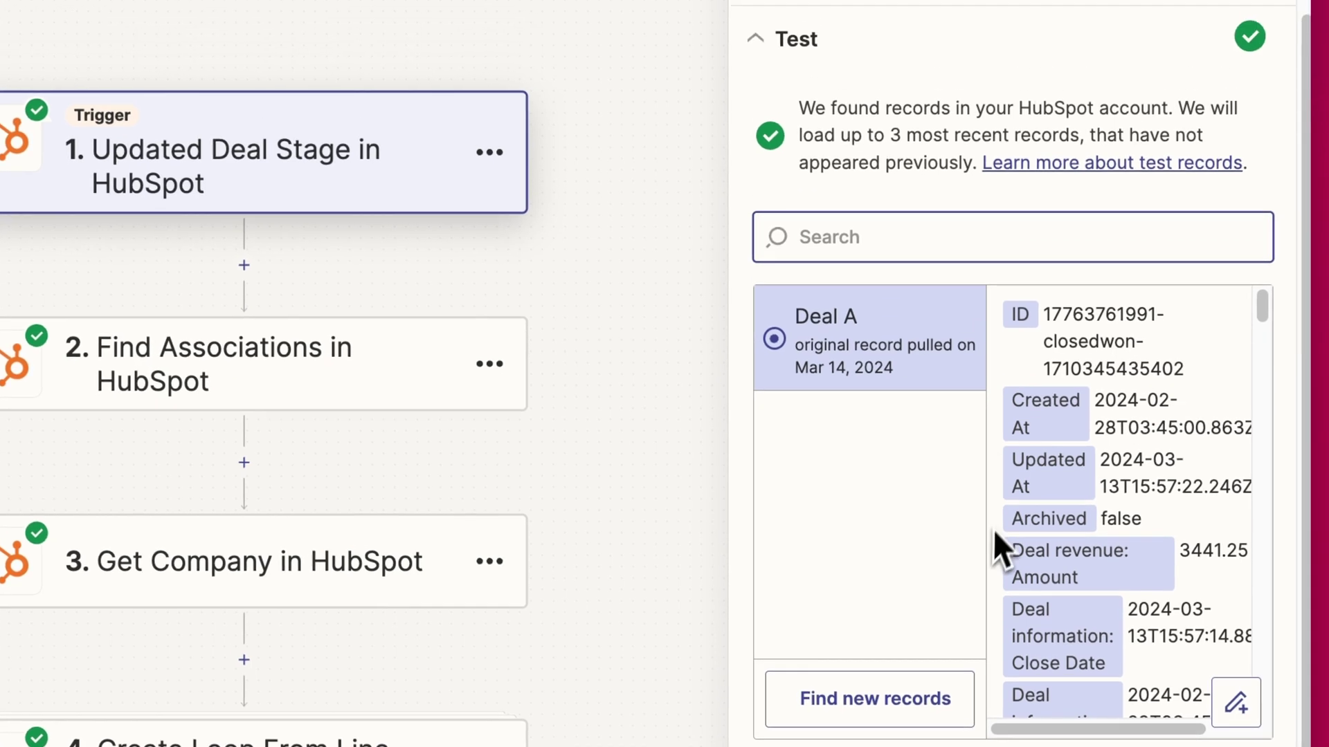
pyautogui.click(852, 229)
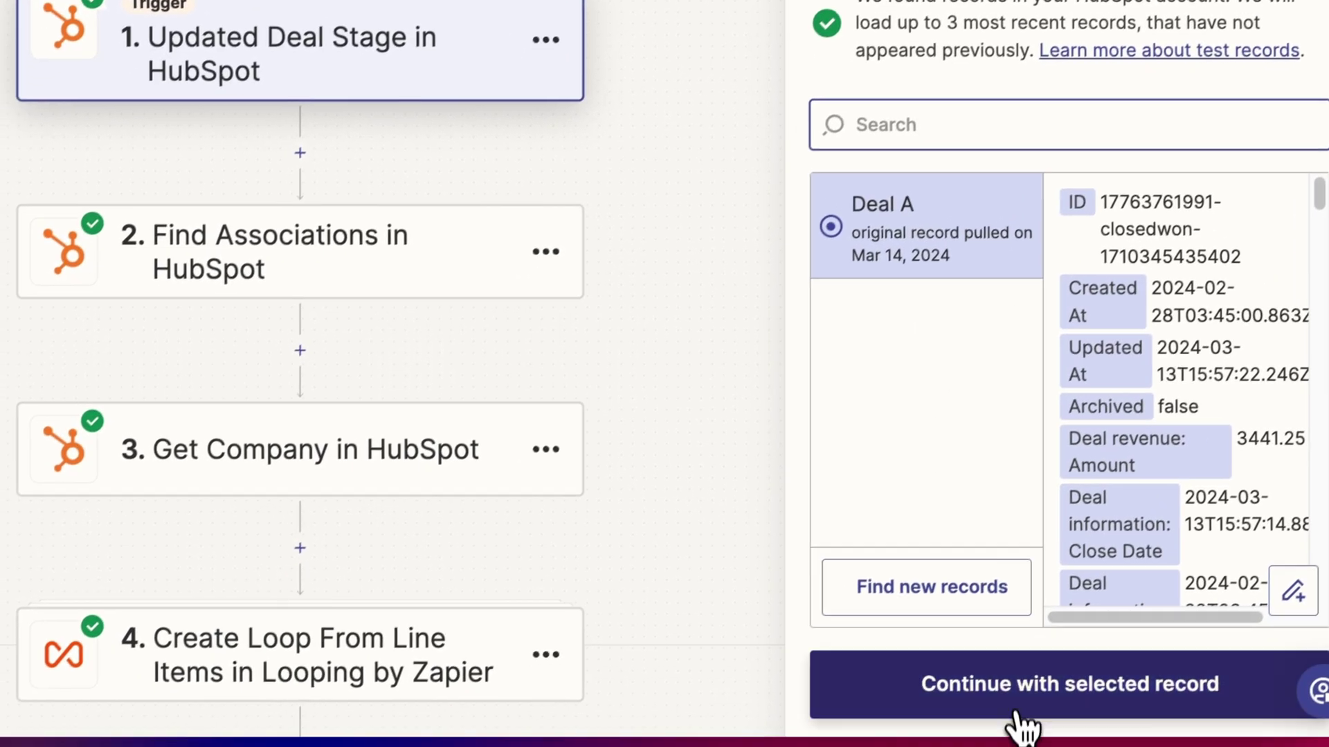
pyautogui.click(983, 725)
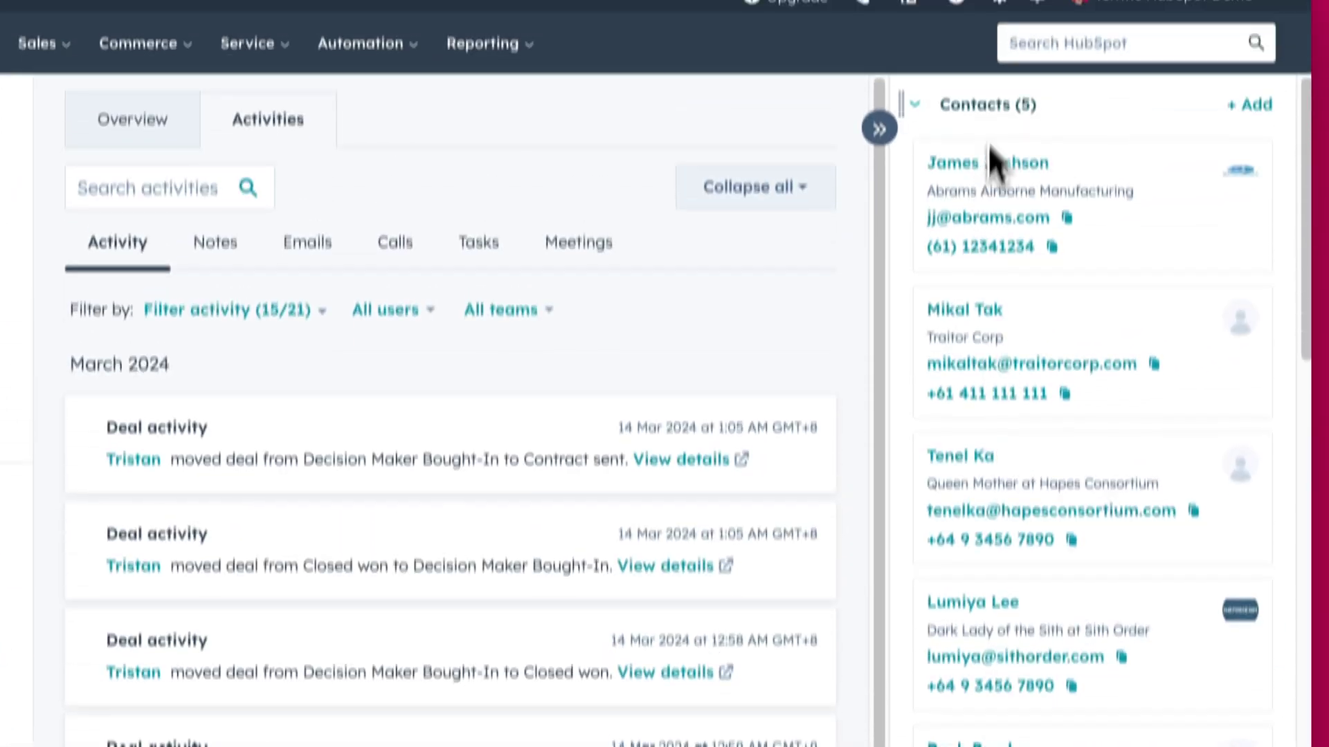
# Step: Check the deal's contacts in HubSpot and, in Zapier, examine the Find Associations action's halting strategy, object ID, object type and association types
pyautogui.scroll(-1, 1032, 623)
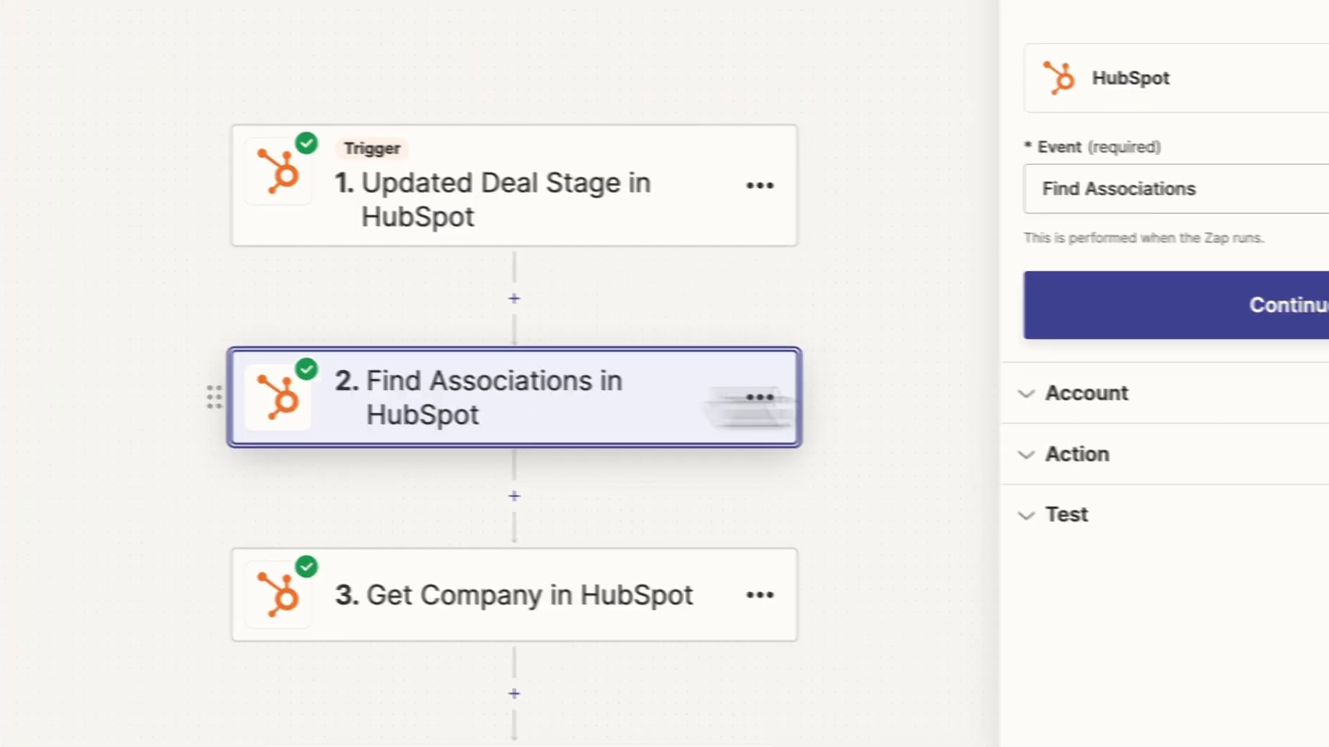
pyautogui.click(939, 446)
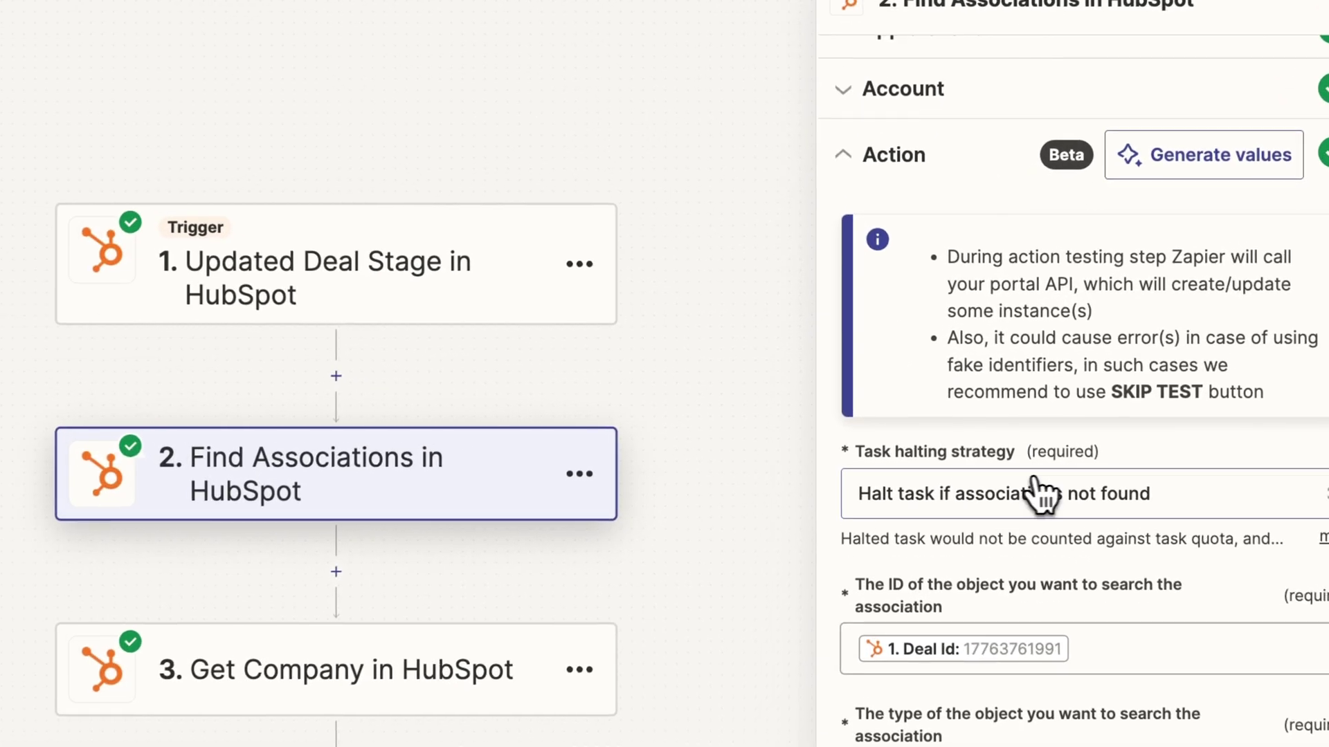
pyautogui.scroll(-1, 1280, 450)
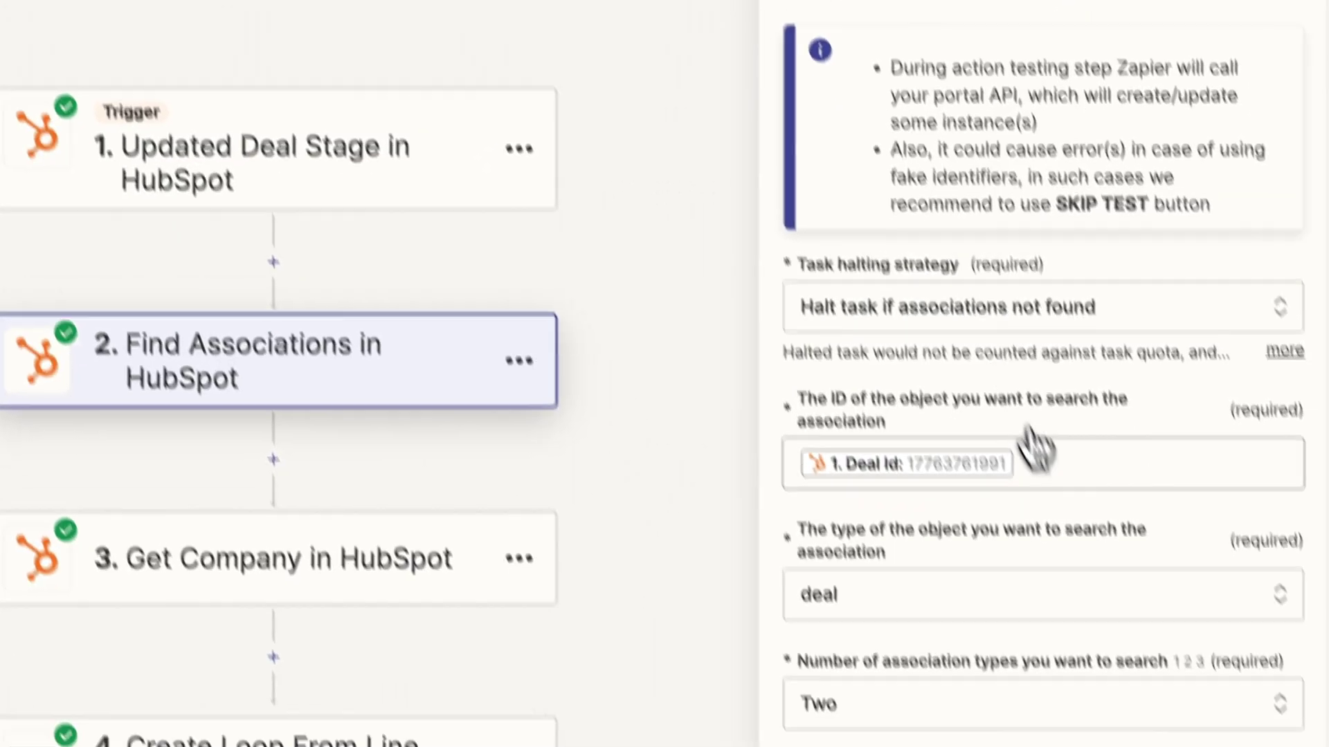
pyautogui.scroll(-2, 1029, 432)
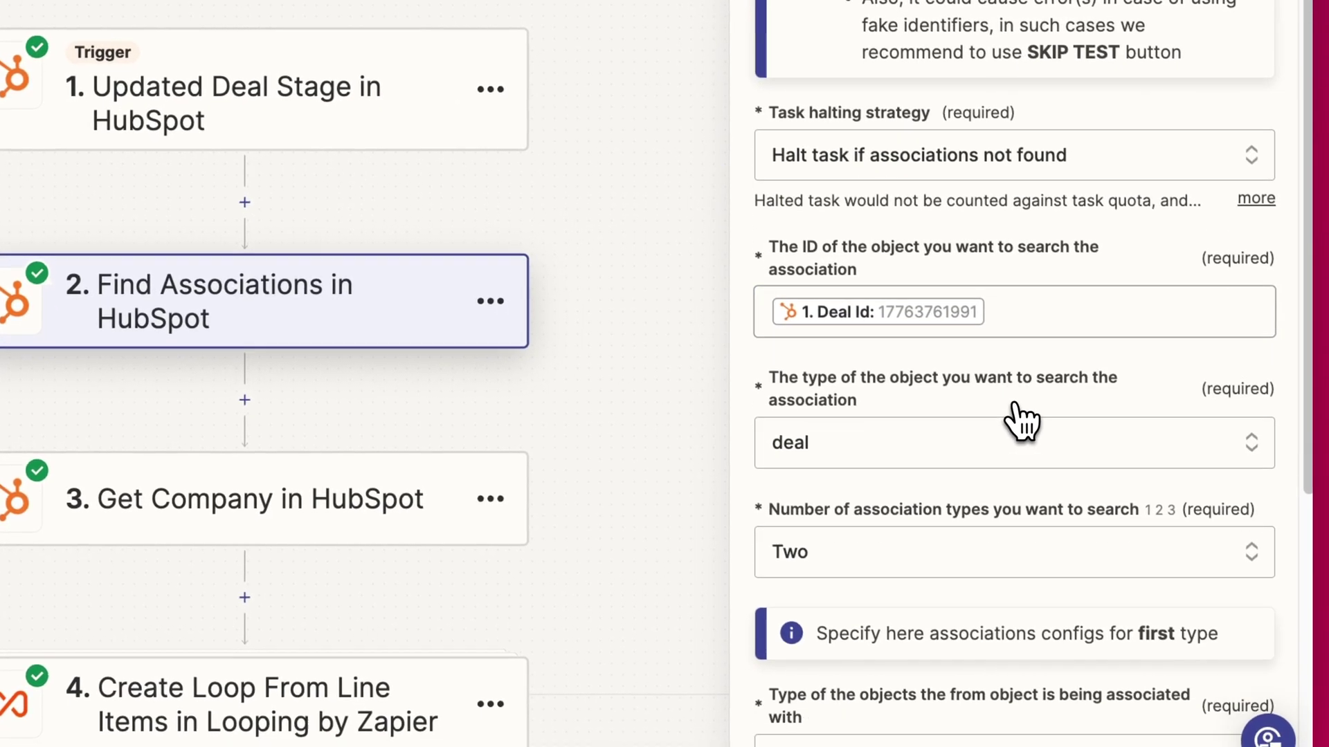
pyautogui.scroll(-2, 885, 436)
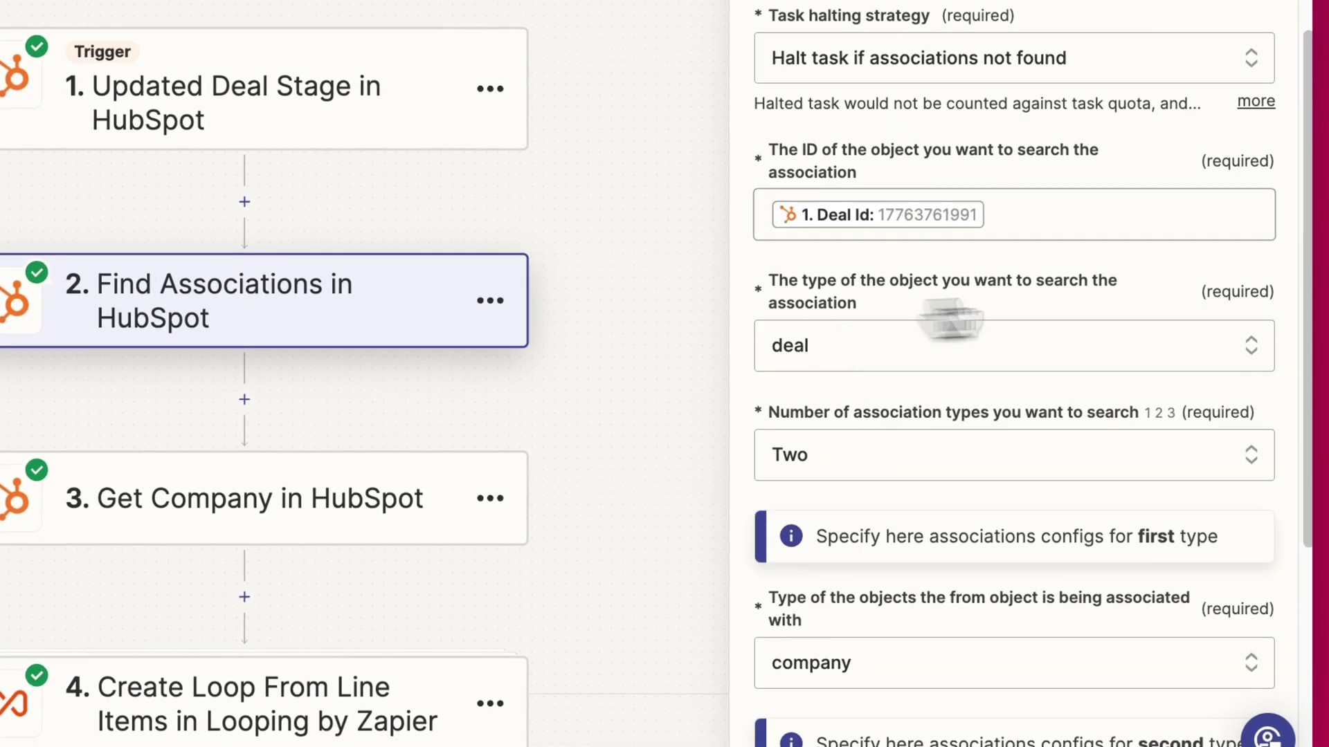
pyautogui.scroll(-1, 910, 324)
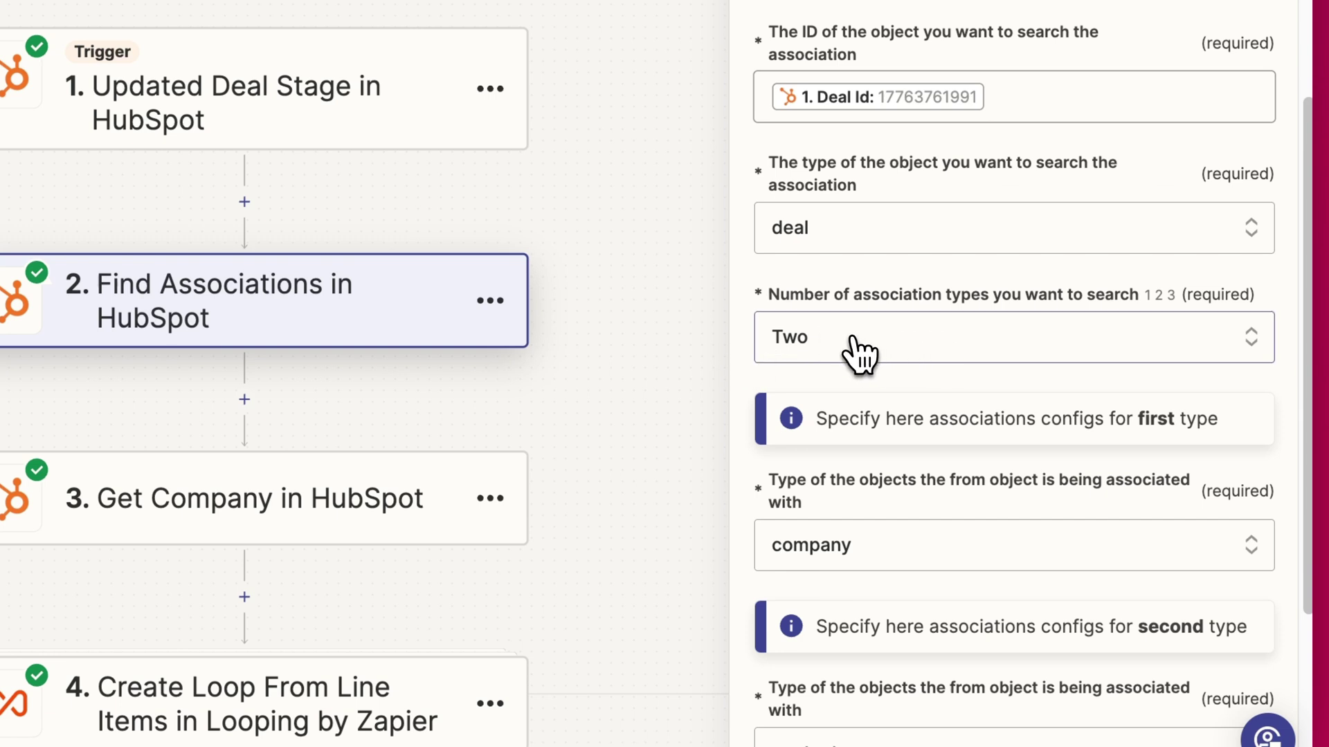
pyautogui.scroll(-1, 857, 347)
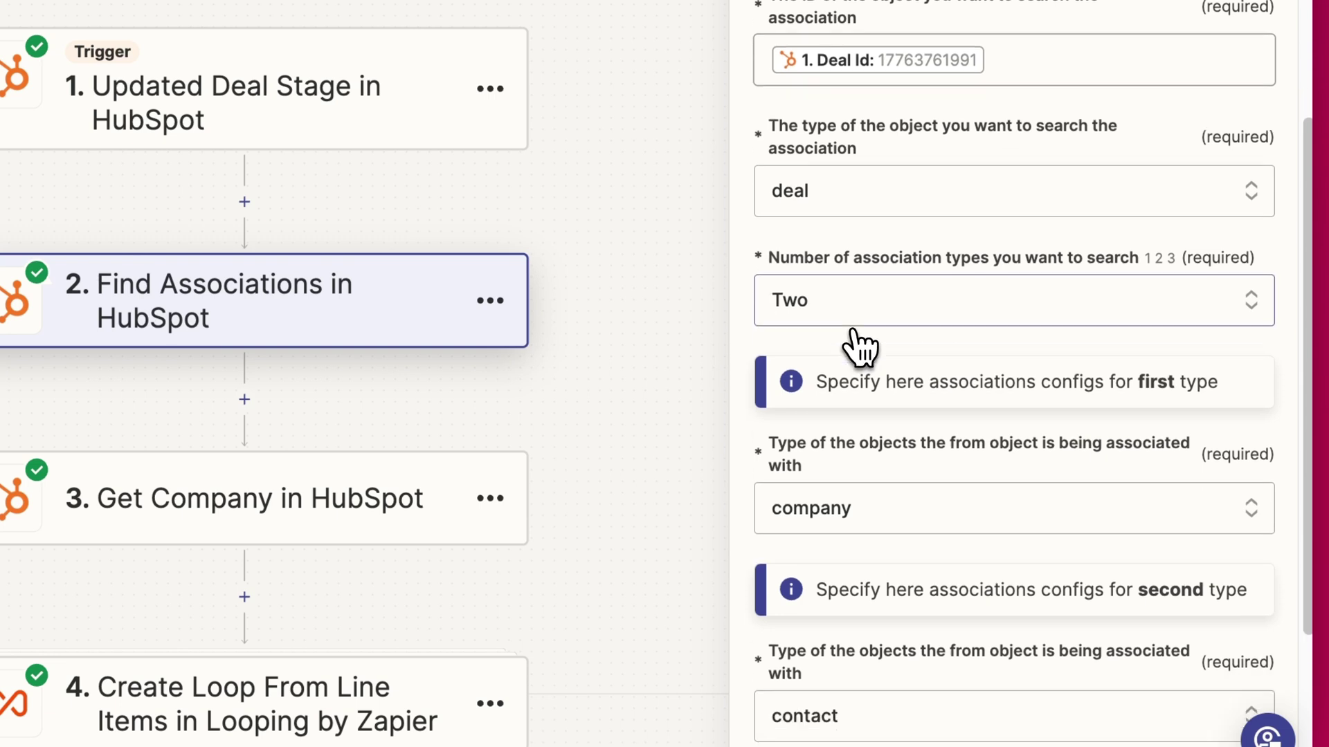
pyautogui.scroll(-1, 839, 569)
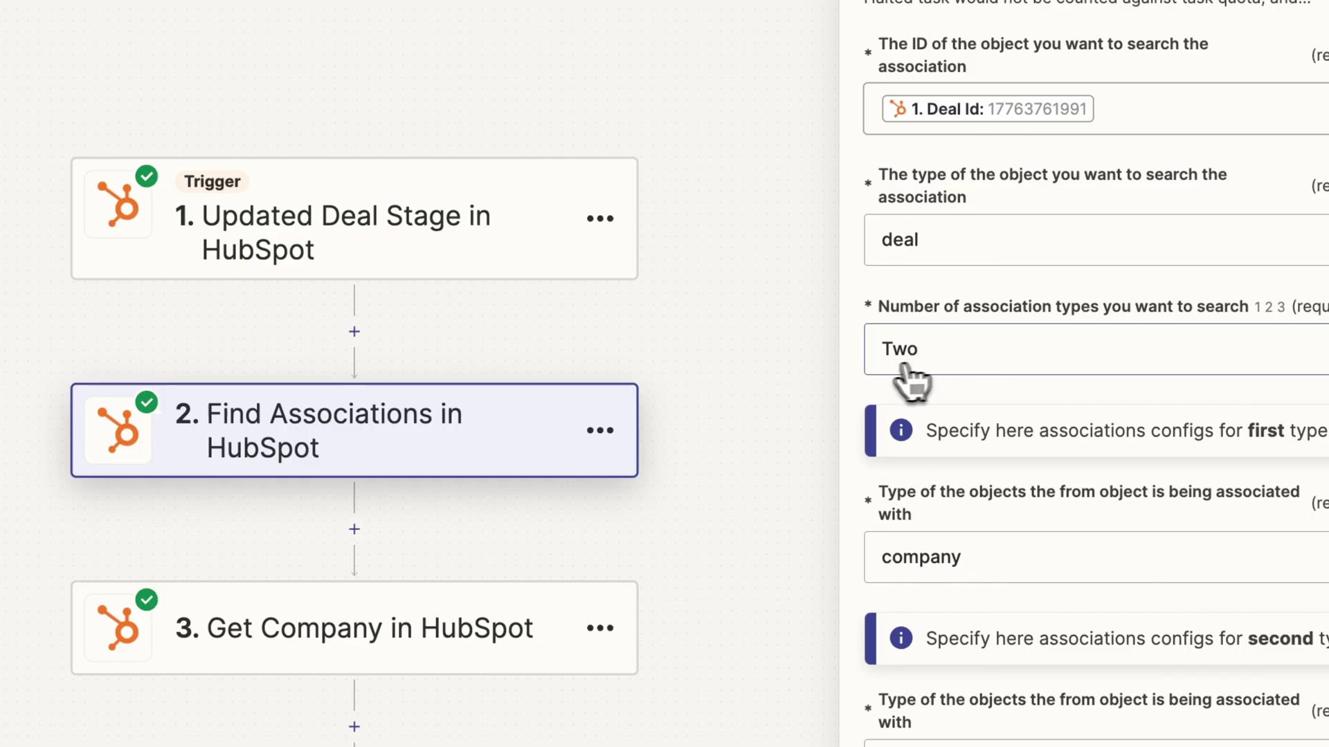
pyautogui.scroll(-3, 974, 344)
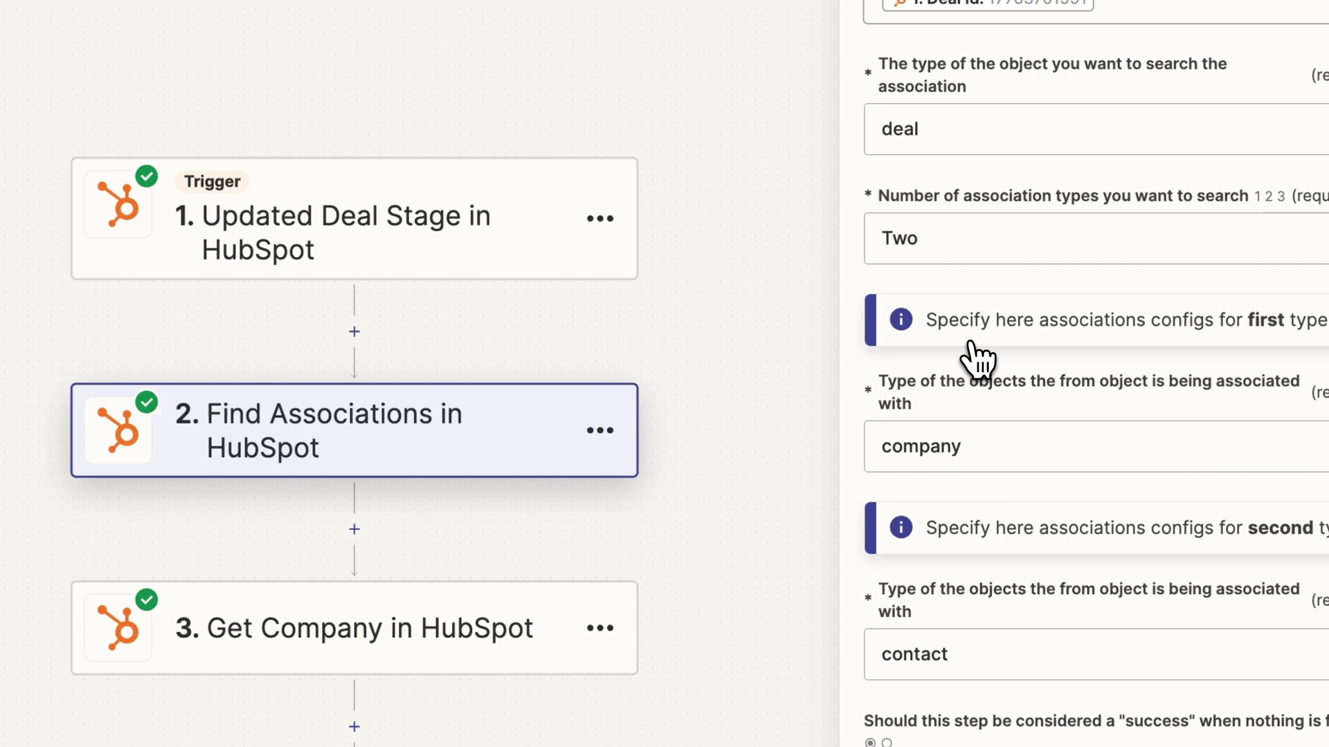
pyautogui.scroll(-1, 522, 403)
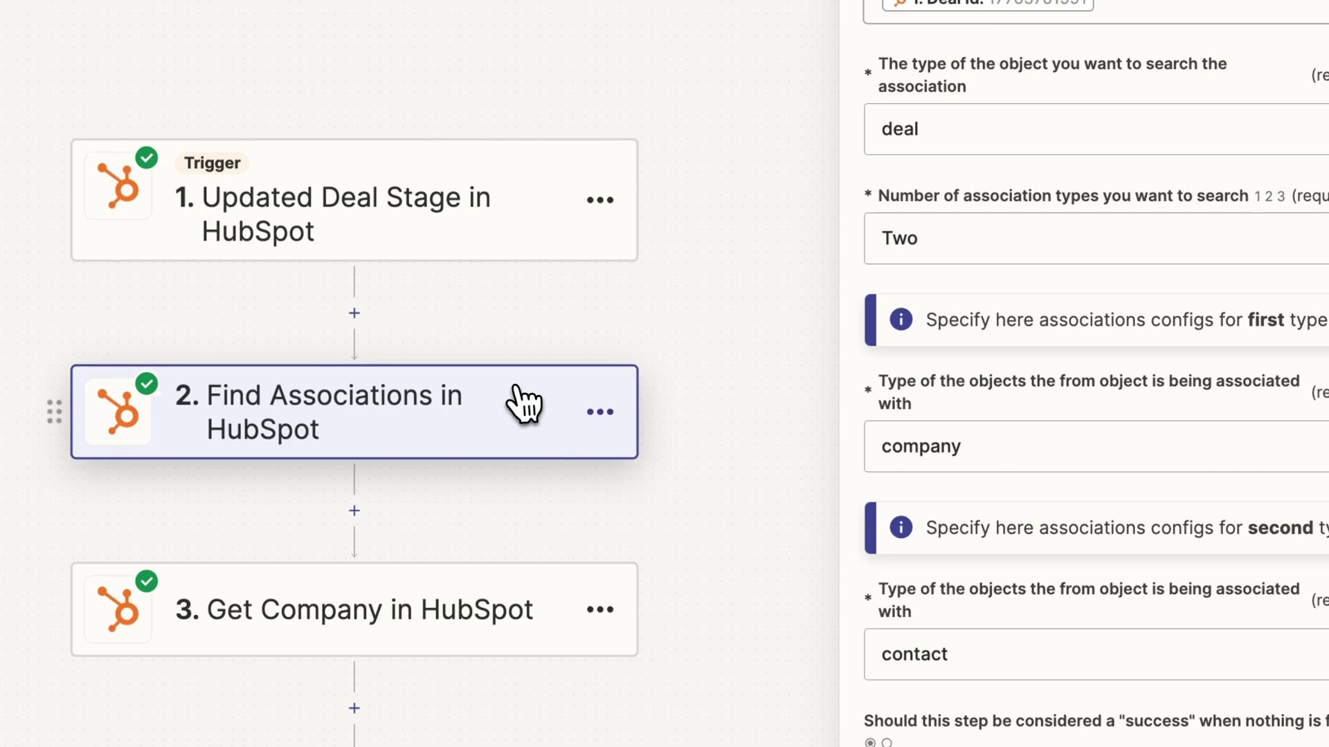
pyautogui.scroll(-1, 1024, 430)
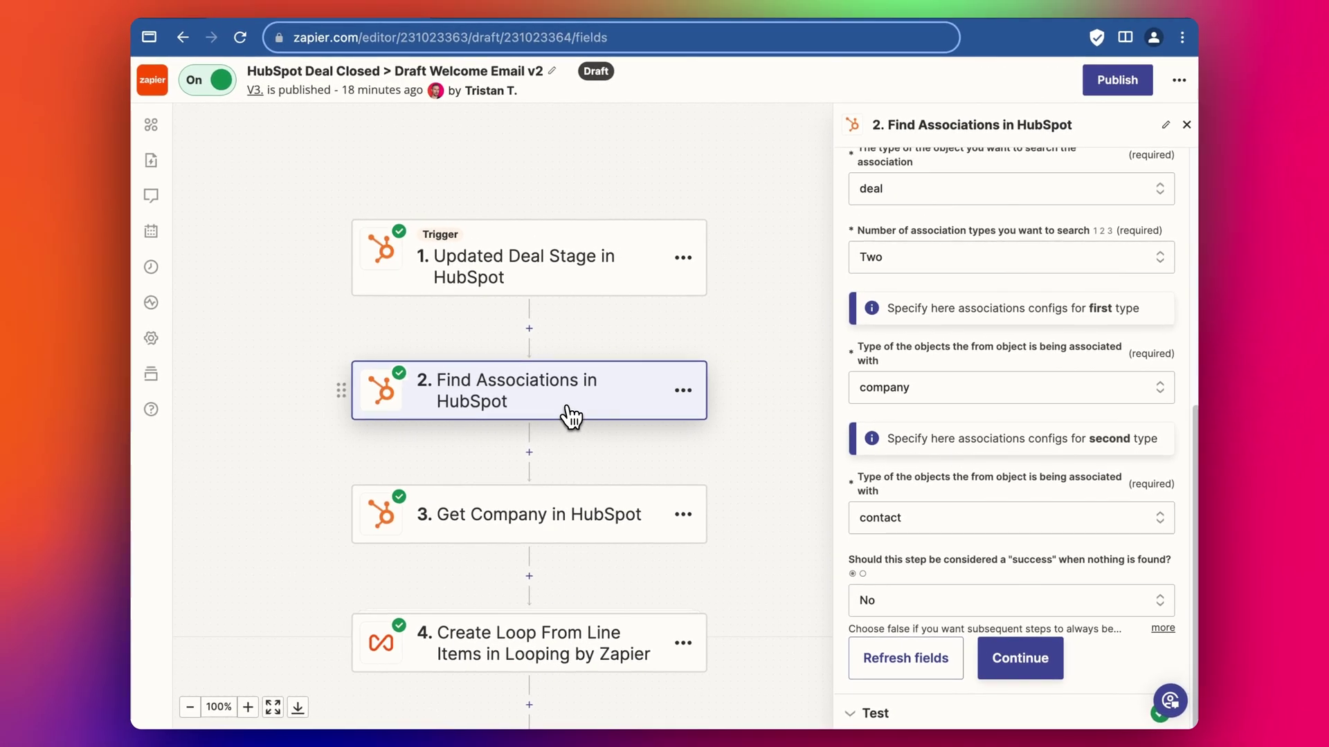
# Step: Open the Get Company step's action settings to check which value supplies the Company ID
pyautogui.click(520, 512)
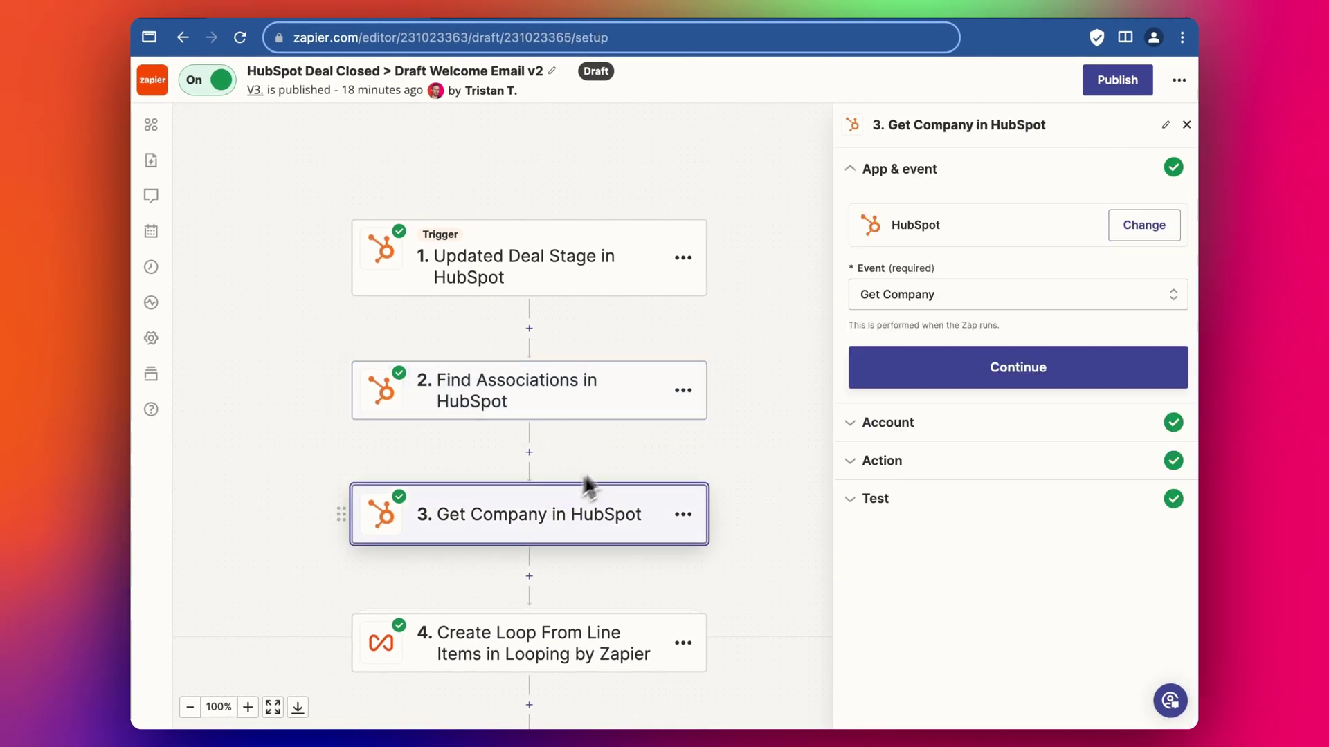
pyautogui.click(882, 461)
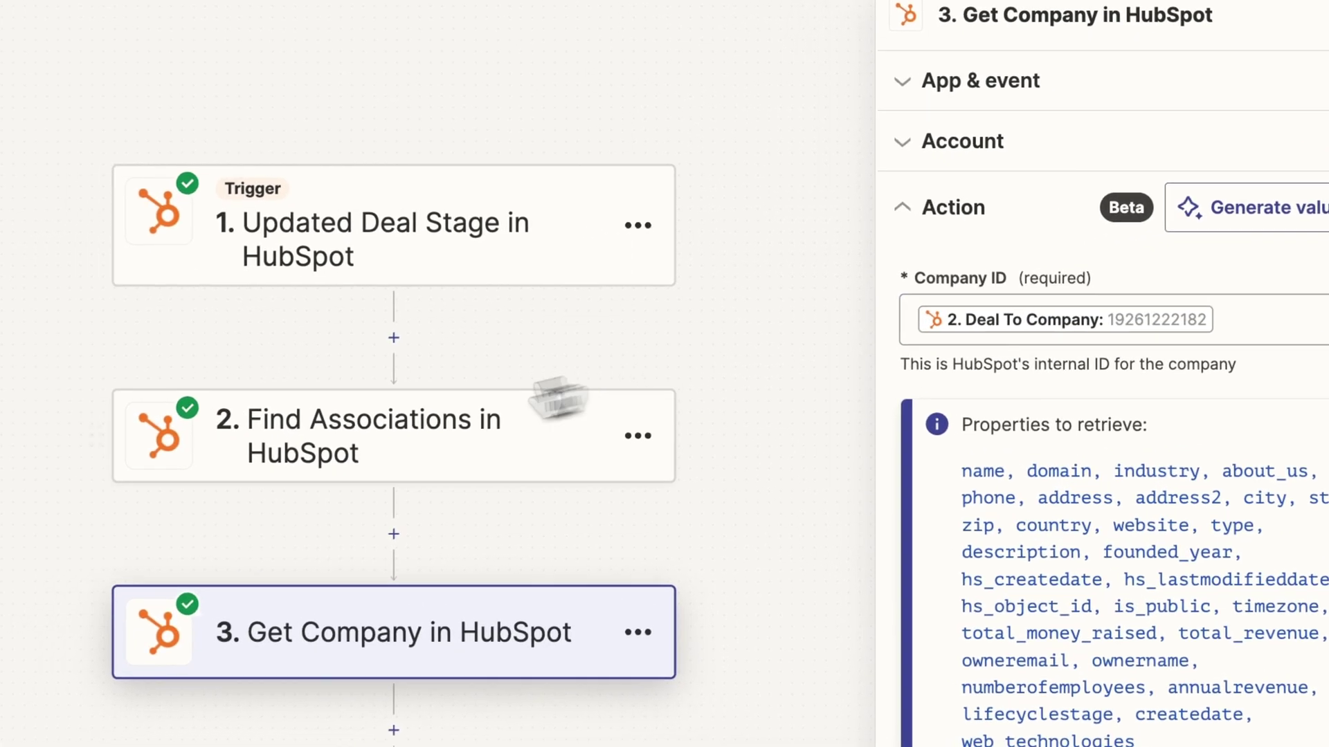
# Step: Open the Find Associations test results and examine the Deal To Company and Deal To Contact IDs
pyautogui.click(493, 419)
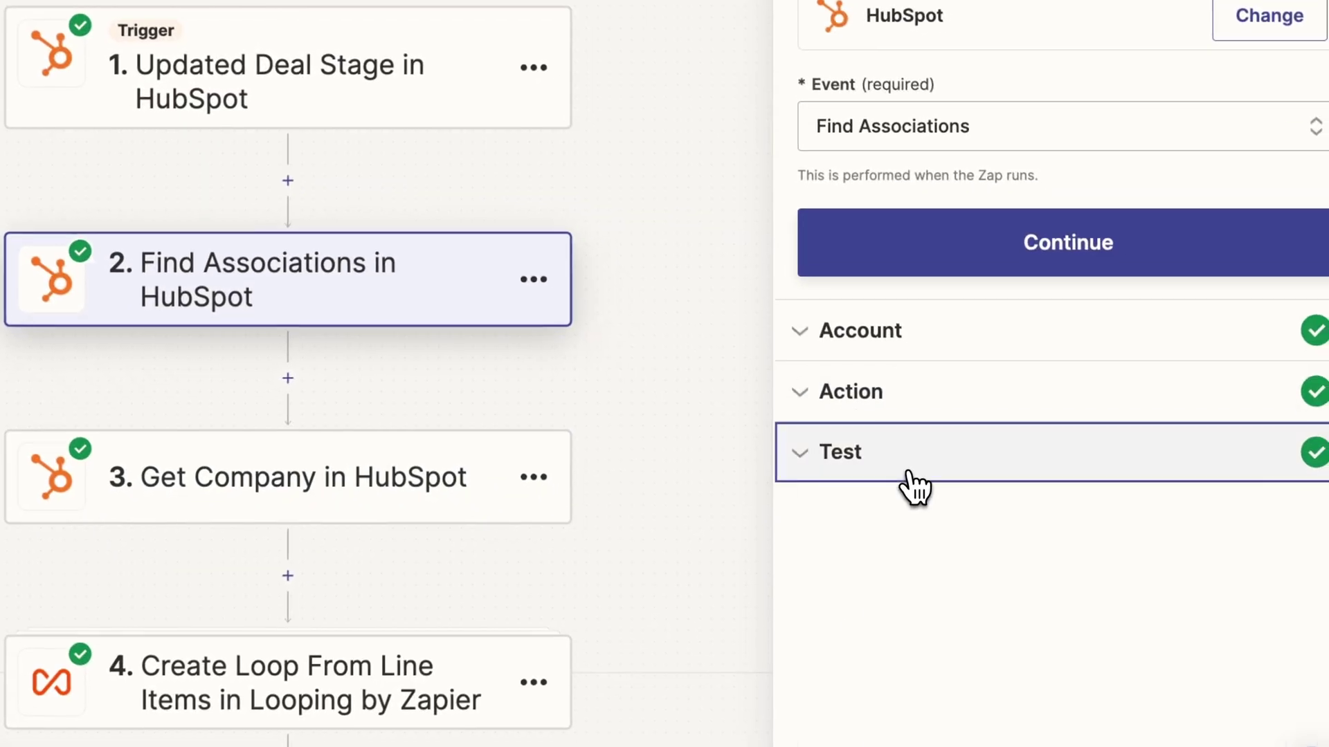
pyautogui.click(913, 488)
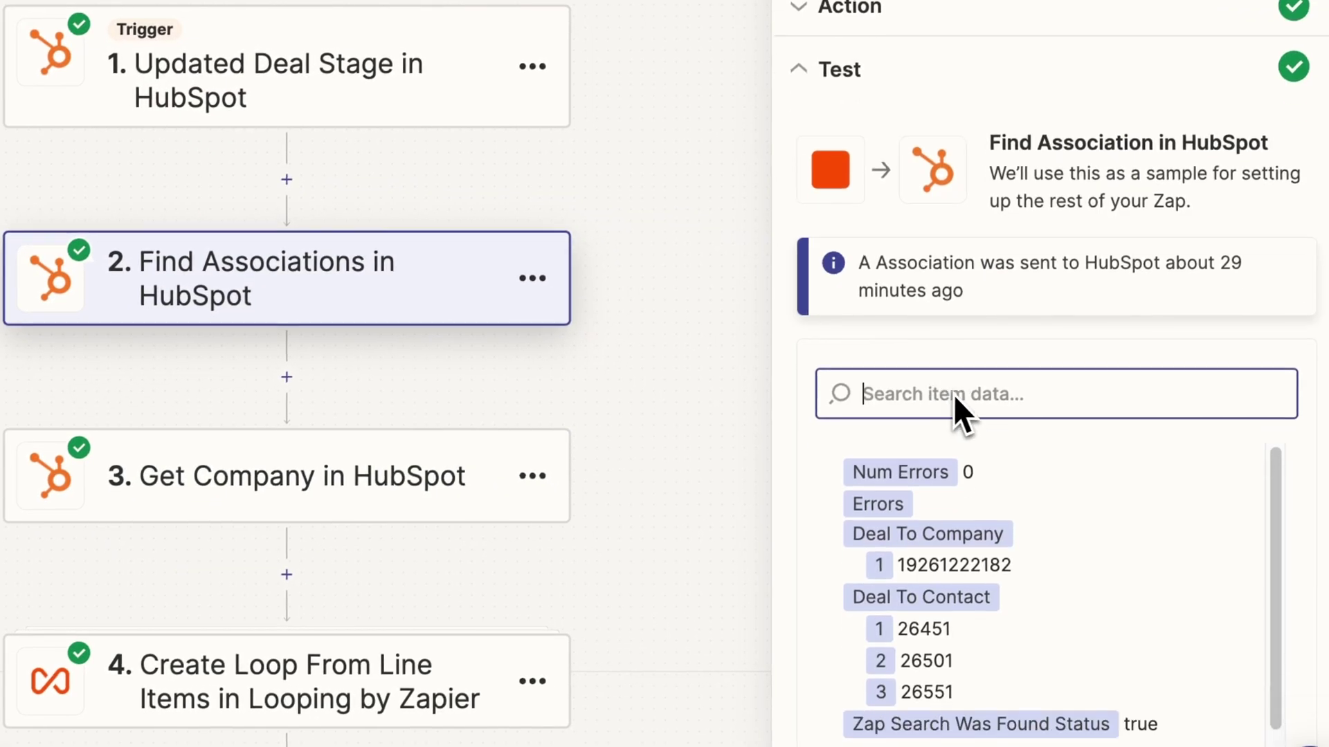
pyautogui.moveTo(827, 454); pyautogui.dragTo(1045, 467)
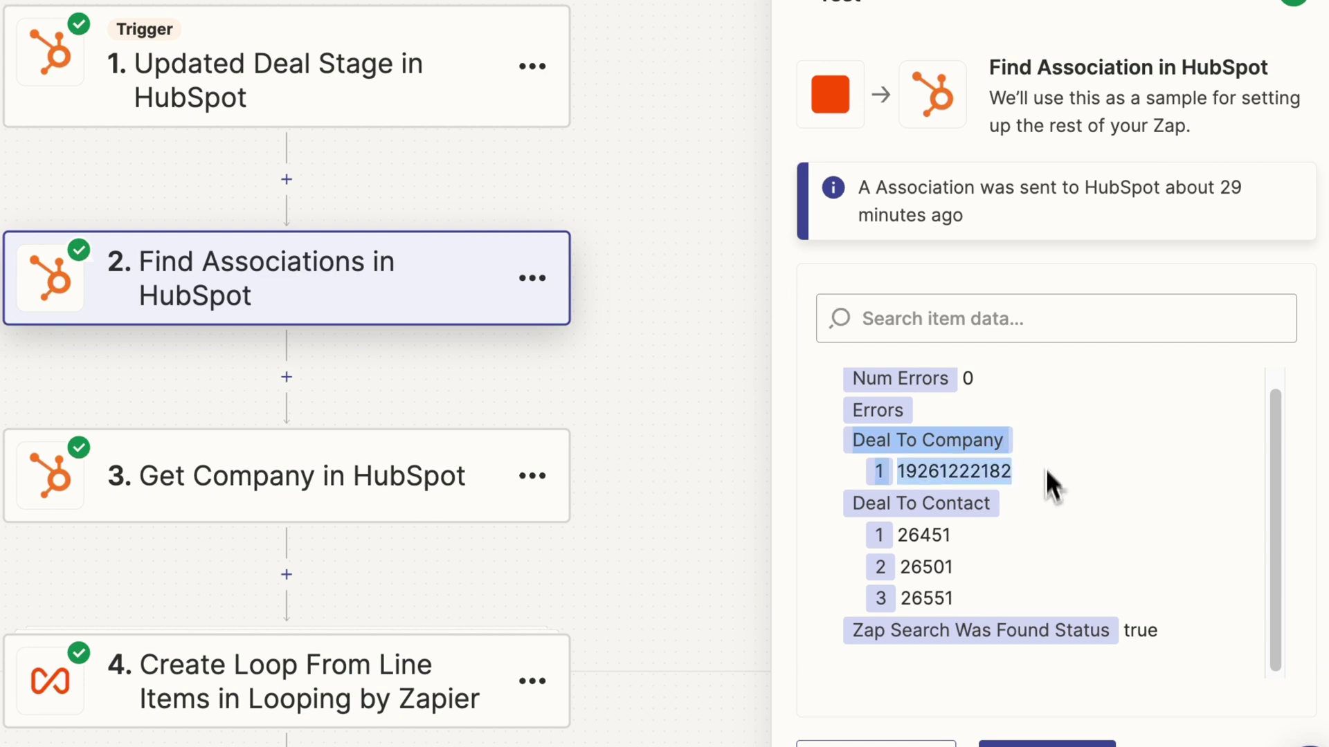
pyautogui.click(1047, 475)
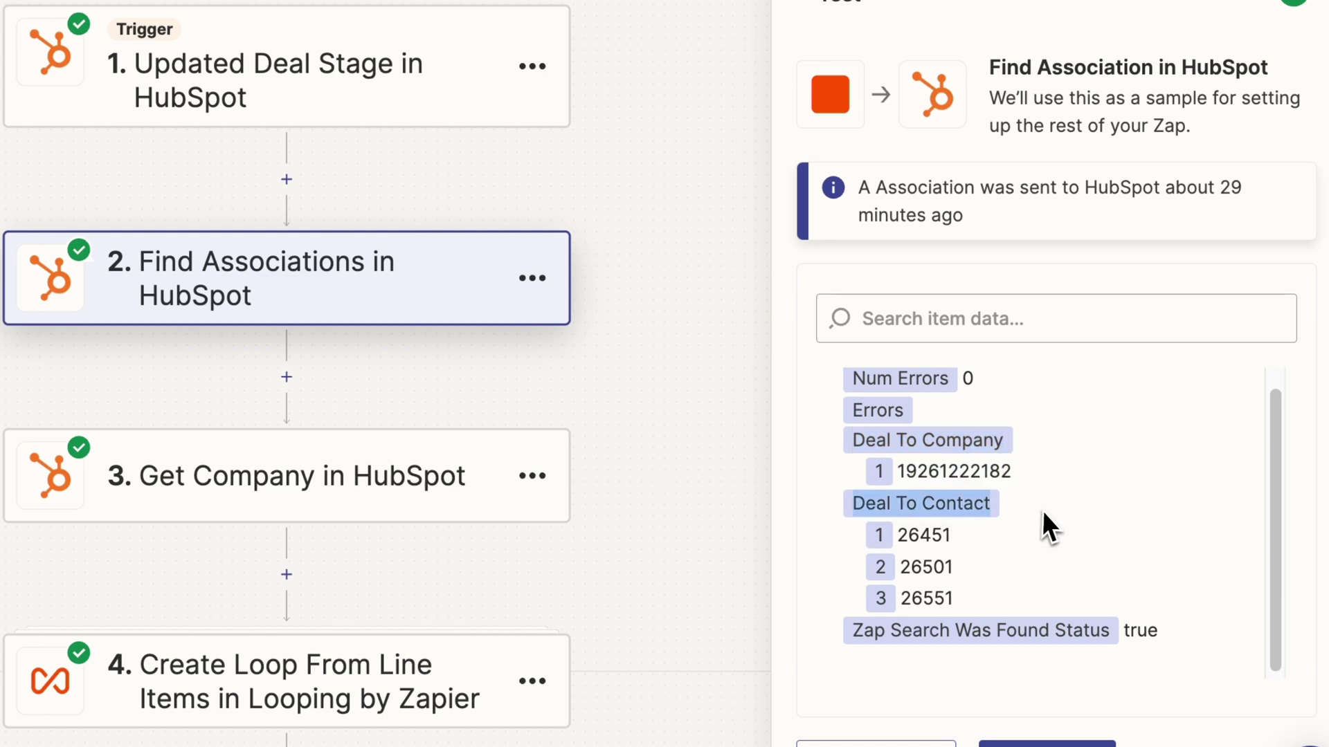
# Step: Check the Find Associations contact IDs, and review the Get Company step's event, account, Company ID mapping and test data
pyautogui.moveTo(897, 535); pyautogui.dragTo(951, 608)
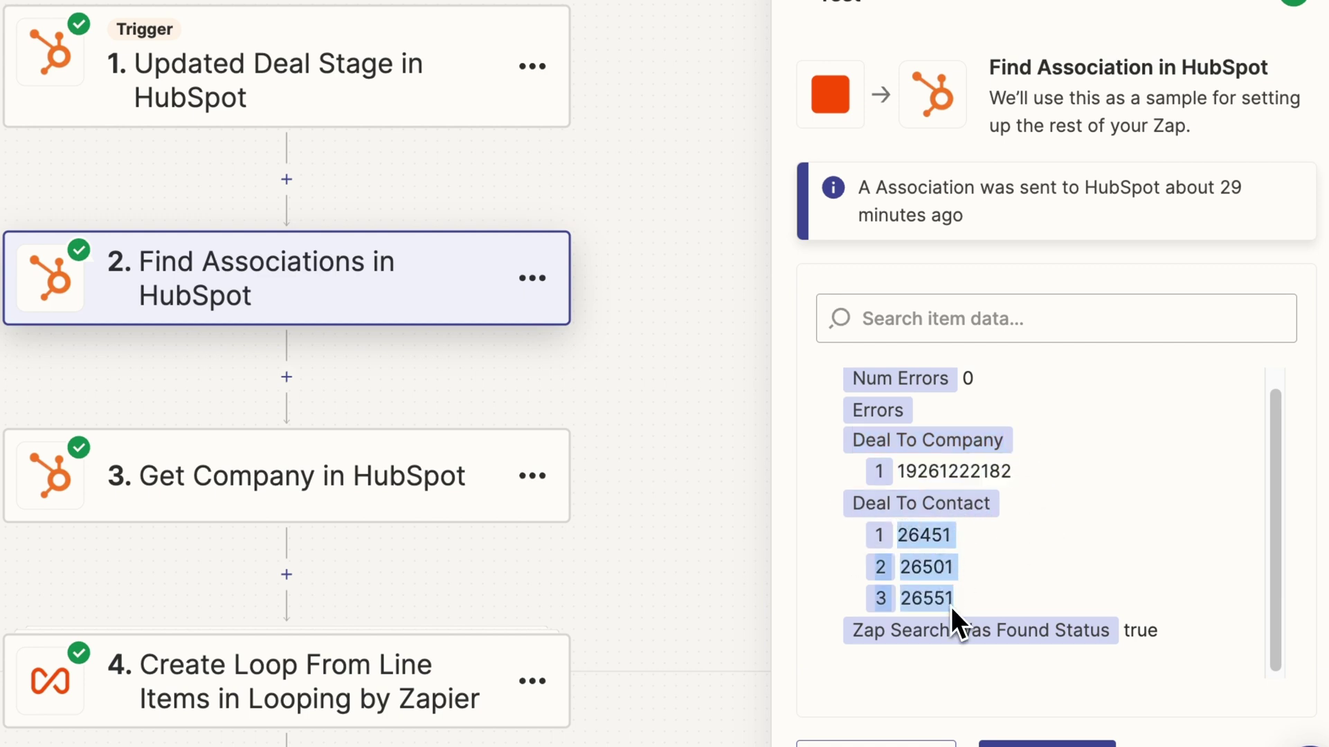
pyautogui.click(1016, 589)
pyautogui.click(507, 499)
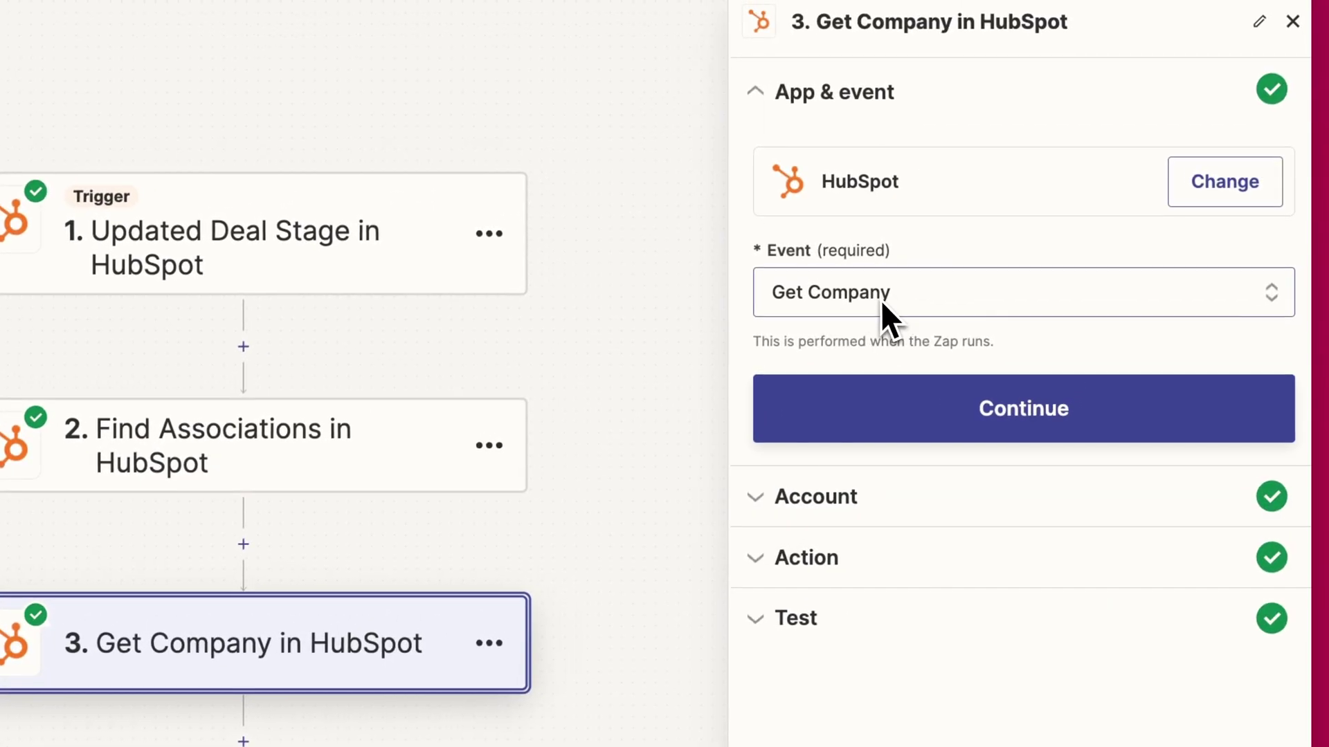
pyautogui.click(890, 553)
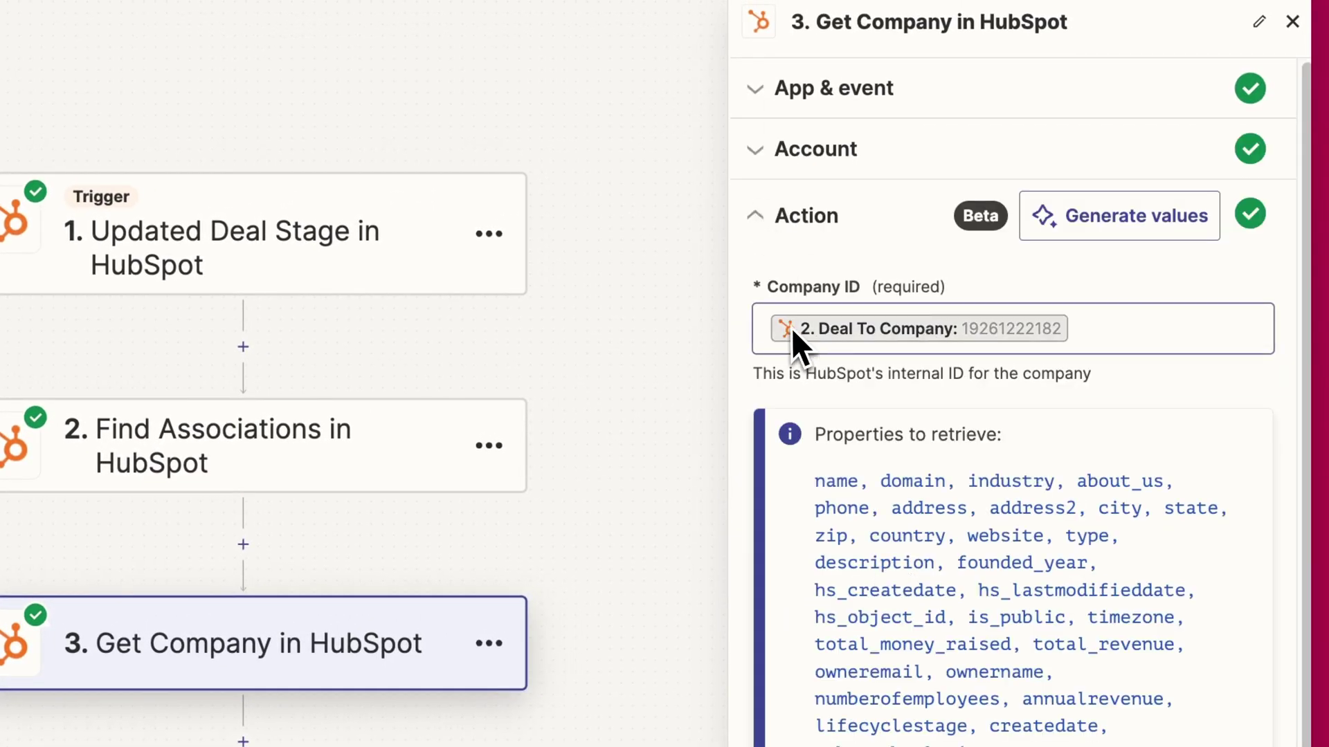
pyautogui.click(788, 170)
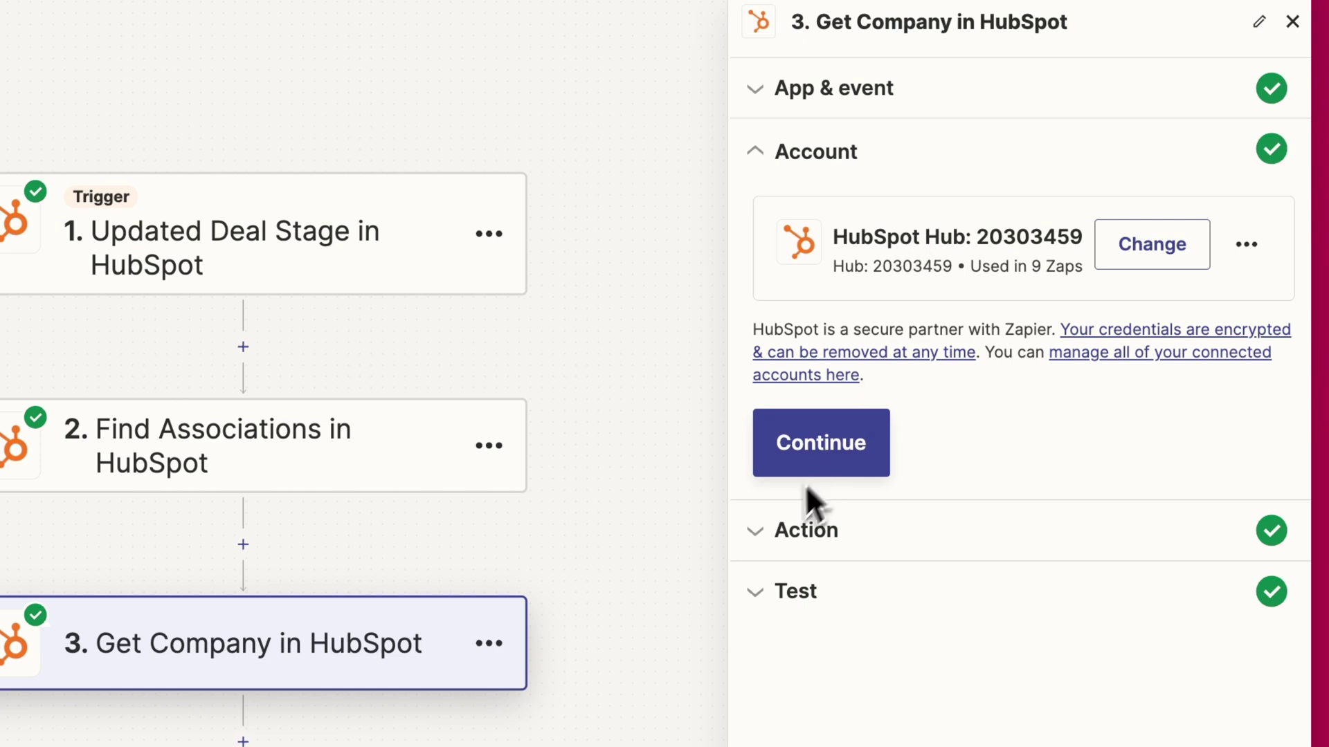
pyautogui.click(808, 462)
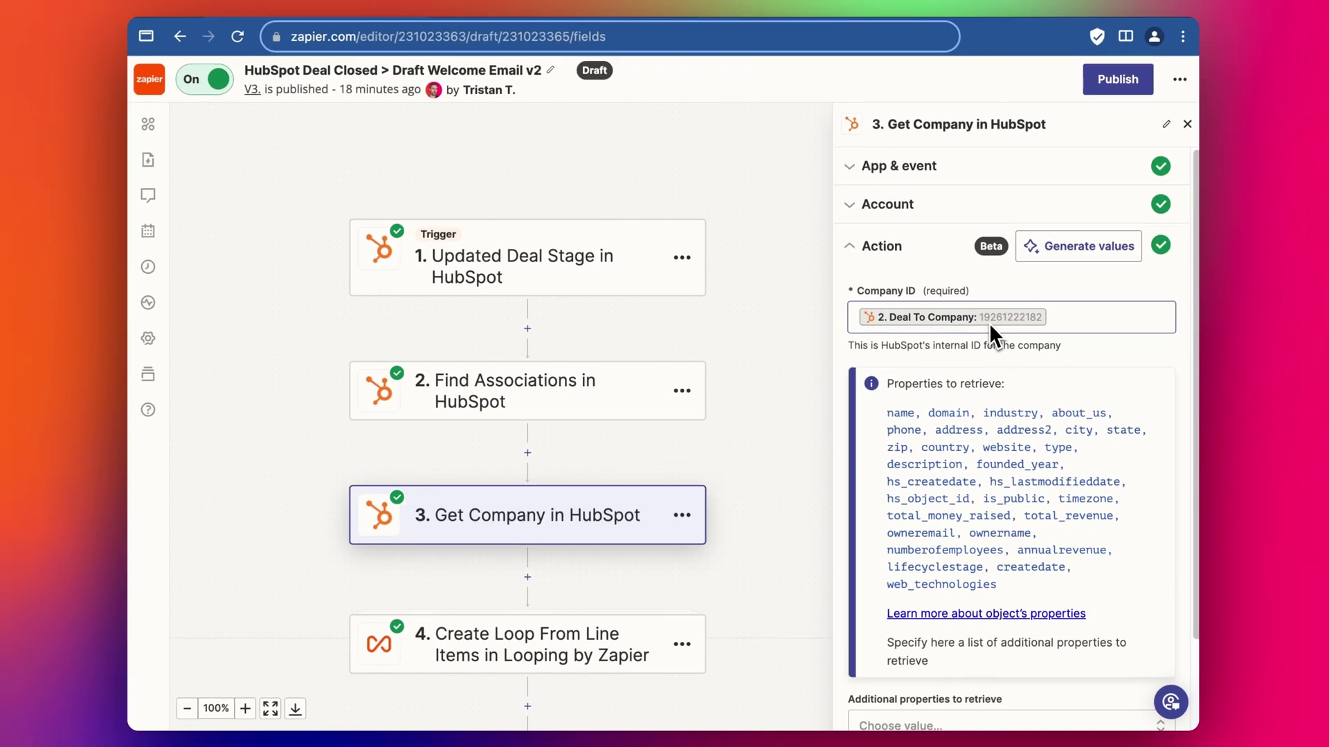
pyautogui.scroll(-3, 1043, 317)
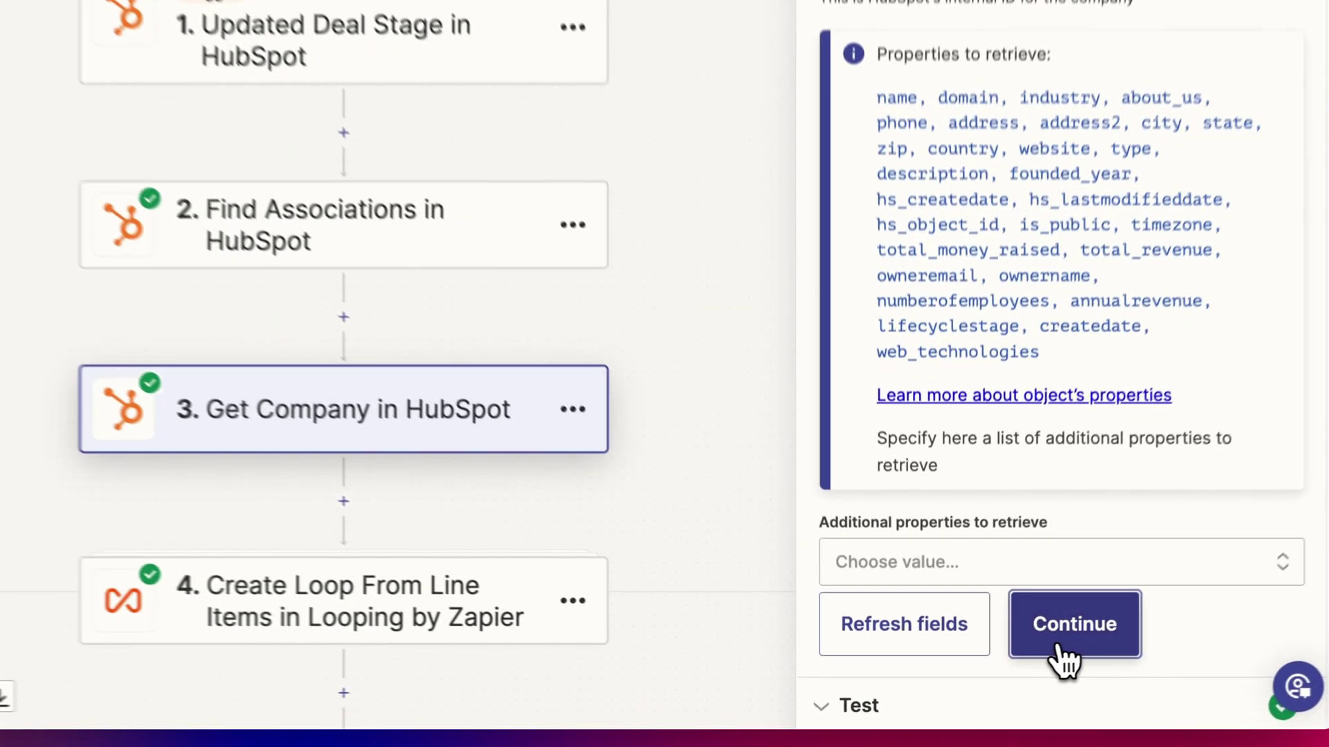
pyautogui.click(1014, 668)
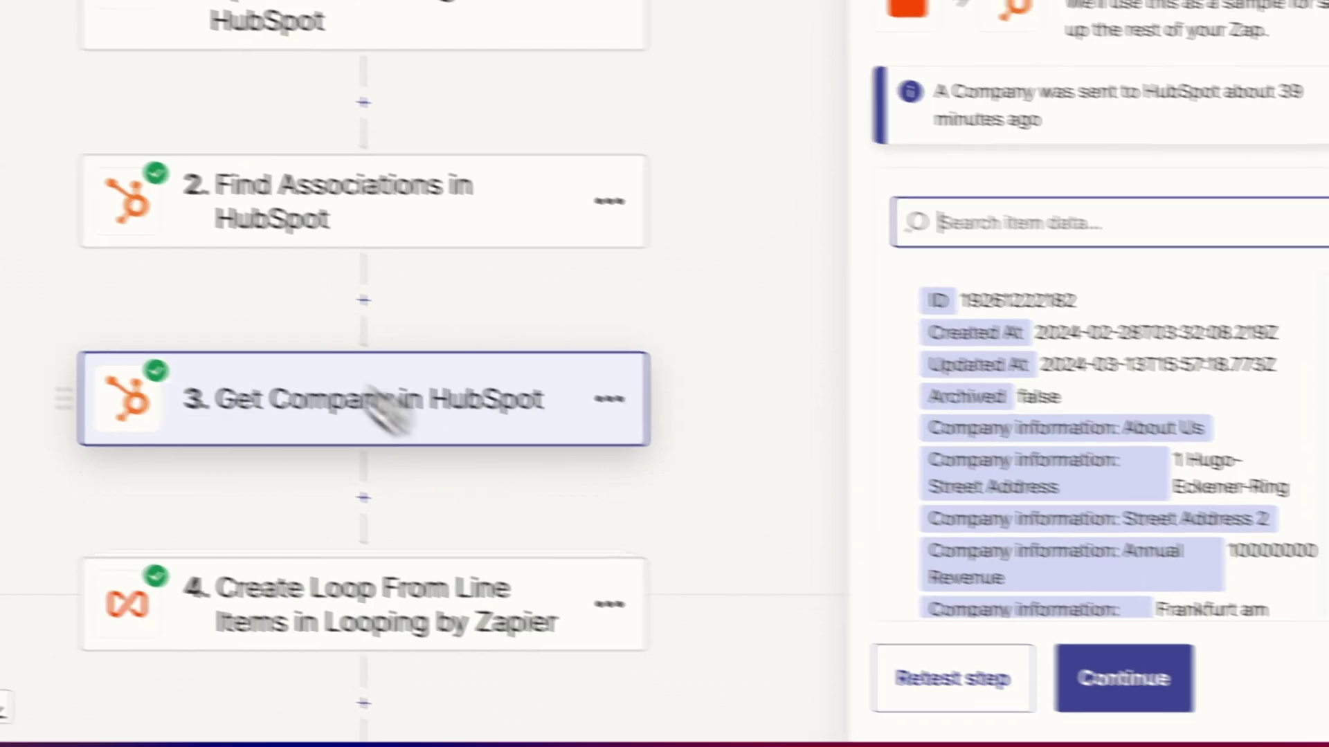
pyautogui.scroll(-3, 623, 415)
# Step: Open the Create Loop From Line Items step and examine the Values to Loop mapping and iteration settings in its action setup
pyautogui.click(405, 442)
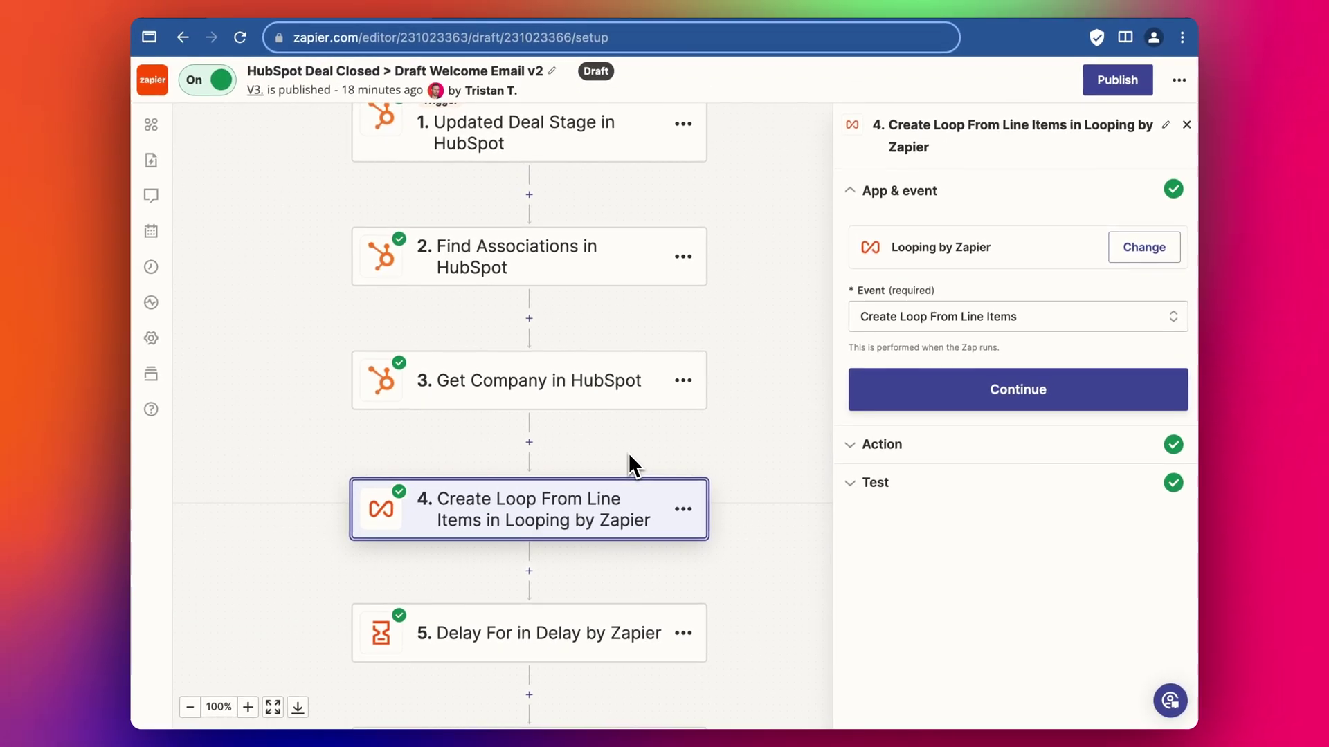
pyautogui.scroll(1, 526, 357)
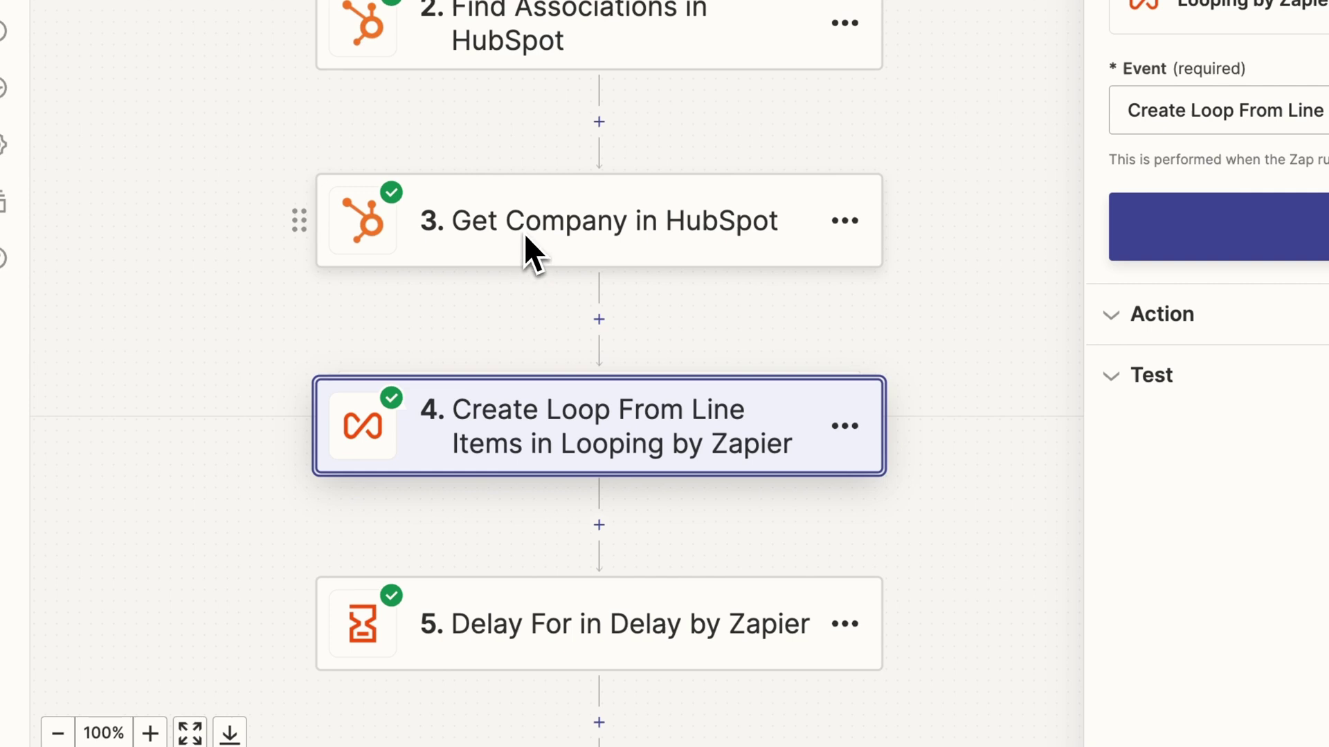
pyautogui.scroll(-1, 525, 235)
pyautogui.scroll(-1, 524, 235)
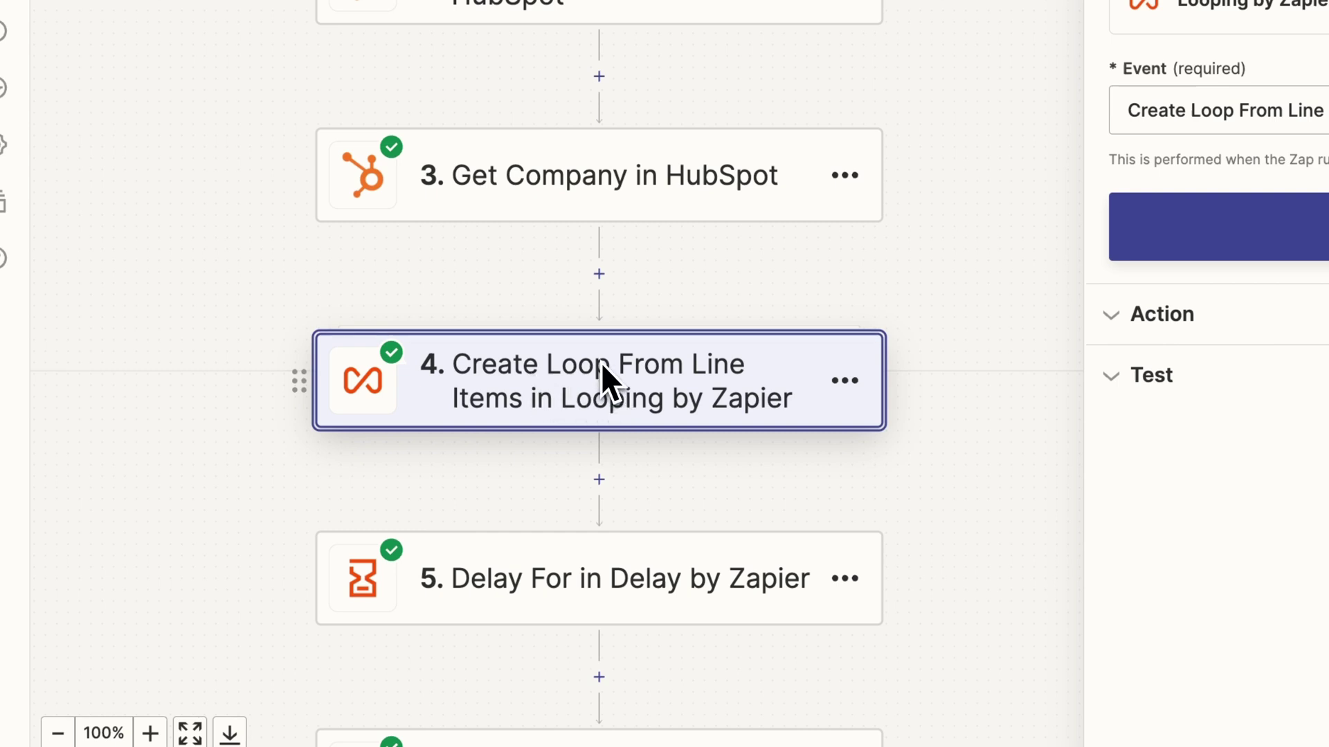
pyautogui.scroll(-2, 601, 366)
pyautogui.scroll(-1, 573, 360)
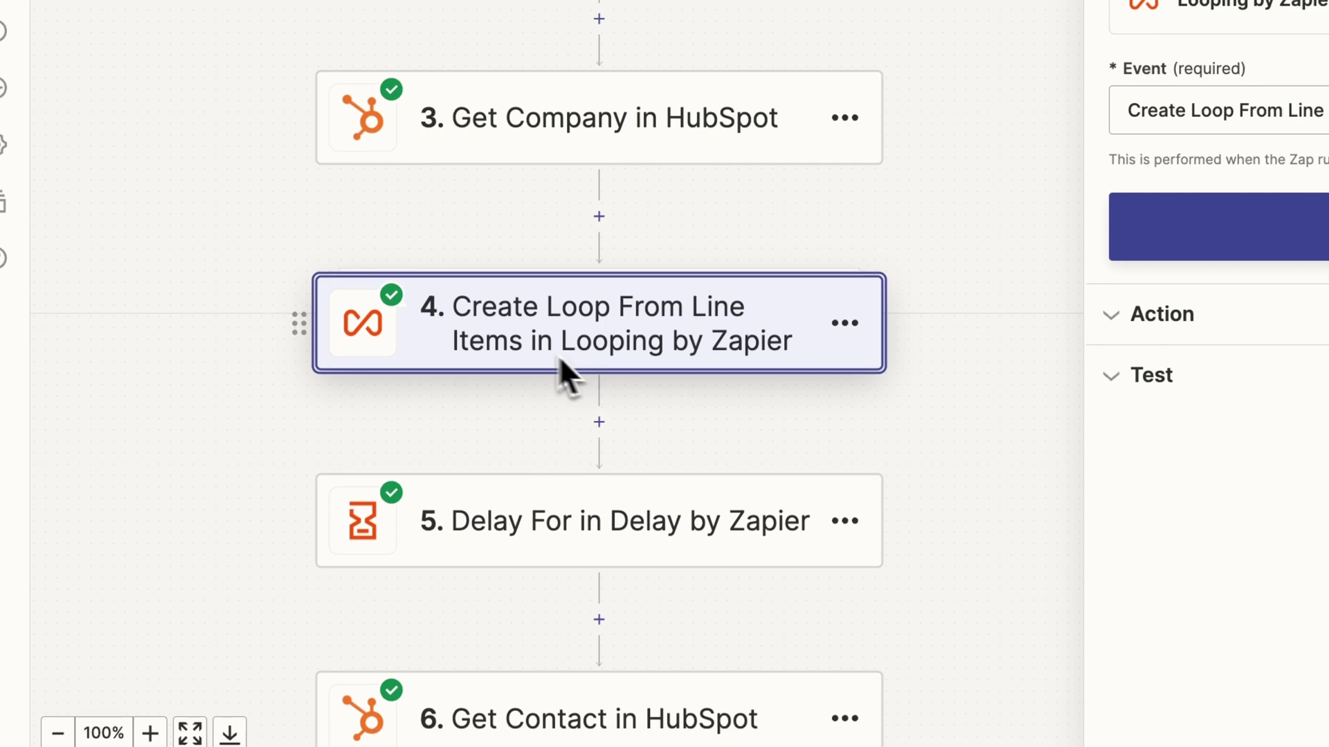
pyautogui.scroll(-1, 524, 346)
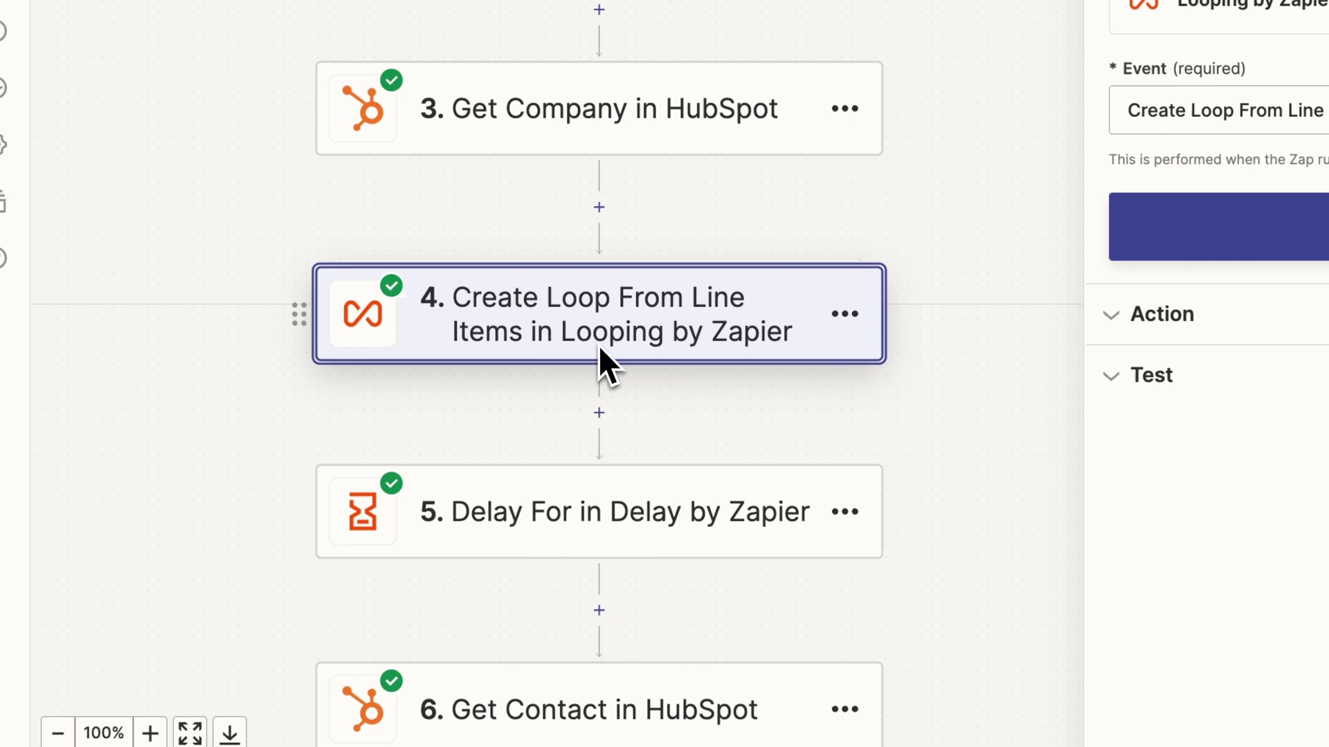
pyautogui.scroll(-1, 608, 353)
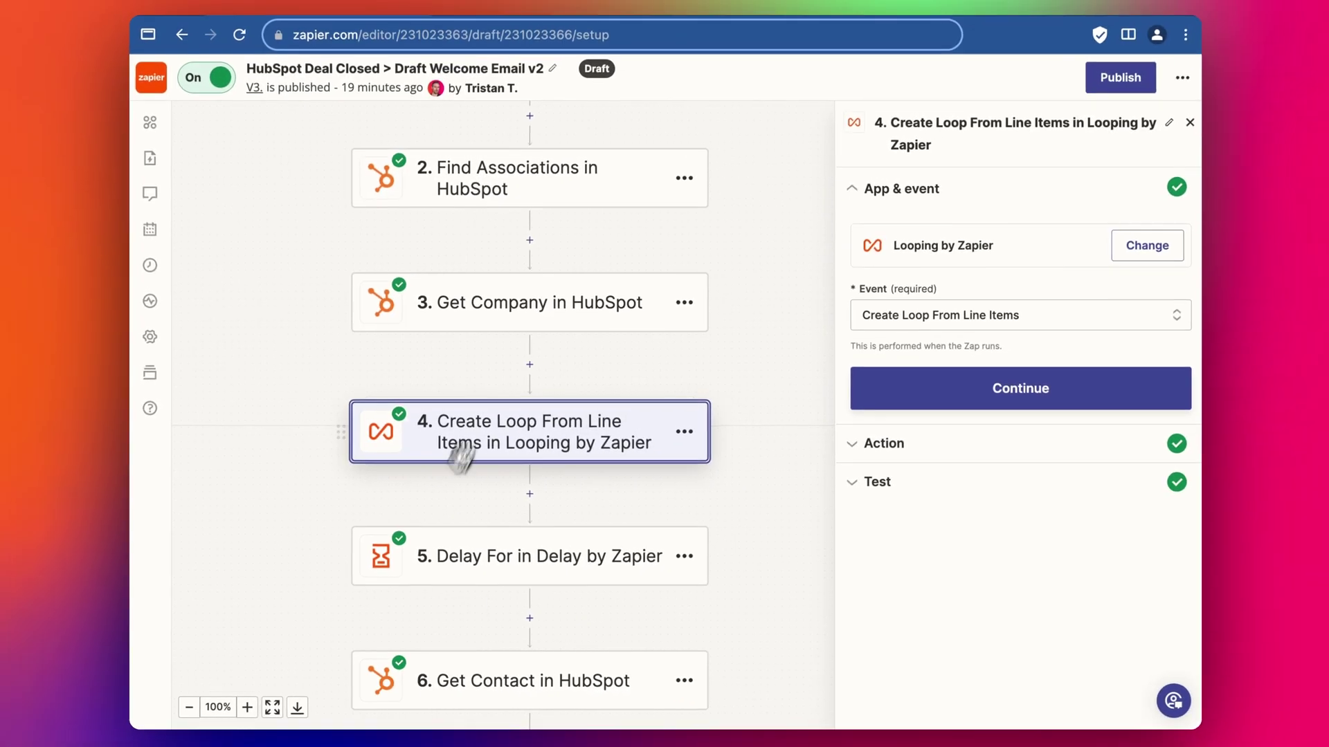
pyautogui.scroll(-2, 490, 436)
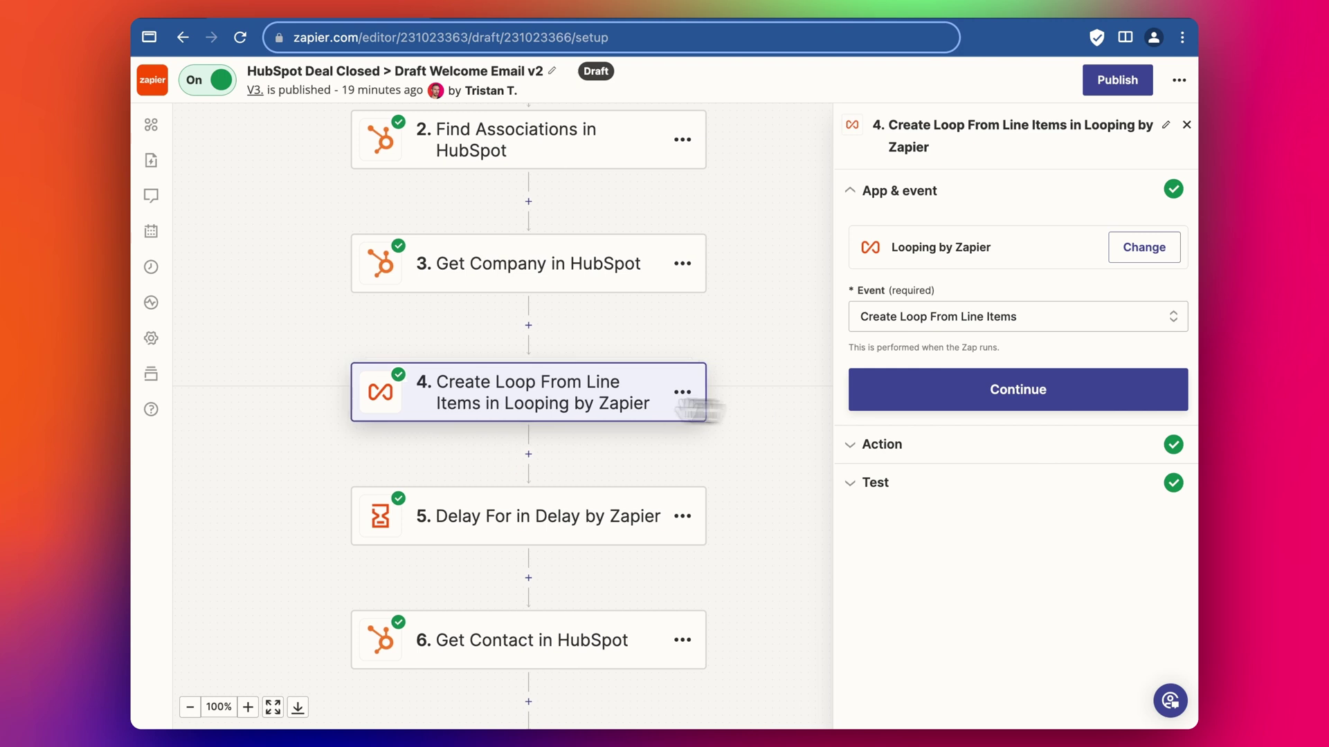
pyautogui.click(1034, 407)
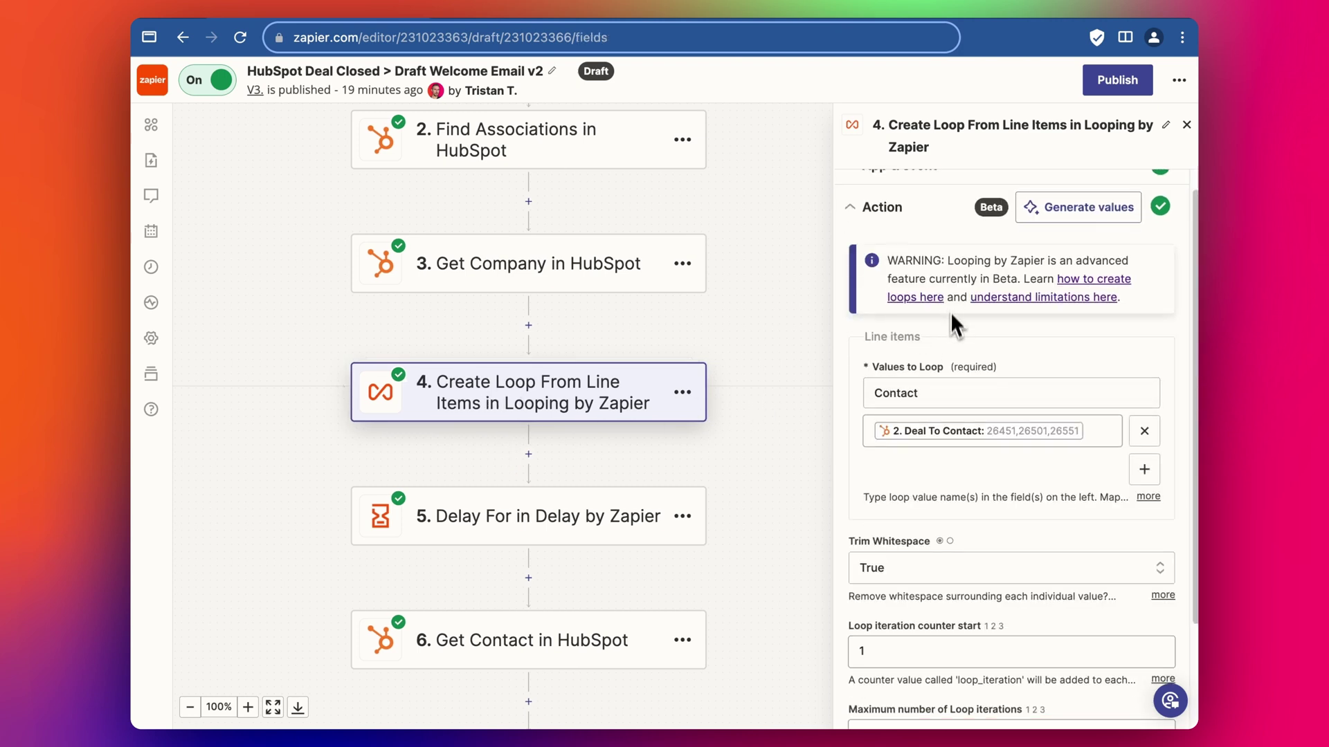
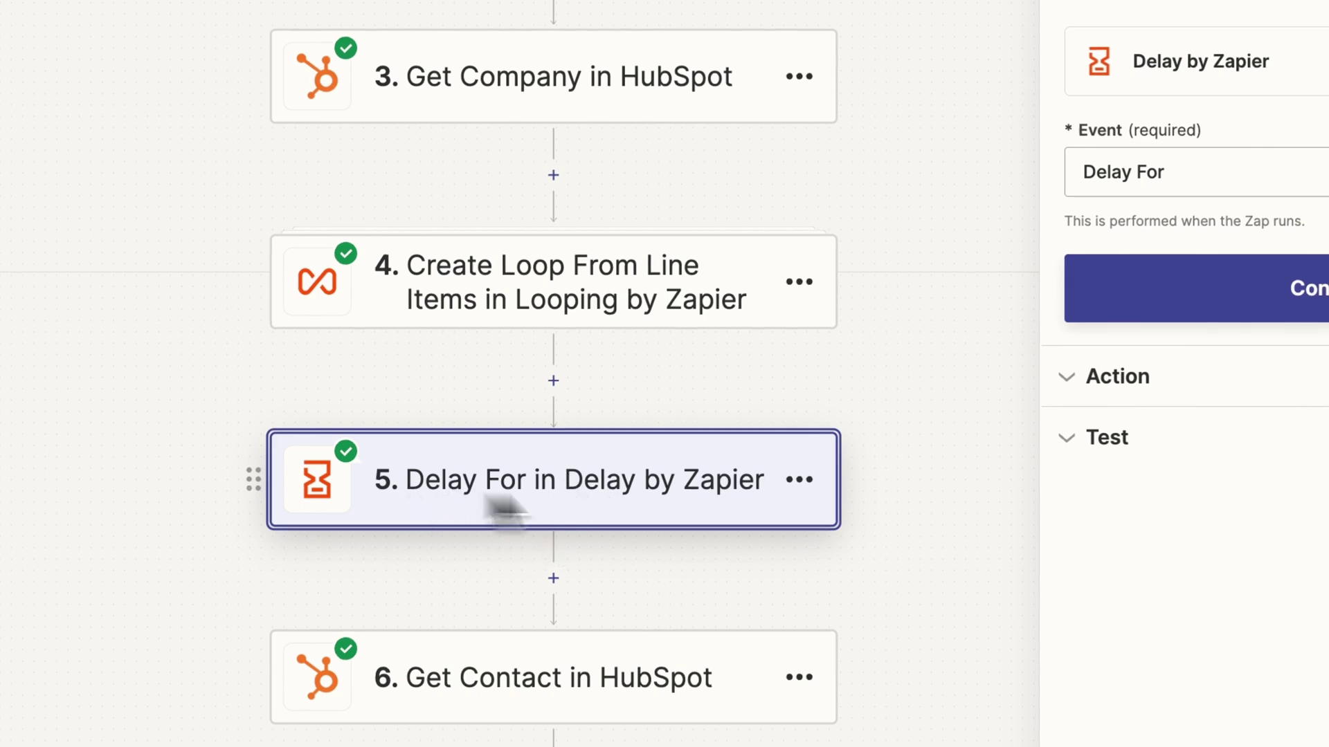
# Step: Examine the Delay For step's Time Delayed For value and unit, and list the loop step's fields available for the value
pyautogui.scroll(-1, 614, 485)
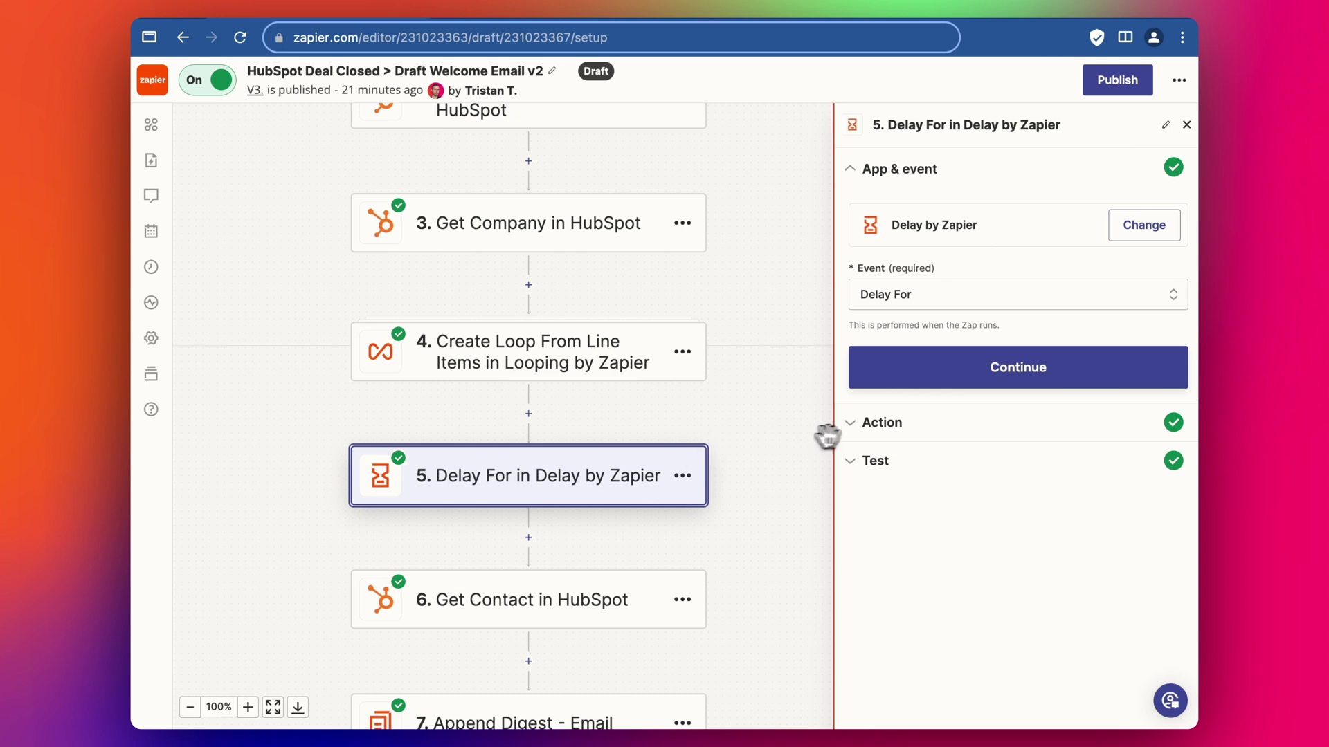
pyautogui.click(888, 425)
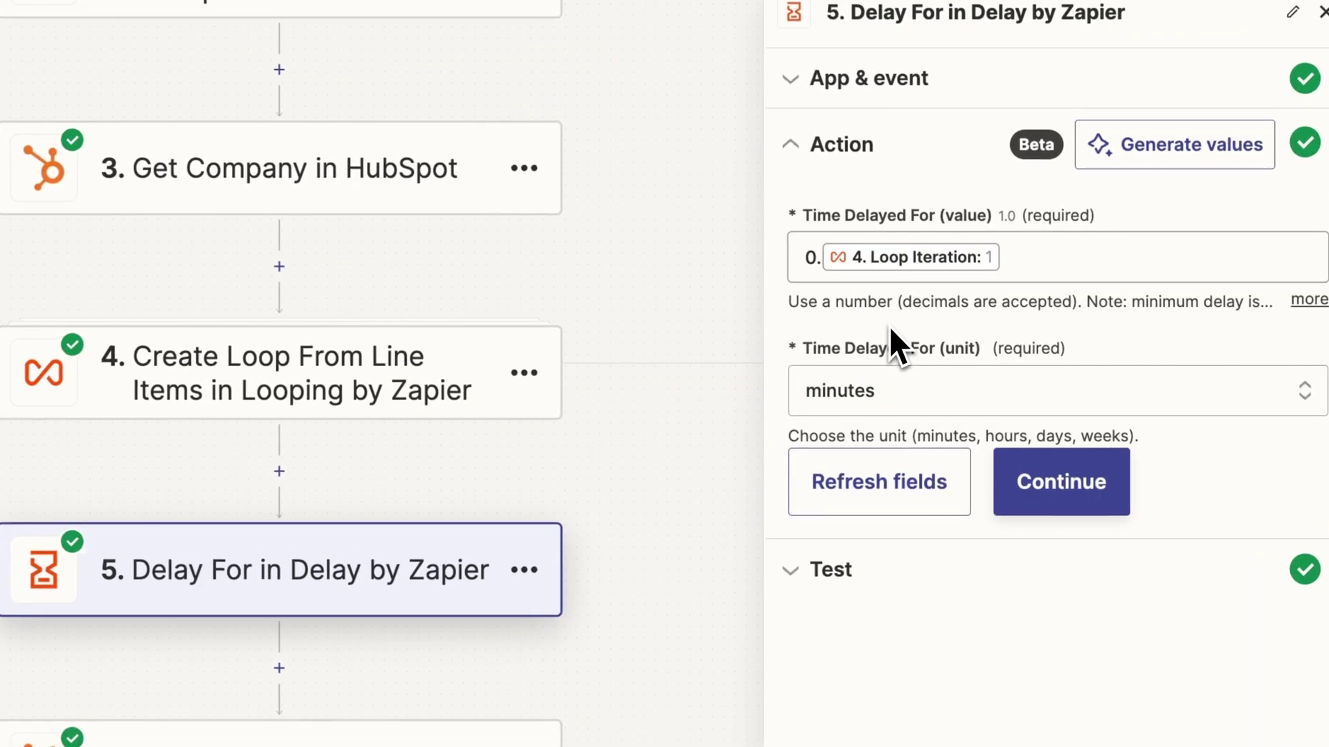
pyautogui.click(811, 257)
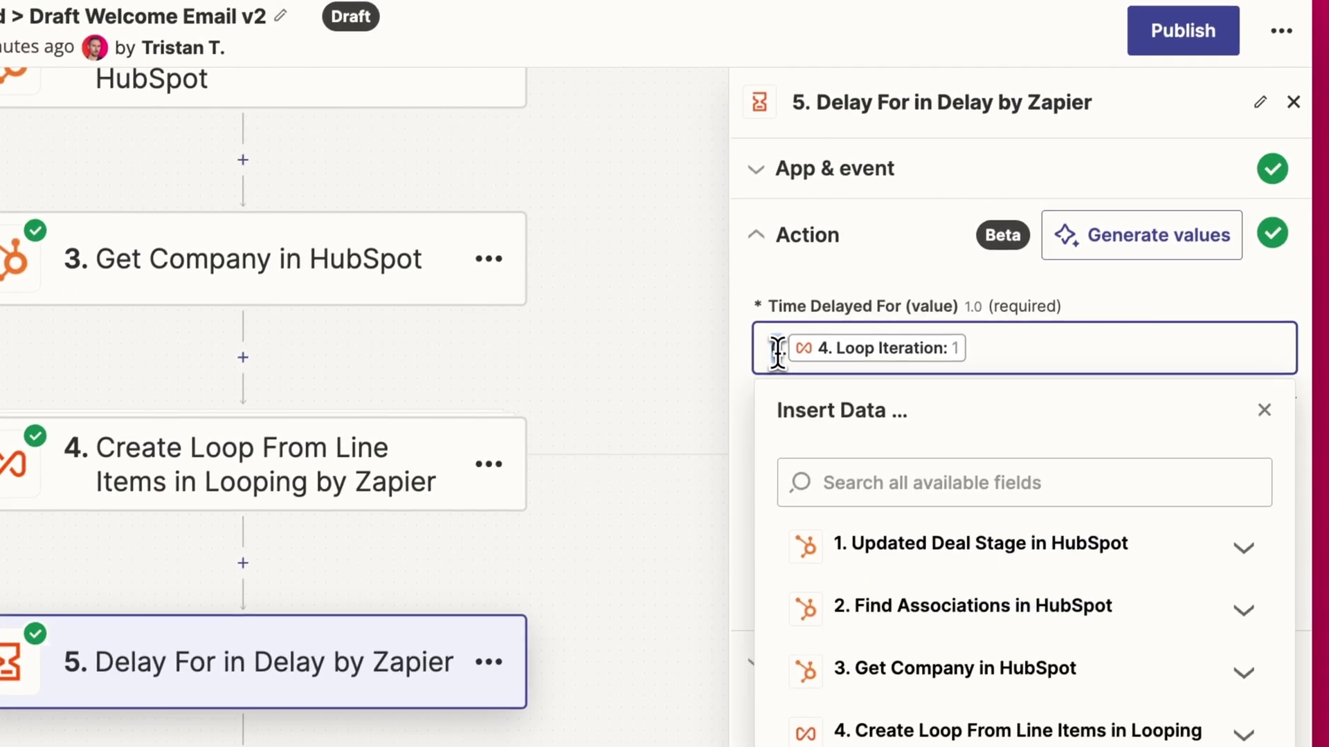
pyautogui.write('0.')
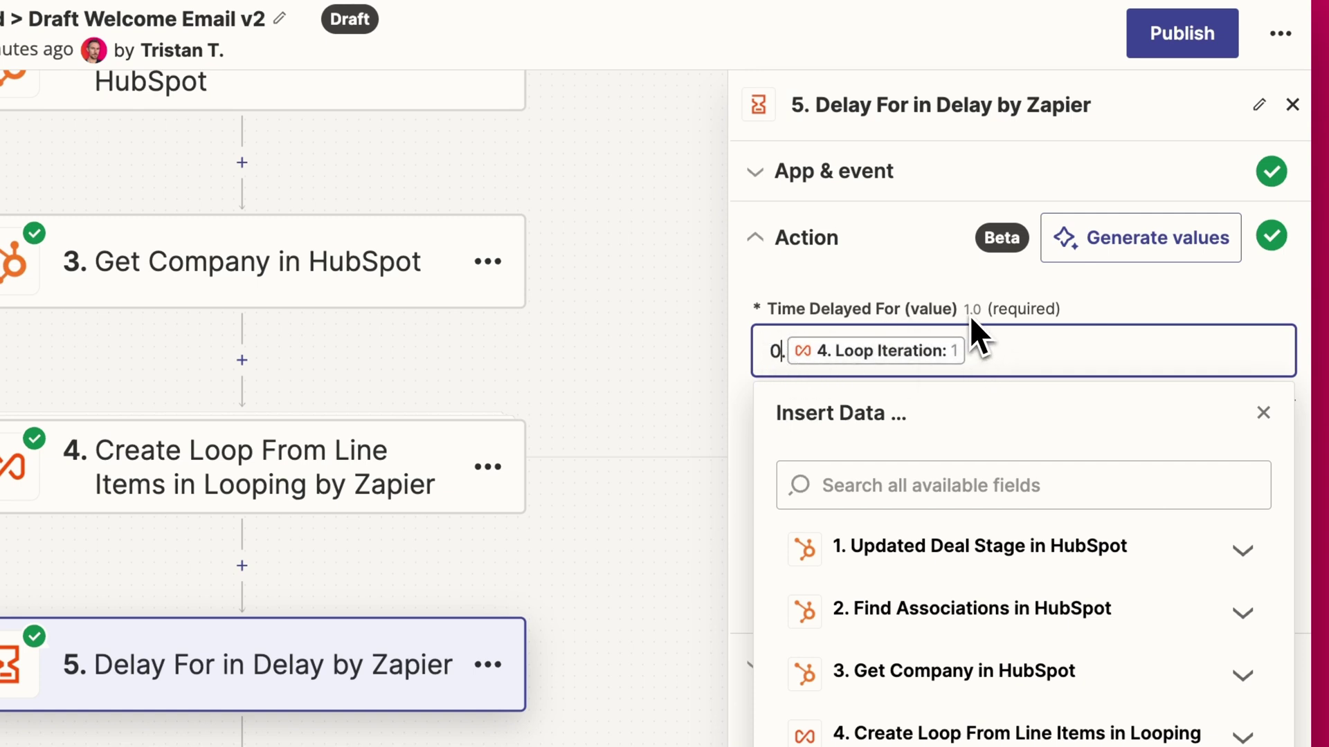
pyautogui.click(1016, 356)
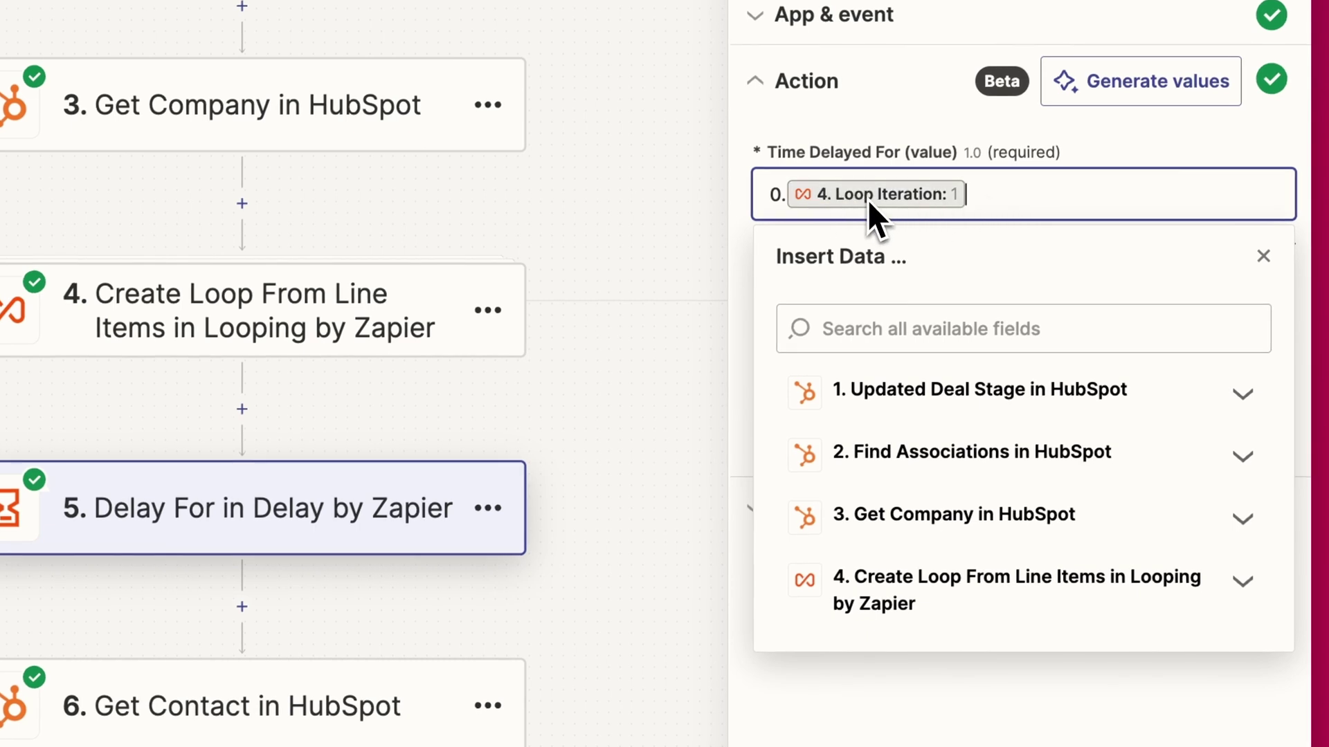
pyautogui.click(938, 607)
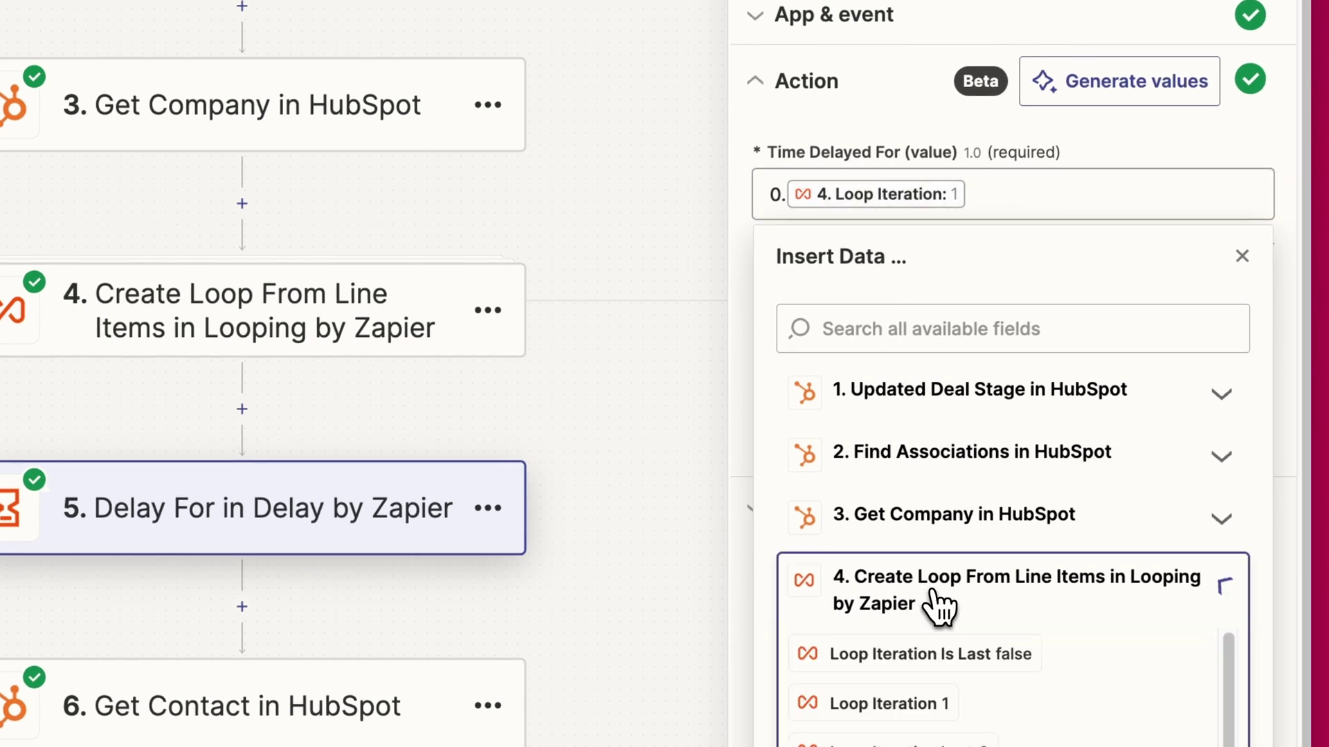
pyautogui.scroll(-1, 955, 510)
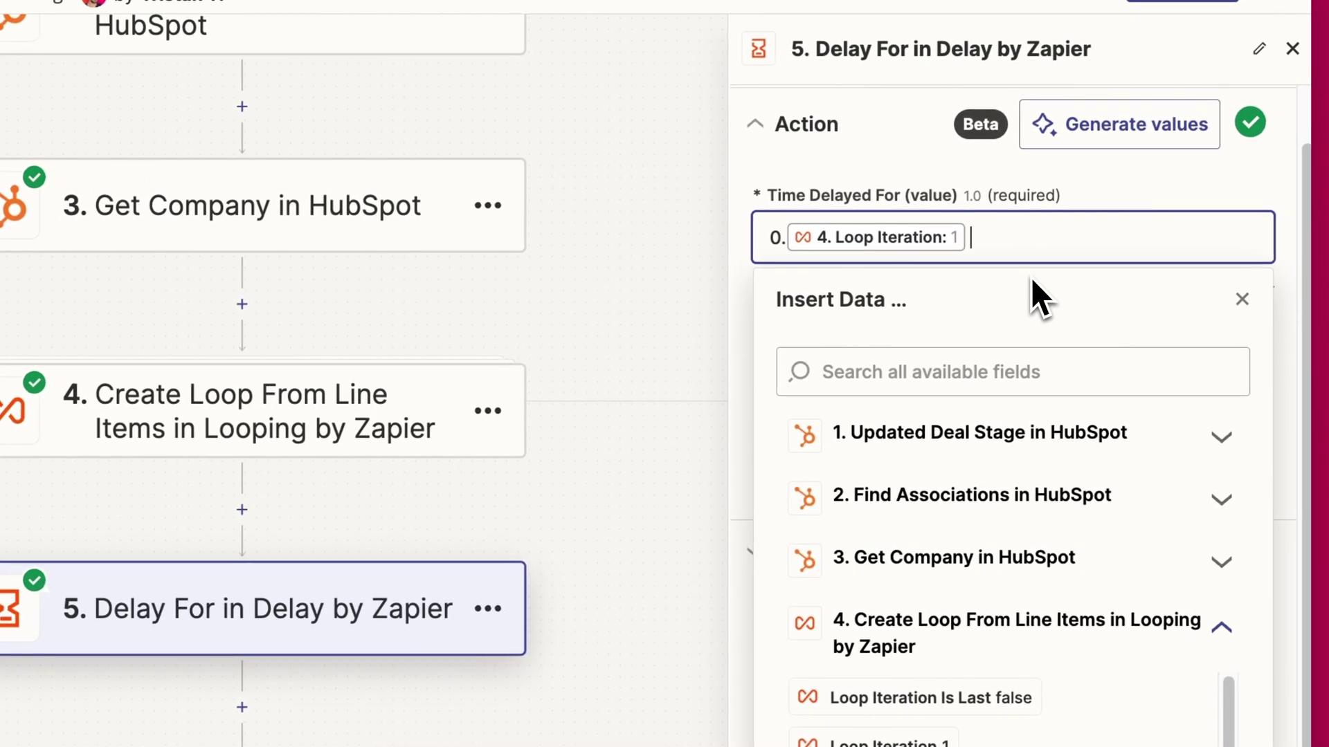
pyautogui.write('0.1')
pyautogui.press('BackSpace')
pyautogui.press('BackSpace')
pyautogui.press('BackSpace')
pyautogui.press('Left')
pyautogui.press('Left')
pyautogui.press('Left')
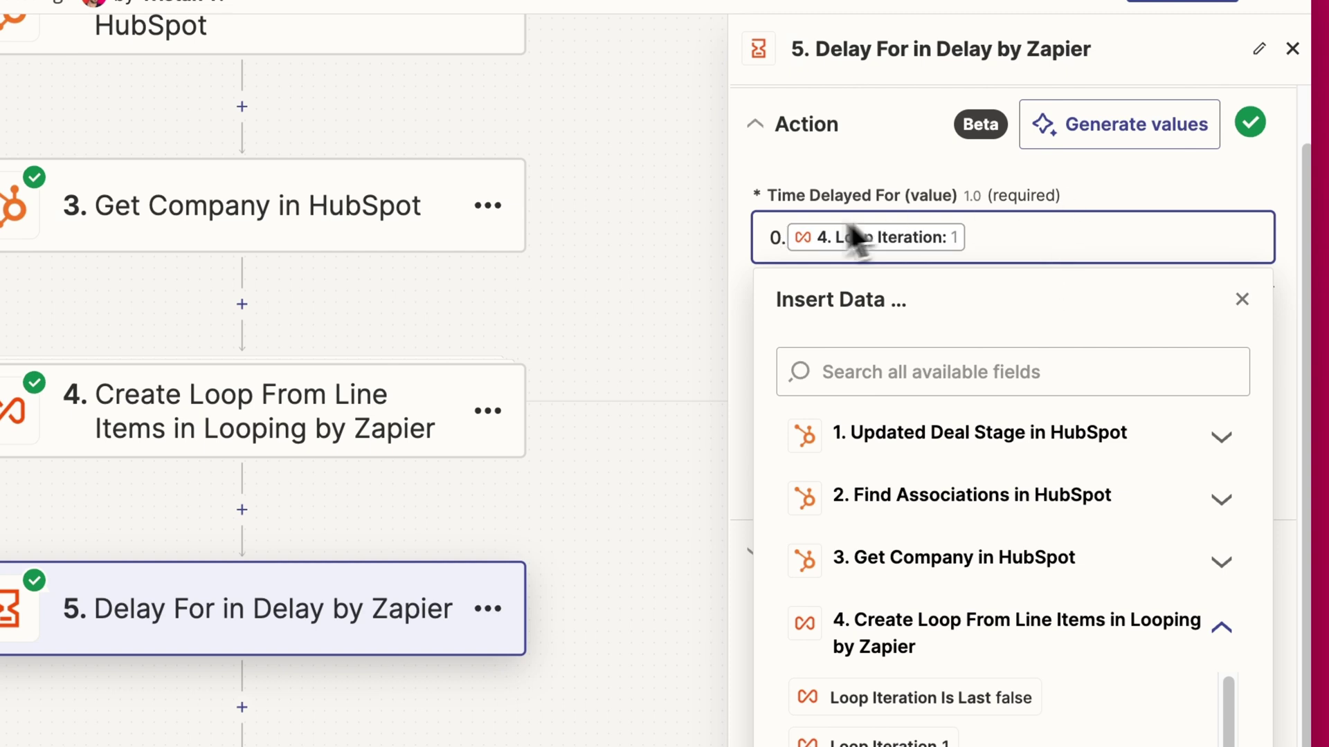
# Step: Examine the loop iteration fields offered for the delay value, close the list and continue to the Delay For test results
pyautogui.scroll(-2, 928, 508)
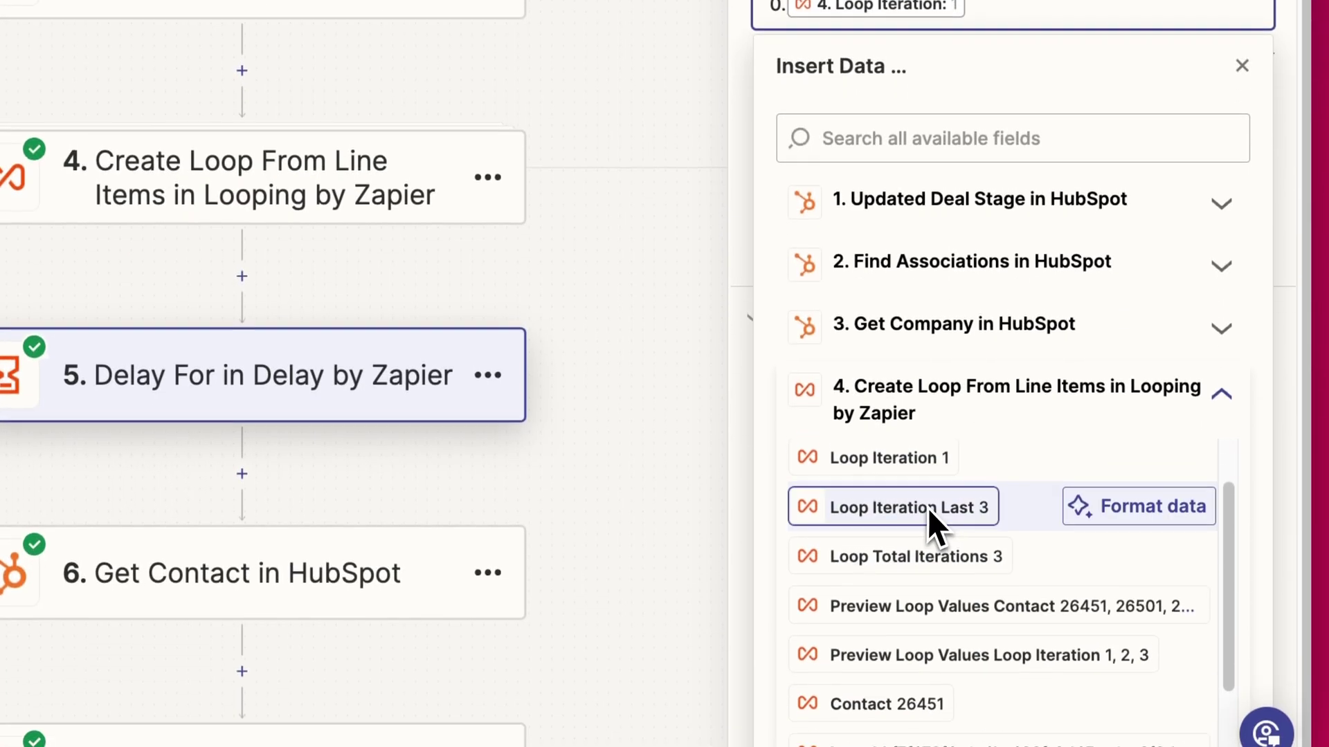
pyautogui.scroll(1, 908, 478)
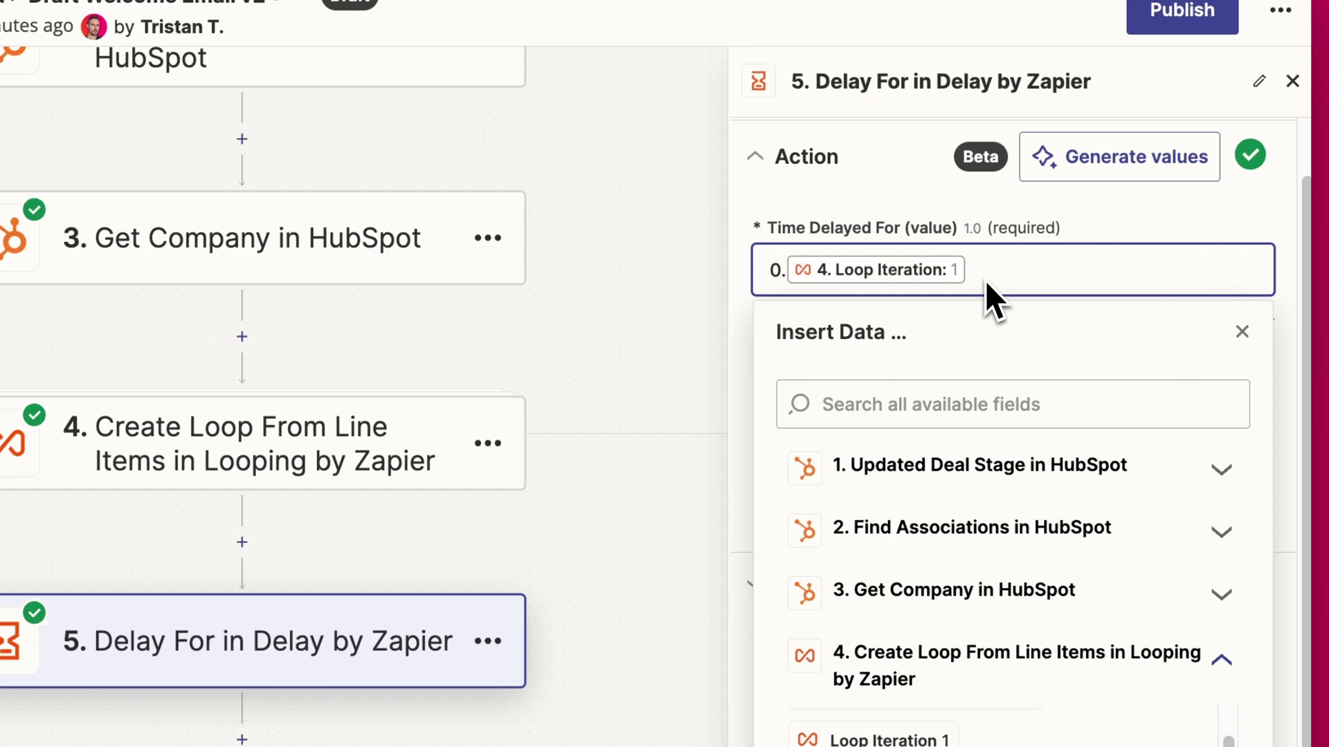
pyautogui.press('Escape')
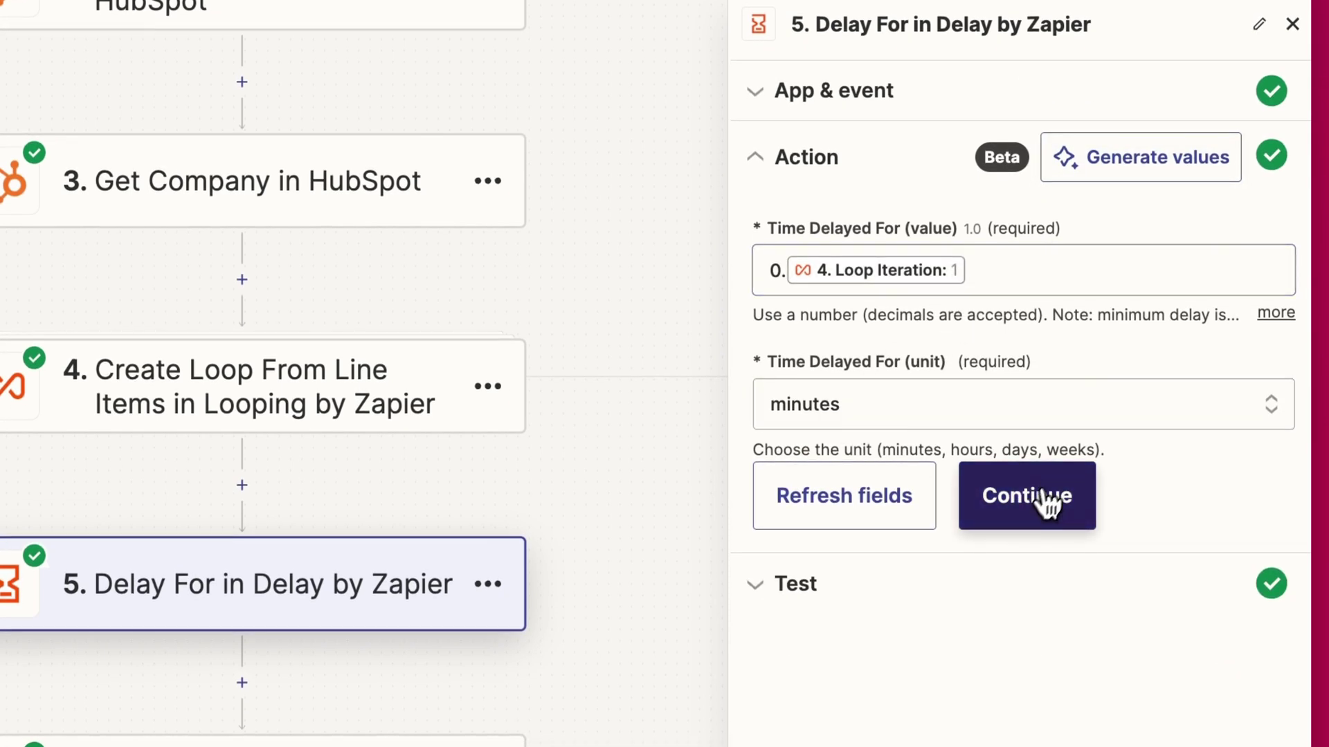
pyautogui.click(1049, 500)
# Step: Review the Get Contact step's account, Contact ID mapping and retrieved contact information in its test results
pyautogui.scroll(-3, 532, 478)
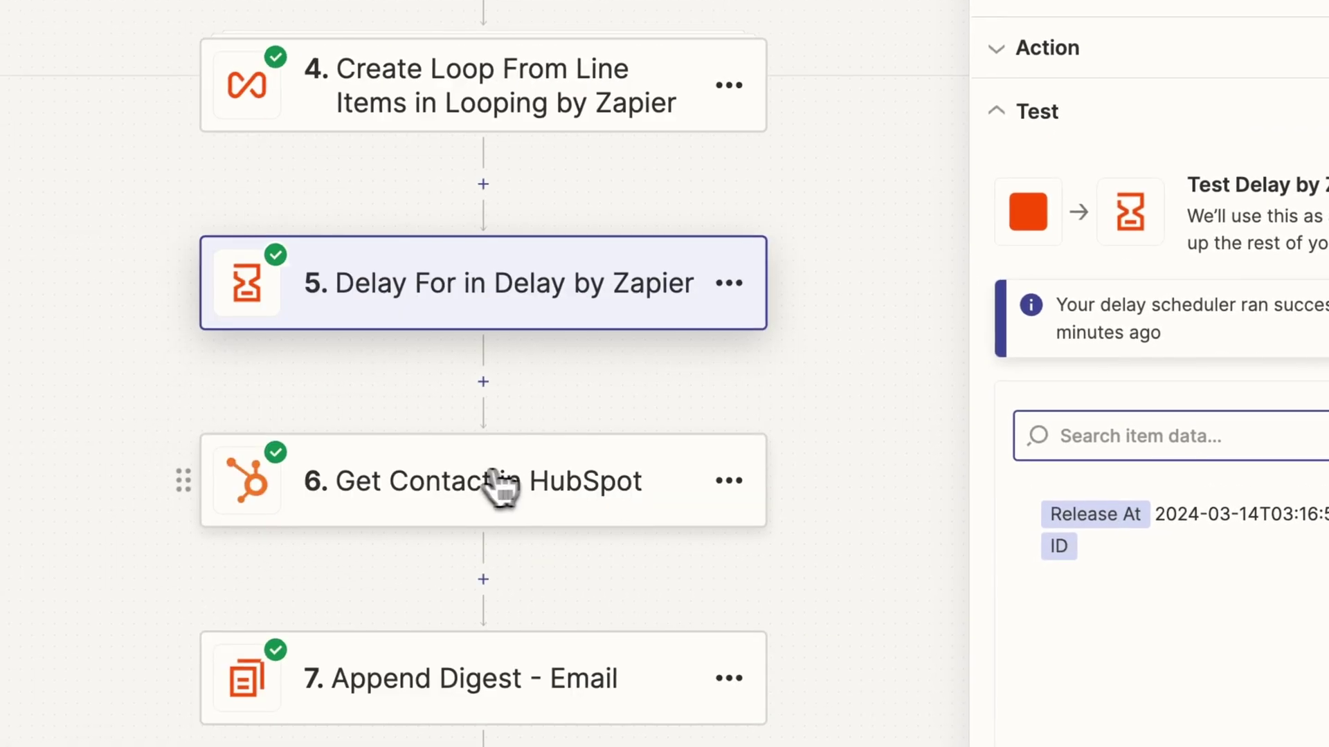
pyautogui.click(471, 494)
pyautogui.click(1057, 331)
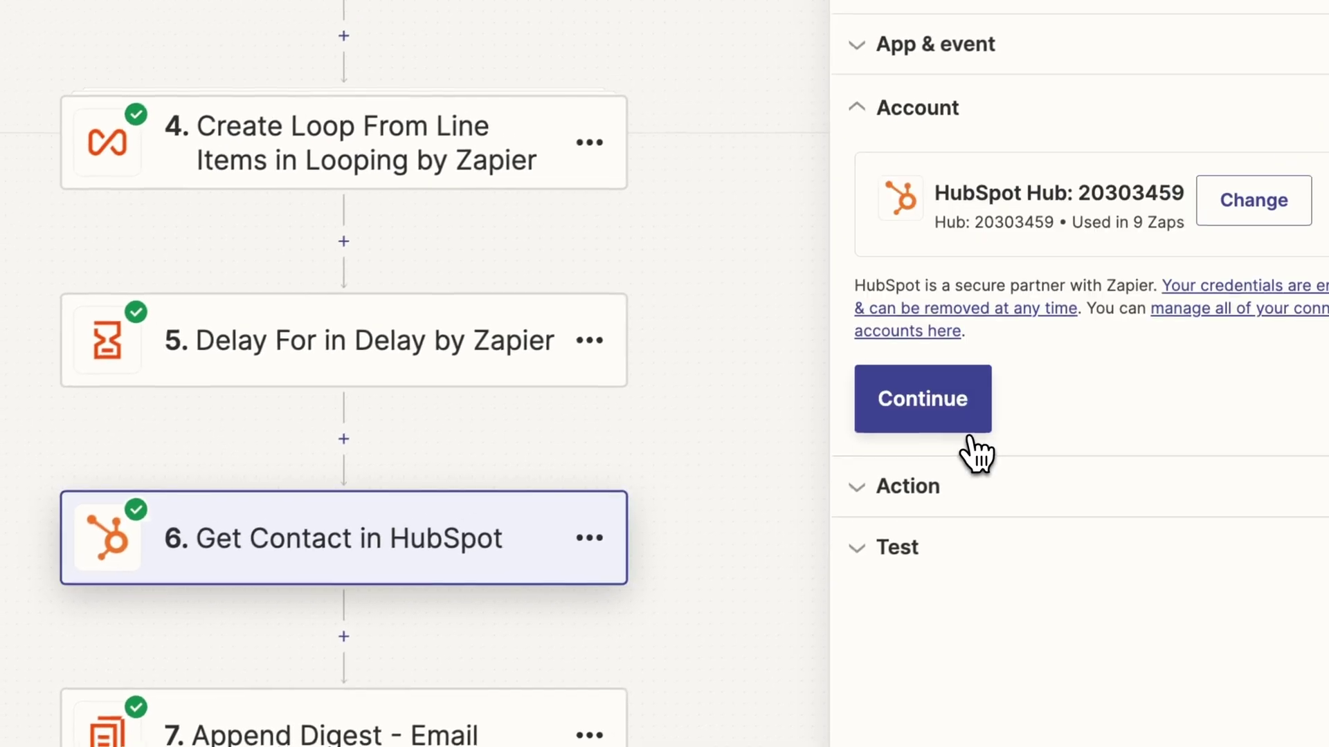
pyautogui.click(1110, 370)
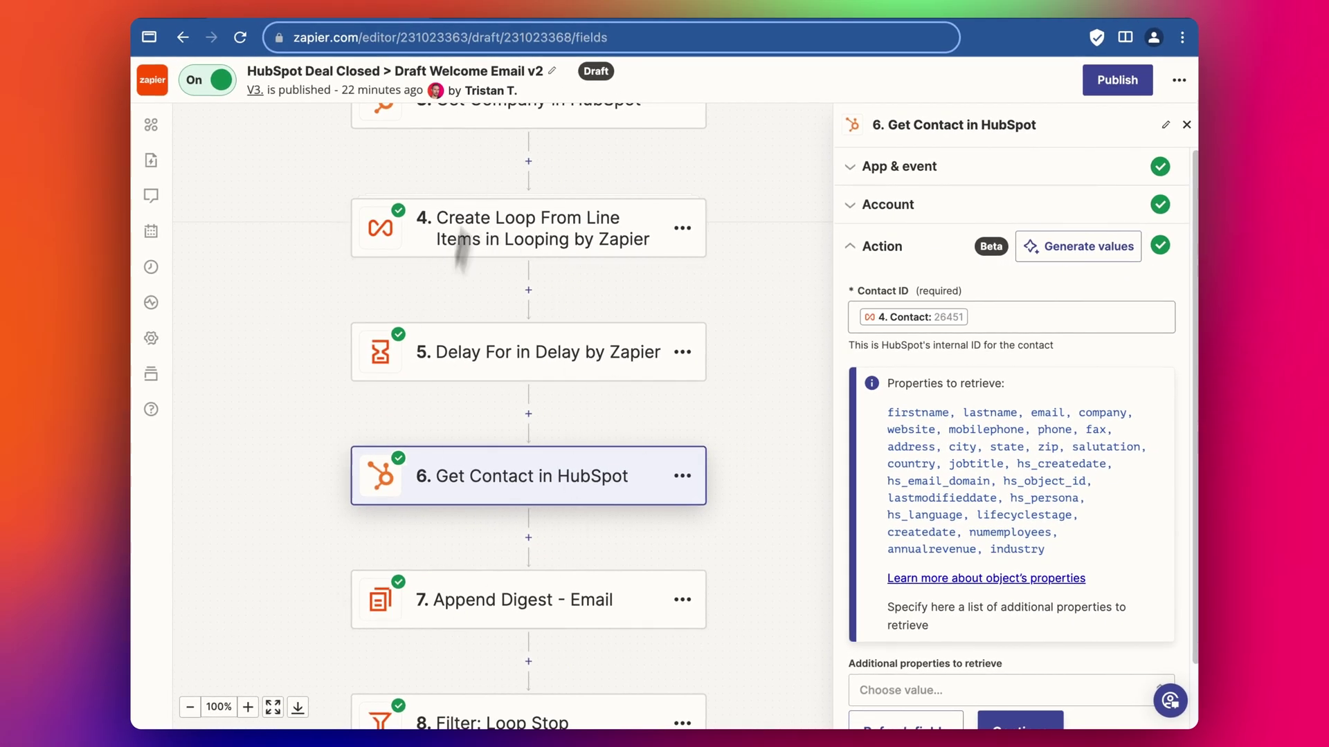
pyautogui.scroll(-2, 1011, 403)
pyautogui.click(1020, 655)
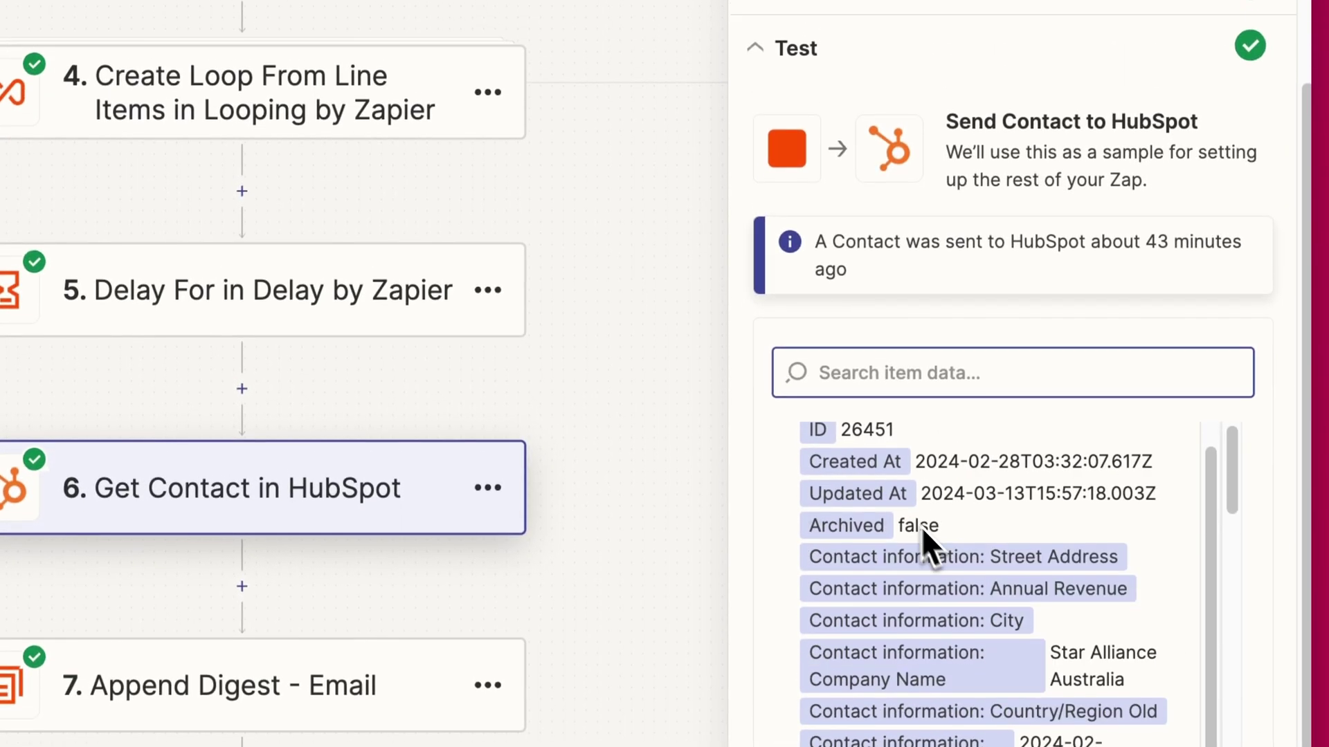
pyautogui.scroll(-3, 988, 409)
pyautogui.scroll(-3, 988, 547)
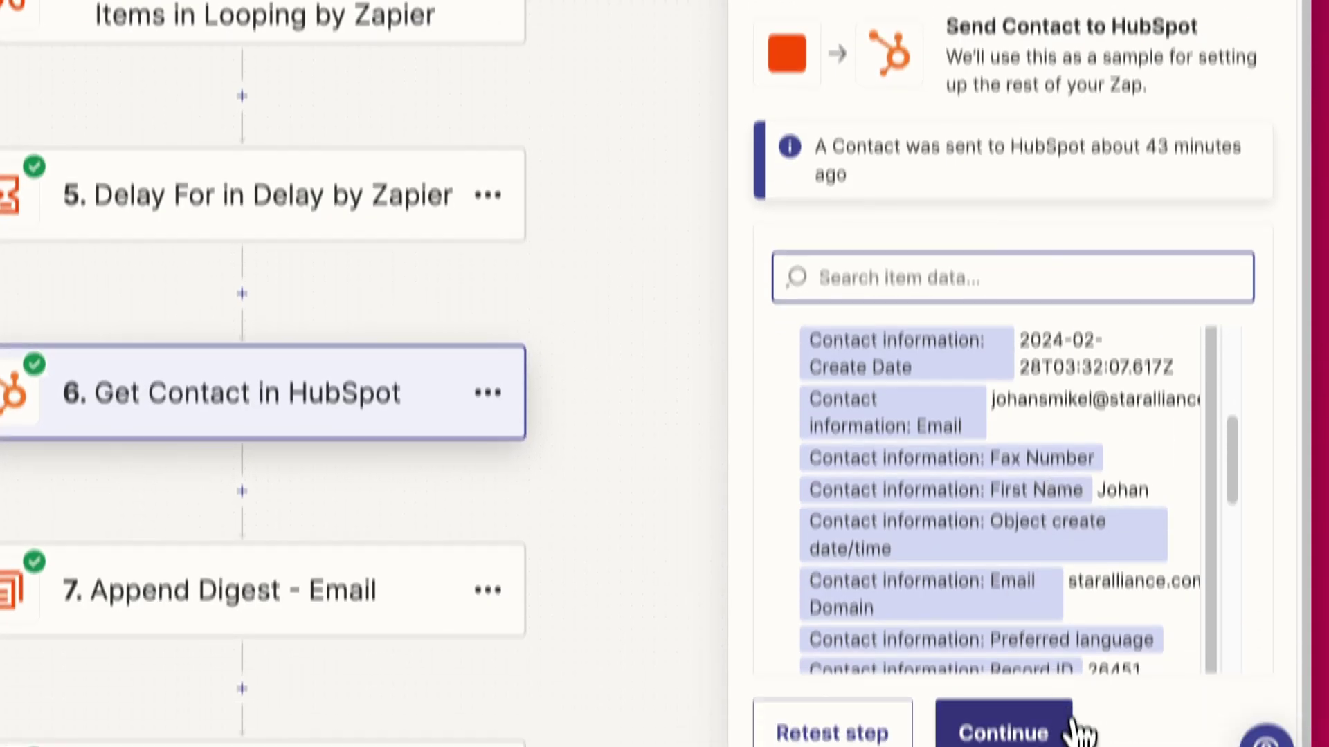
pyautogui.click(1075, 723)
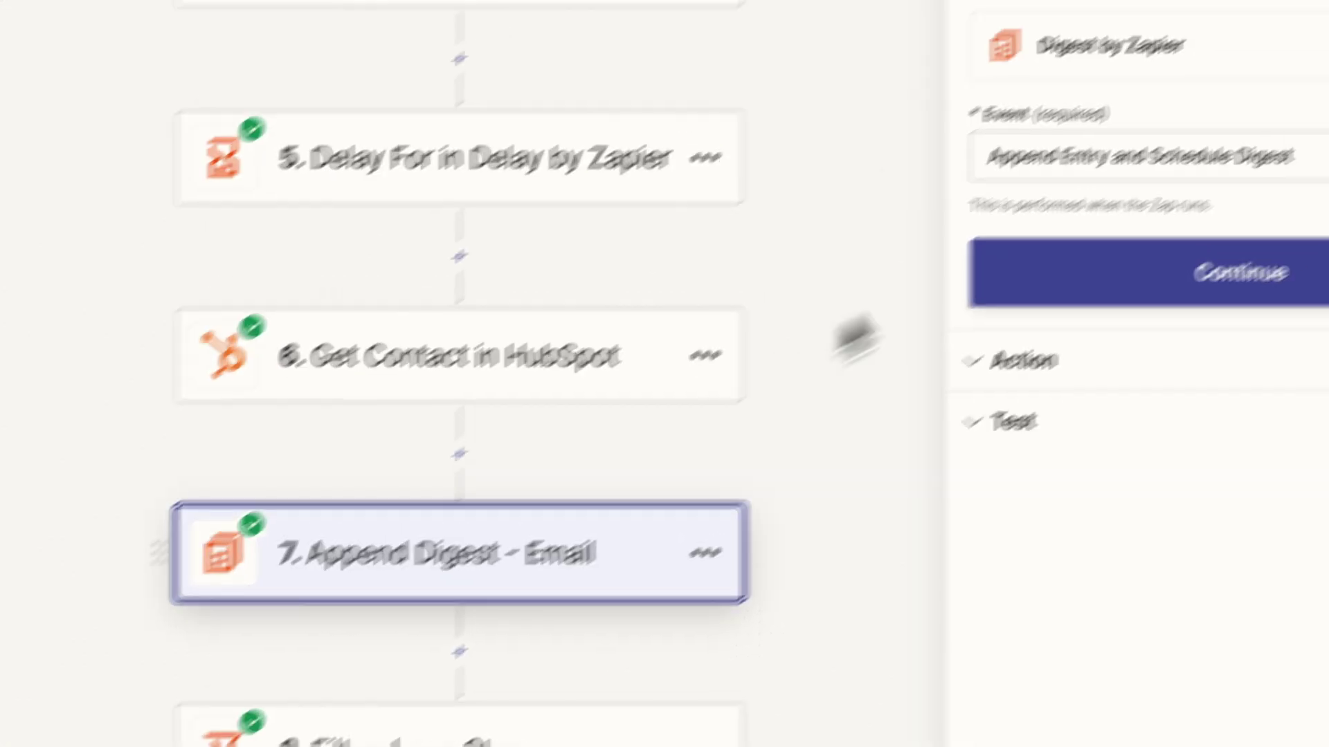
# Step: Show the Append Digest - Email step's action settings and examine its title, entry and frequency
pyautogui.click(1100, 374)
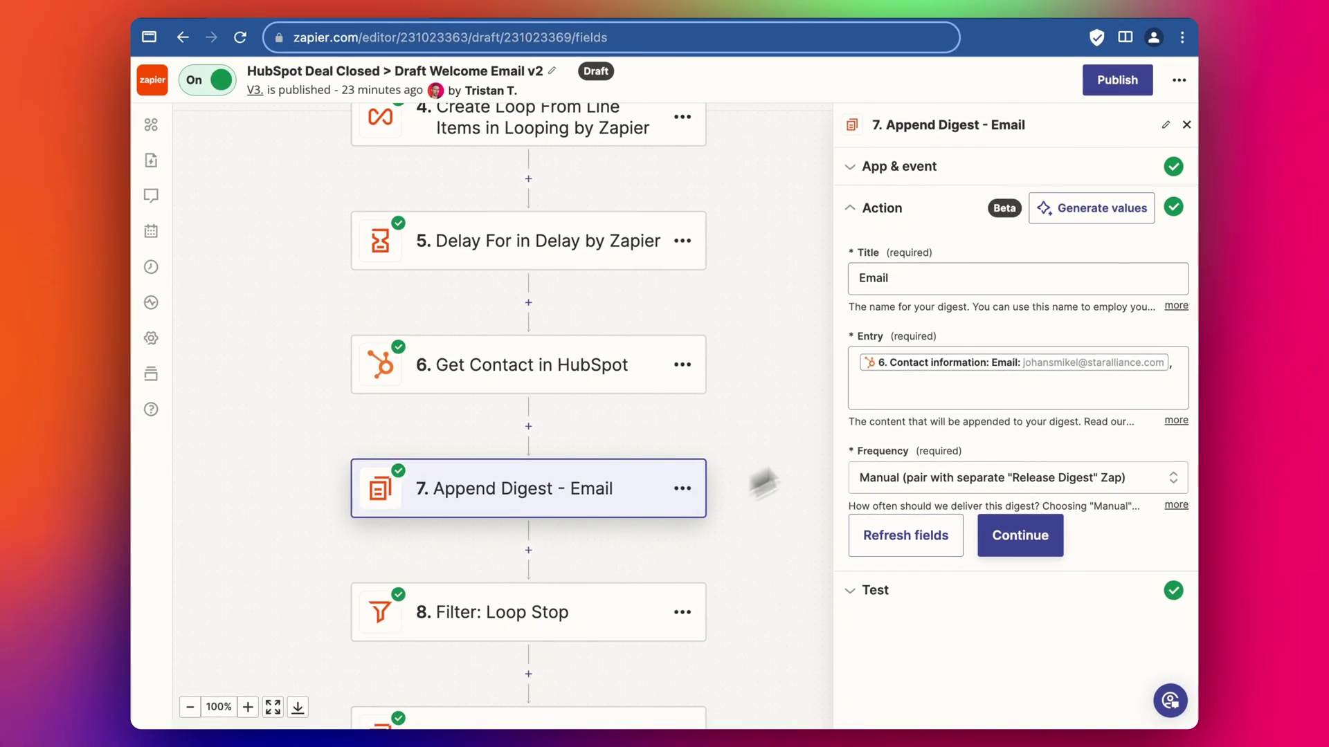
pyautogui.scroll(-2, 812, 439)
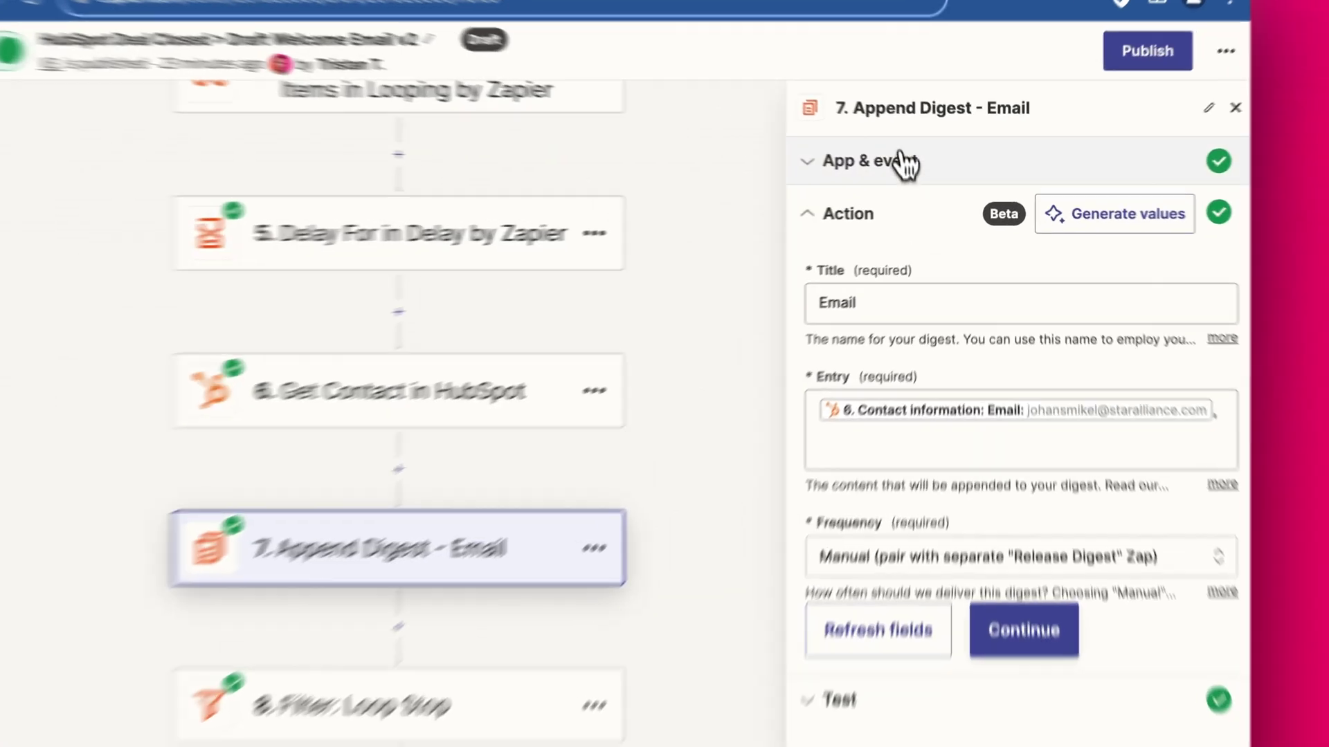
# Step: Review the Append Digest - Email step's app event, action settings and test results
pyautogui.click(903, 162)
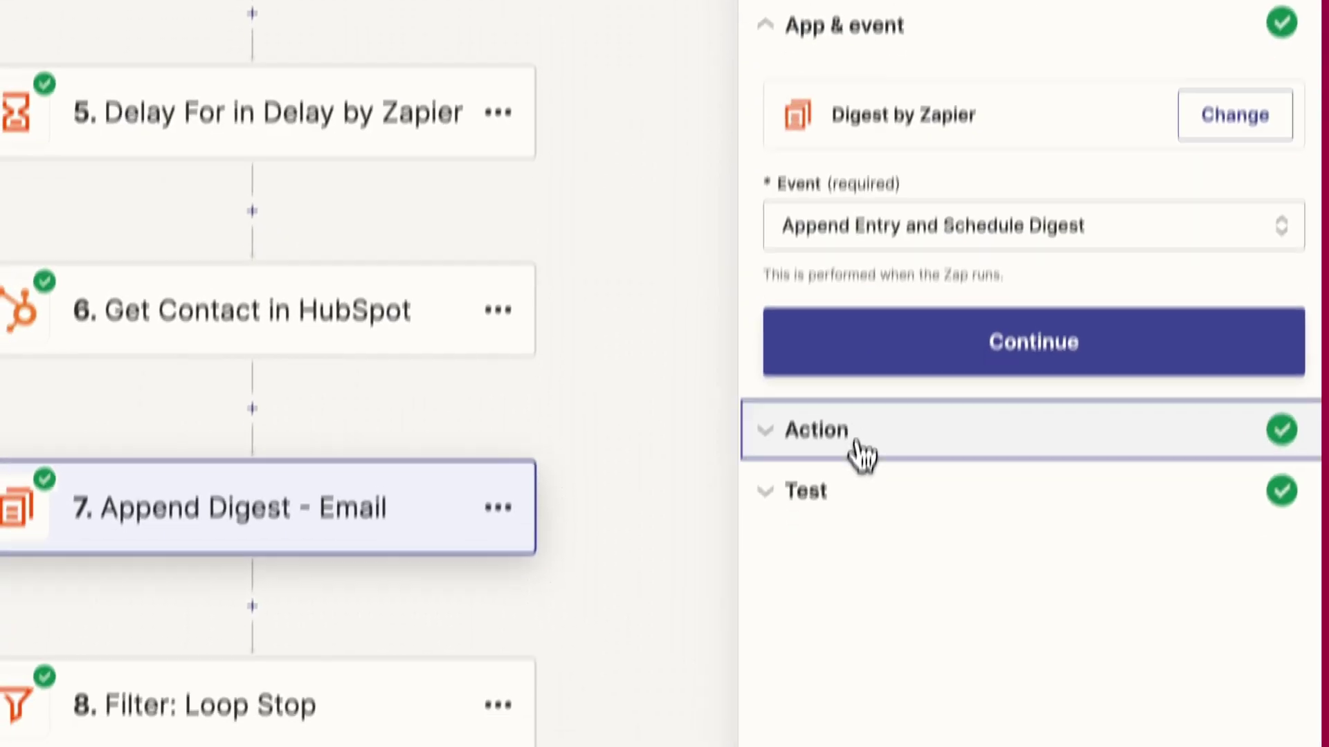
pyautogui.click(858, 443)
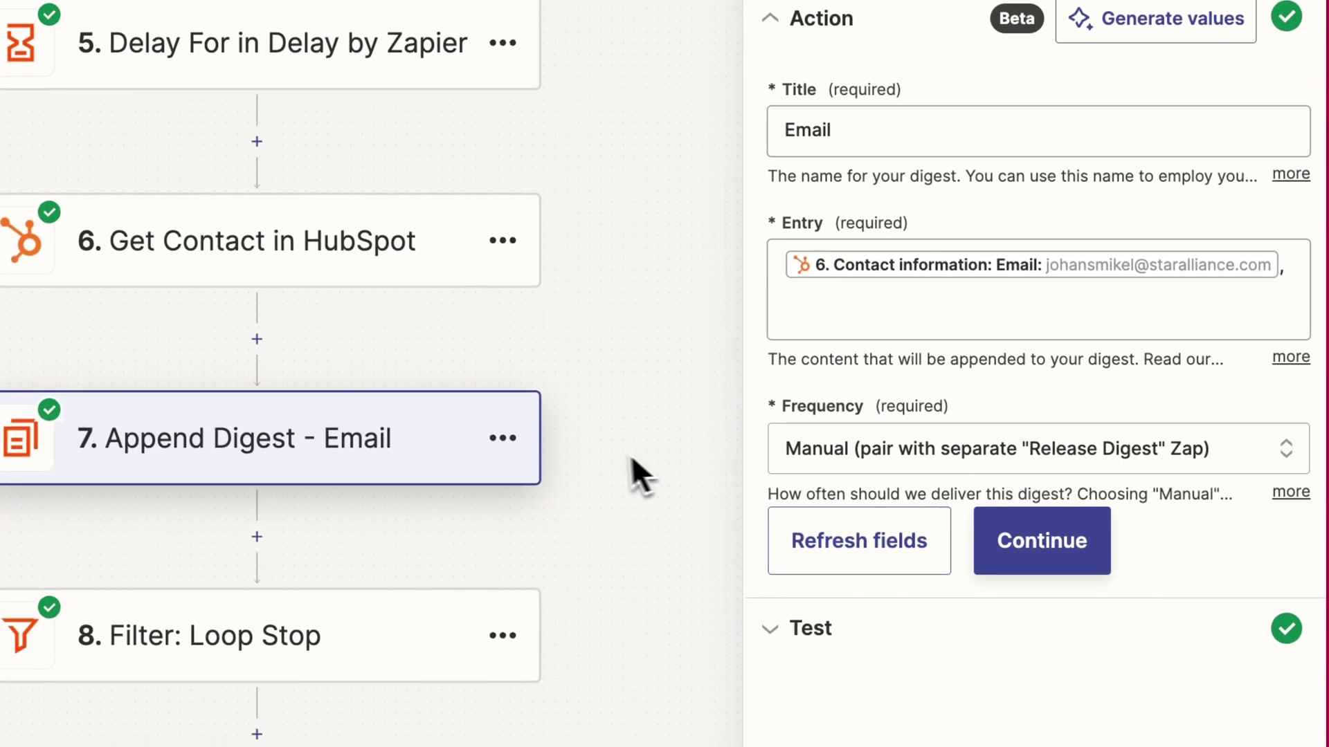
pyautogui.click(1079, 542)
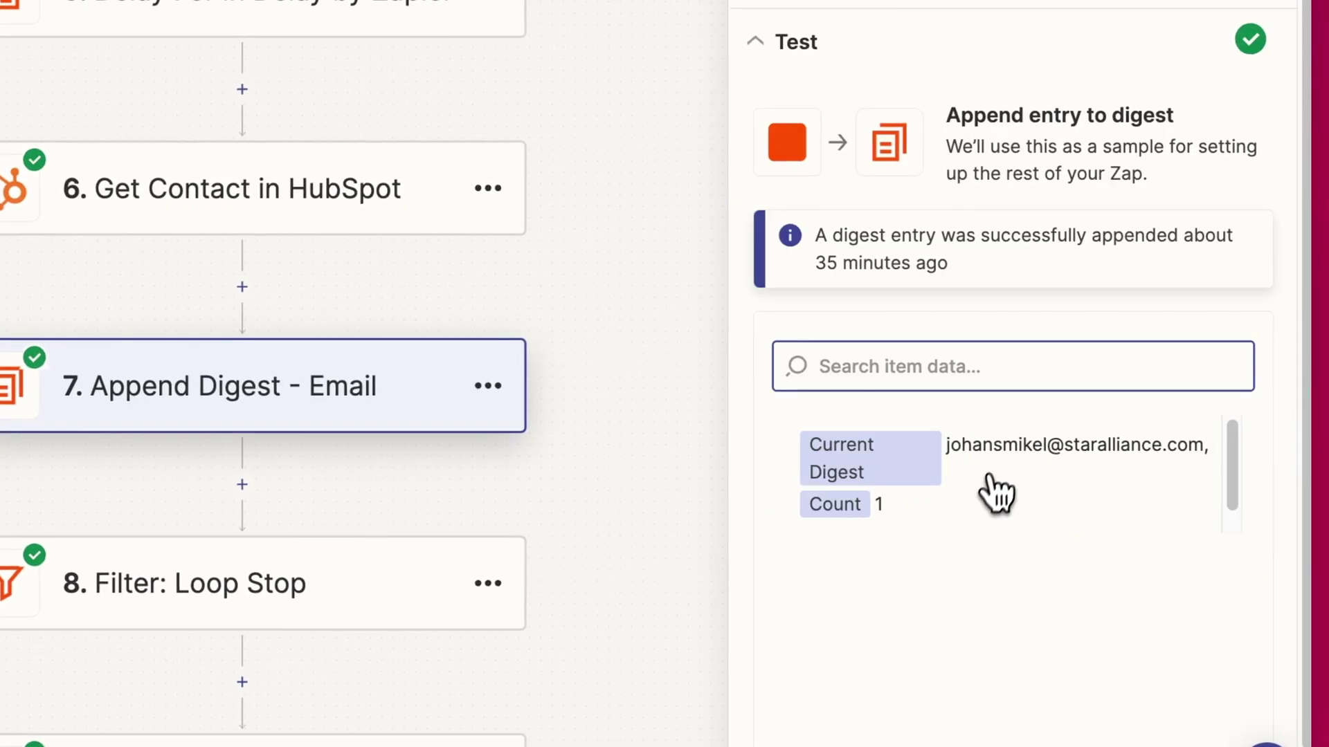
# Step: Show the Loop Stop filter's condition, list the loop step's fields available for it, and close the list
pyautogui.click(261, 580)
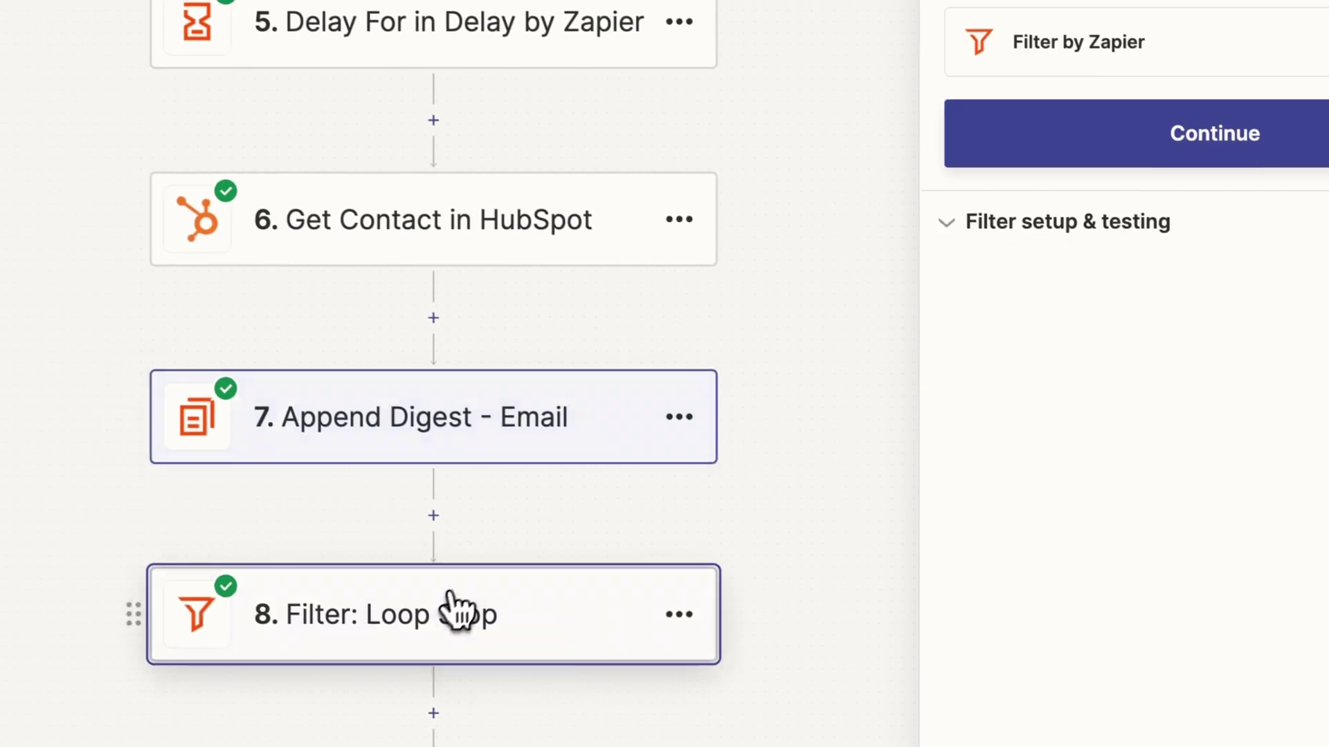
pyautogui.scroll(-1, 475, 572)
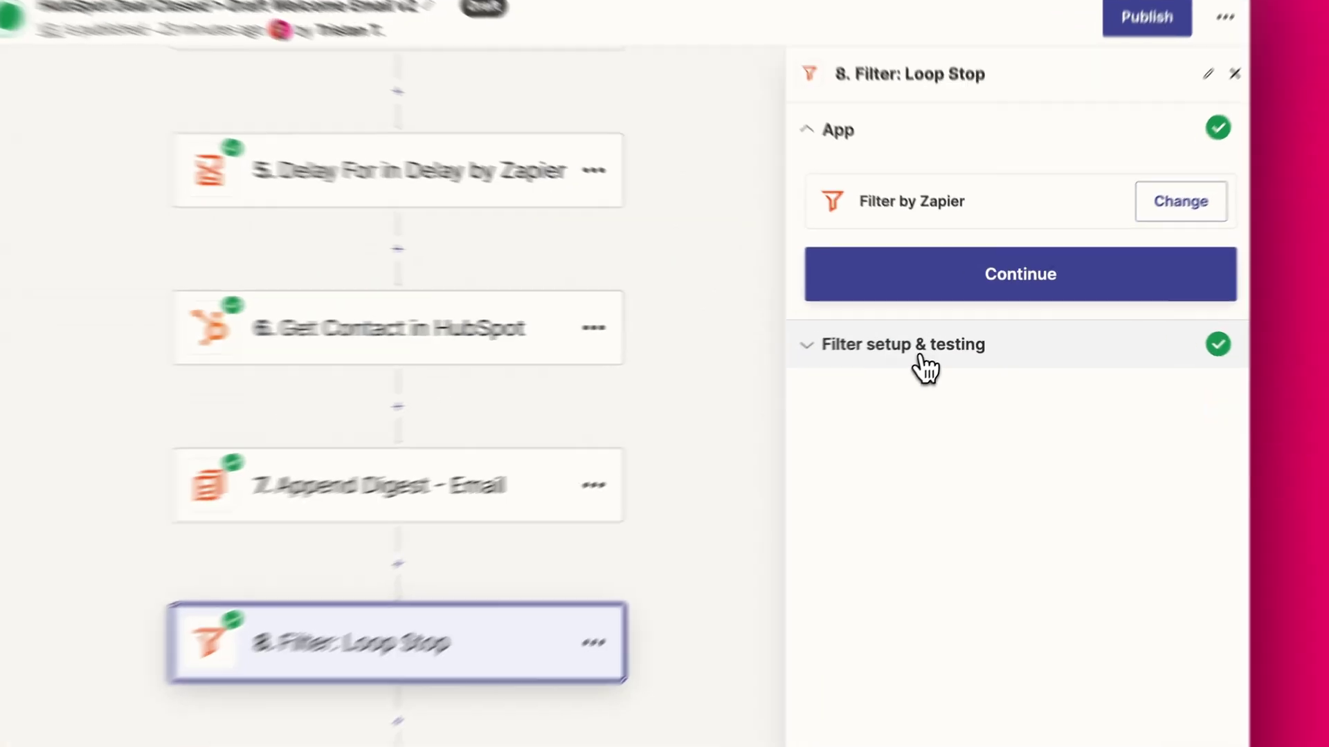
pyautogui.click(942, 355)
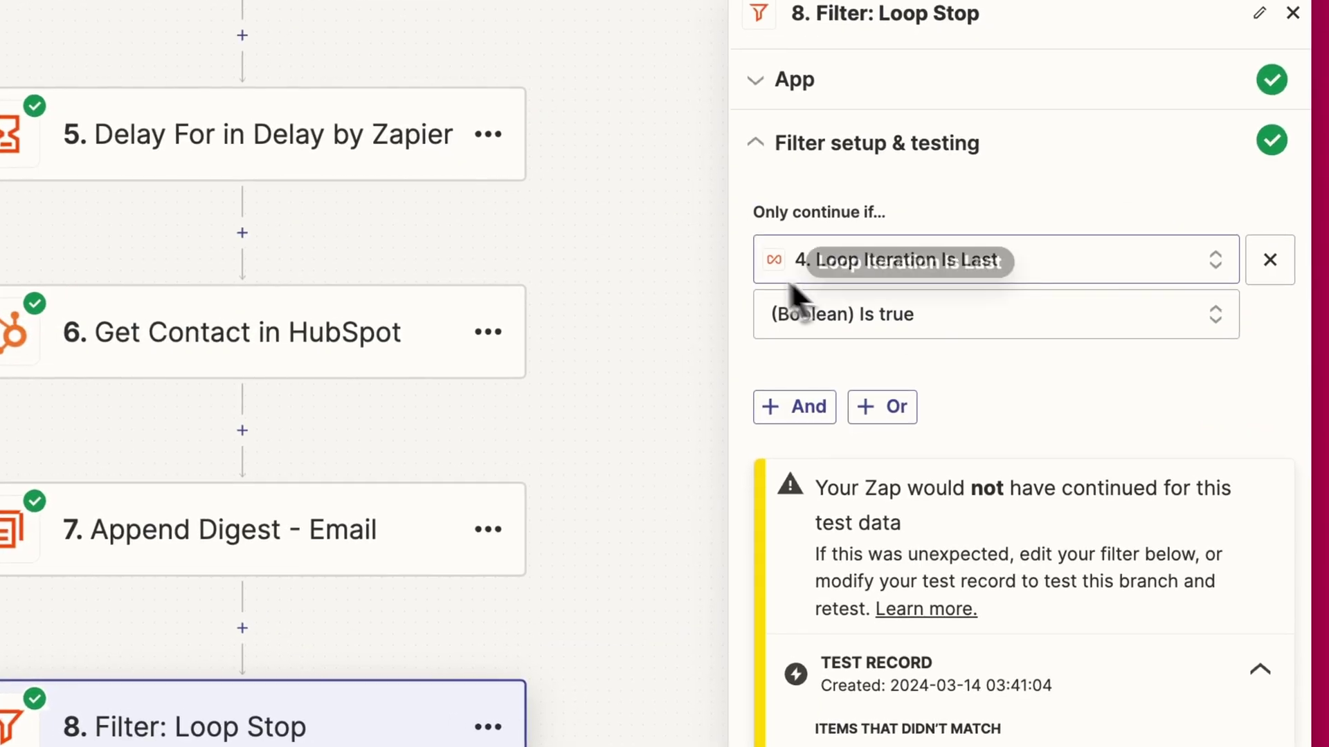
pyautogui.click(1003, 249)
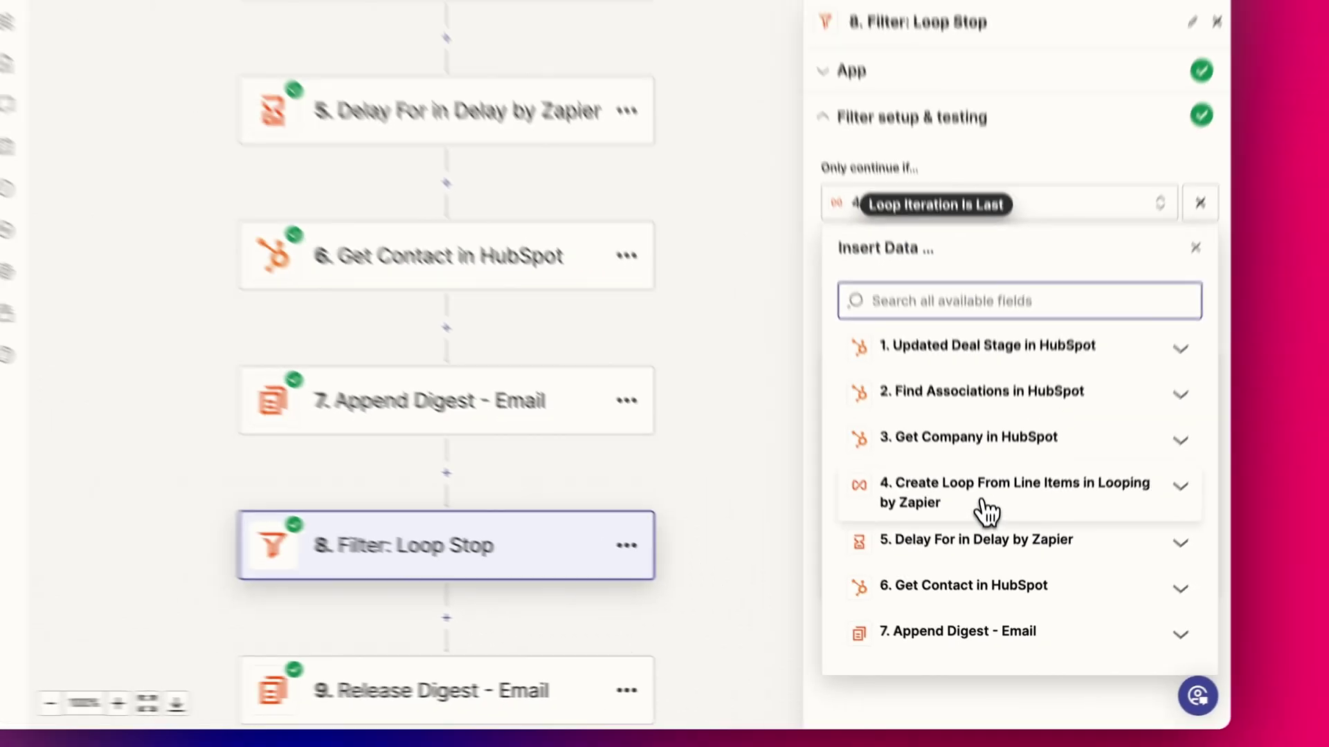
pyautogui.click(975, 476)
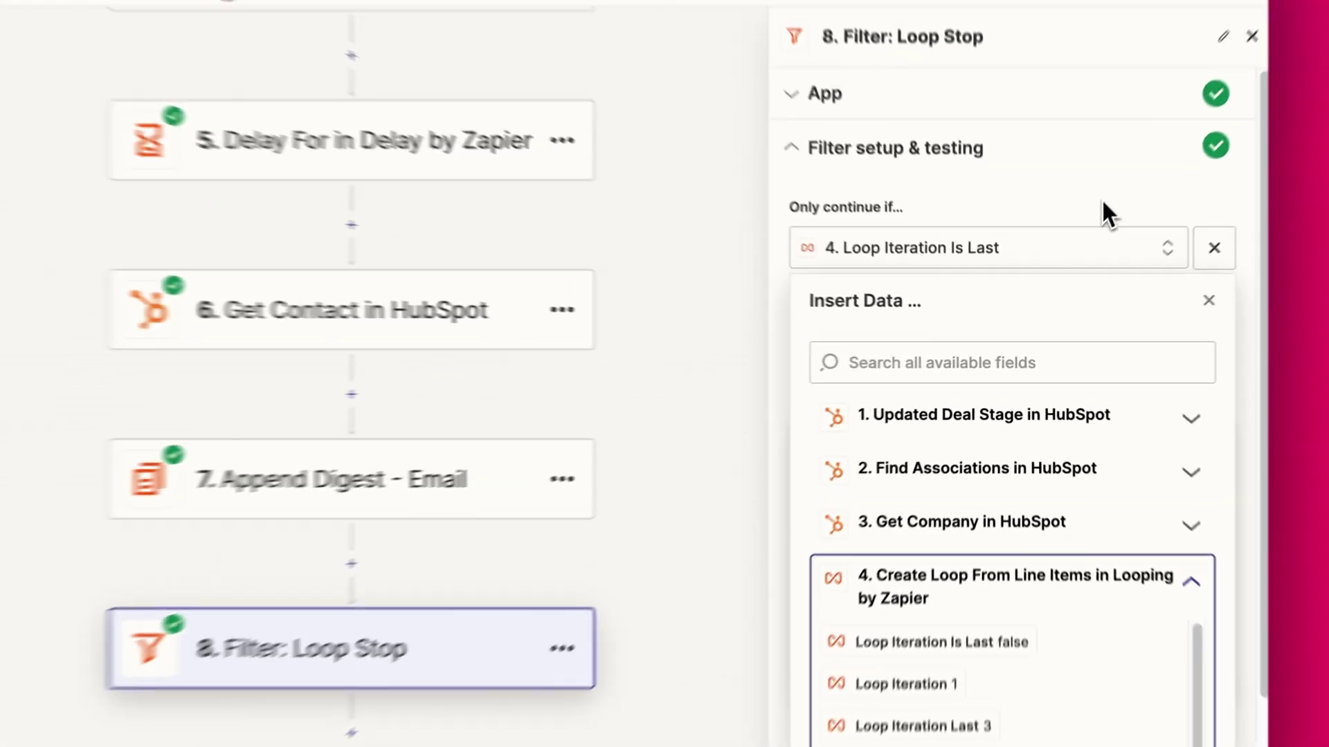
pyautogui.click(1103, 202)
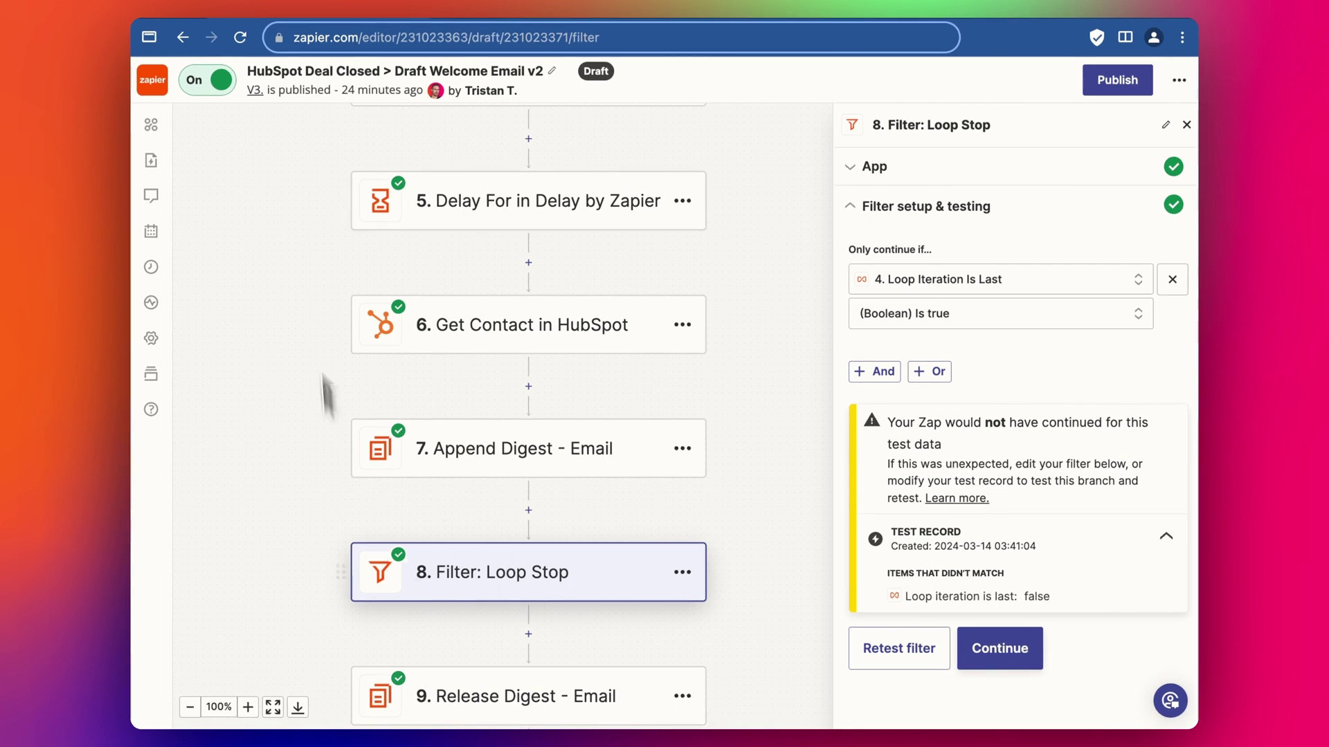
# Step: Examine the order of the steps from the loop through the Loop Stop filter to Release Digest - Email
pyautogui.scroll(2, 473, 196)
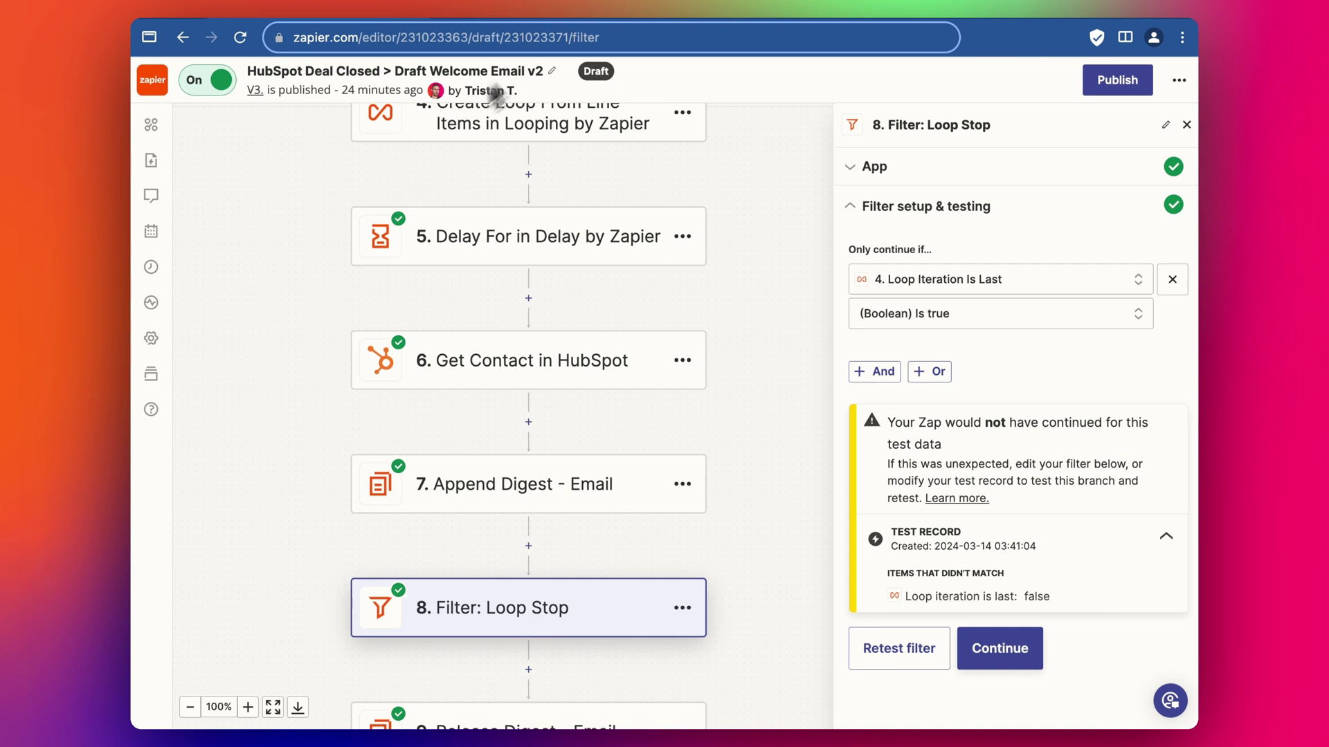
pyautogui.scroll(-1, 524, 604)
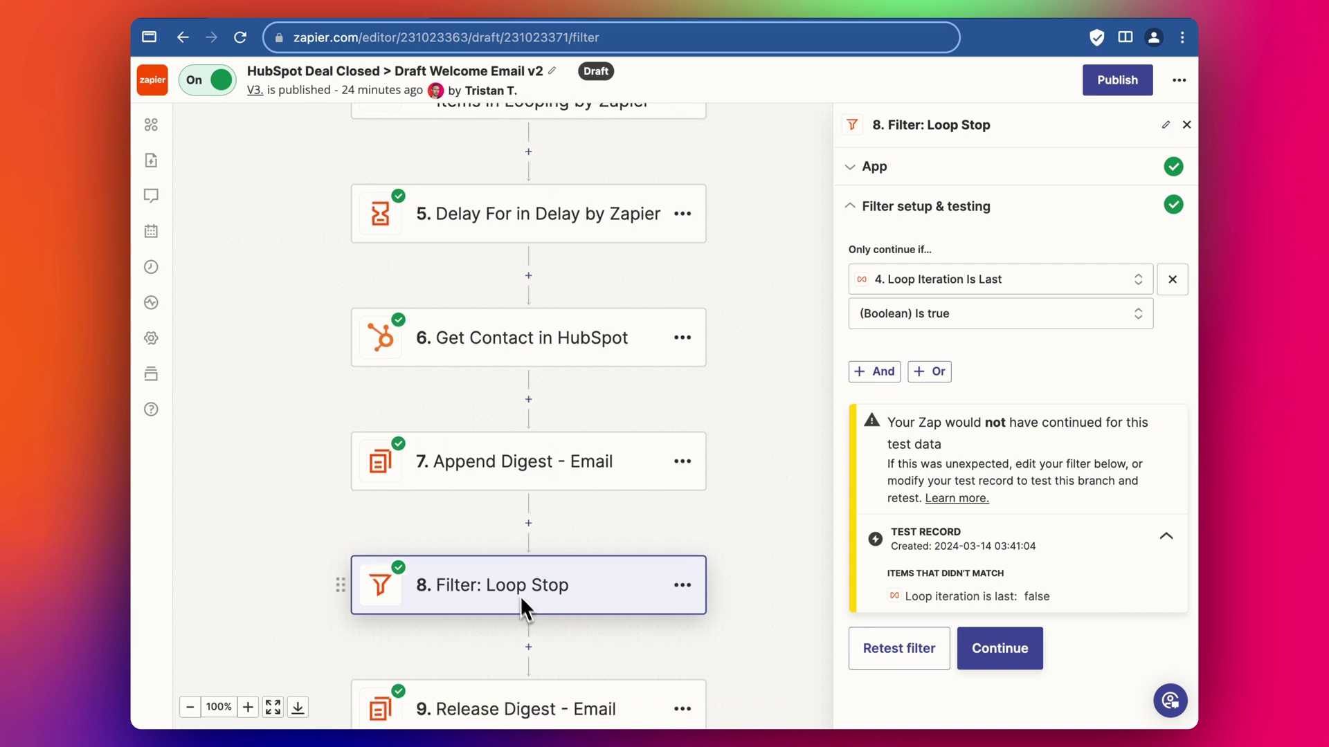
pyautogui.scroll(-2, 521, 595)
pyautogui.scroll(-3, 529, 589)
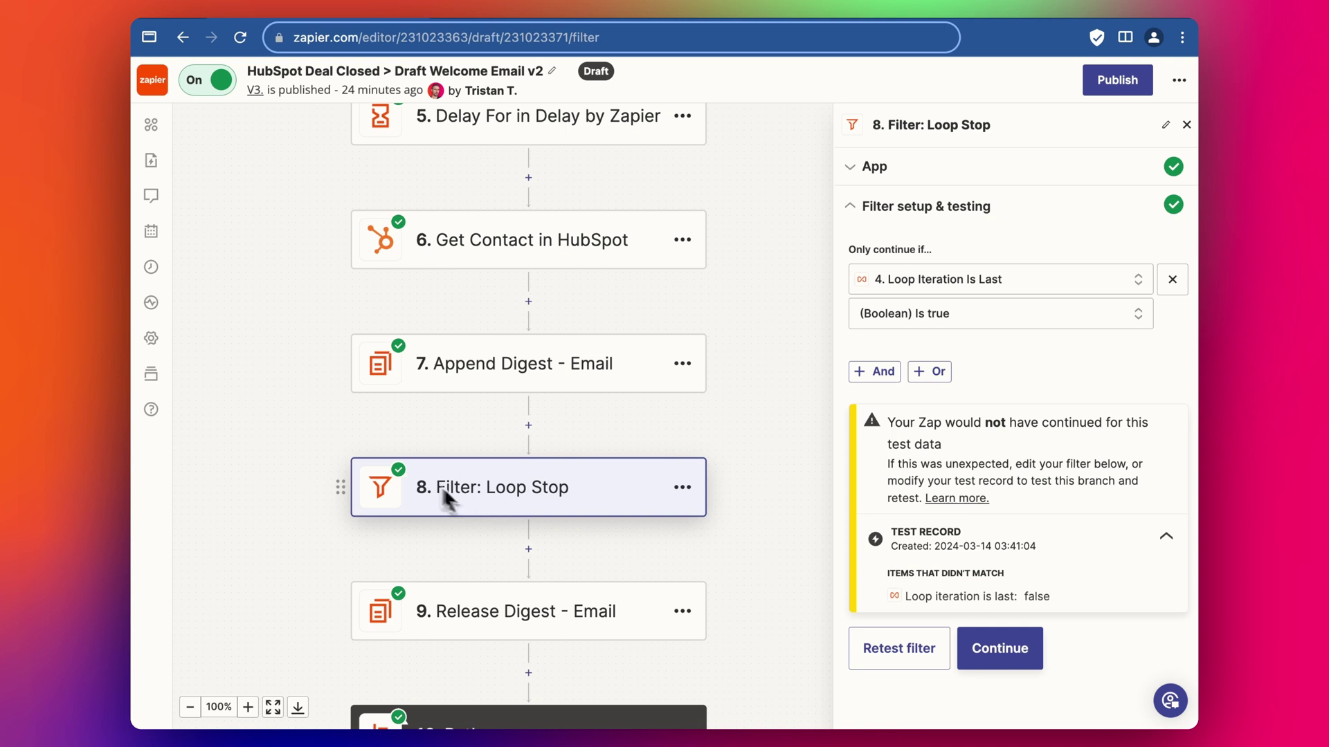
pyautogui.scroll(-1, 546, 552)
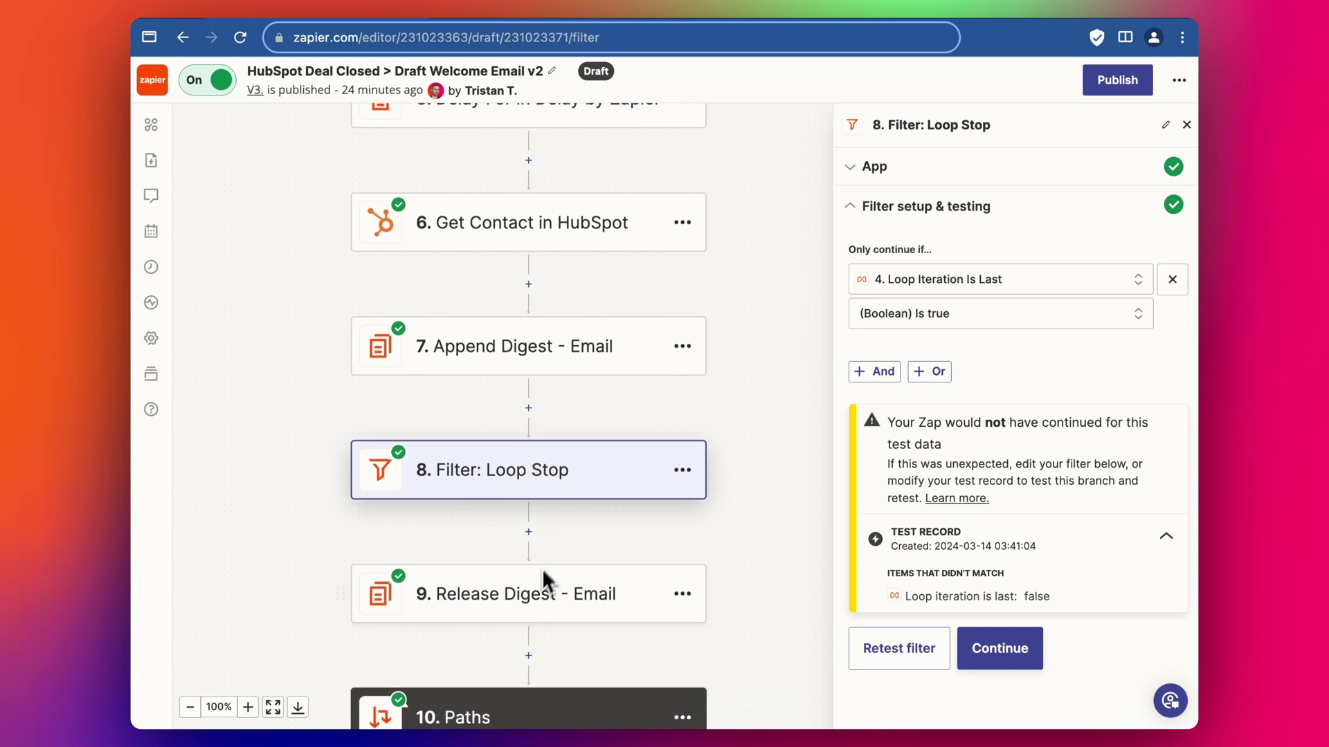
pyautogui.scroll(-1, 519, 605)
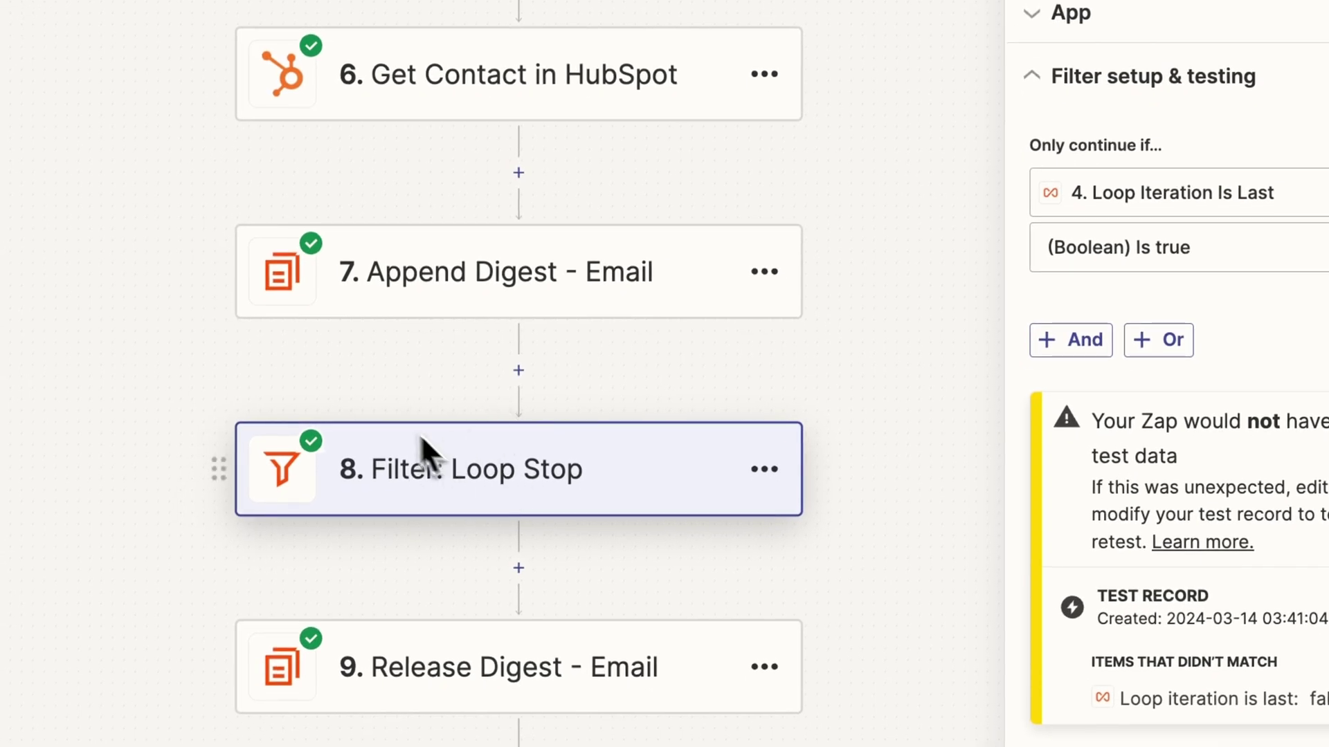
pyautogui.scroll(3, 391, 24)
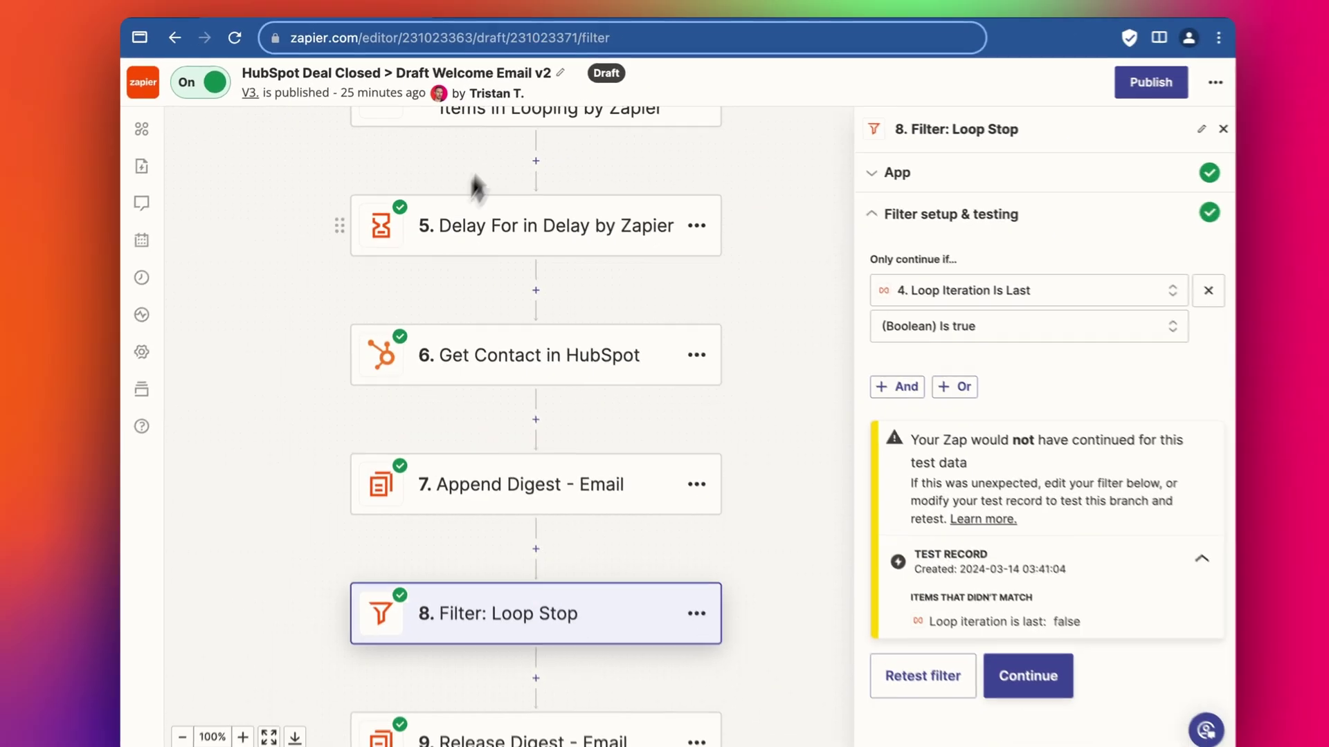
pyautogui.scroll(-1, 524, 498)
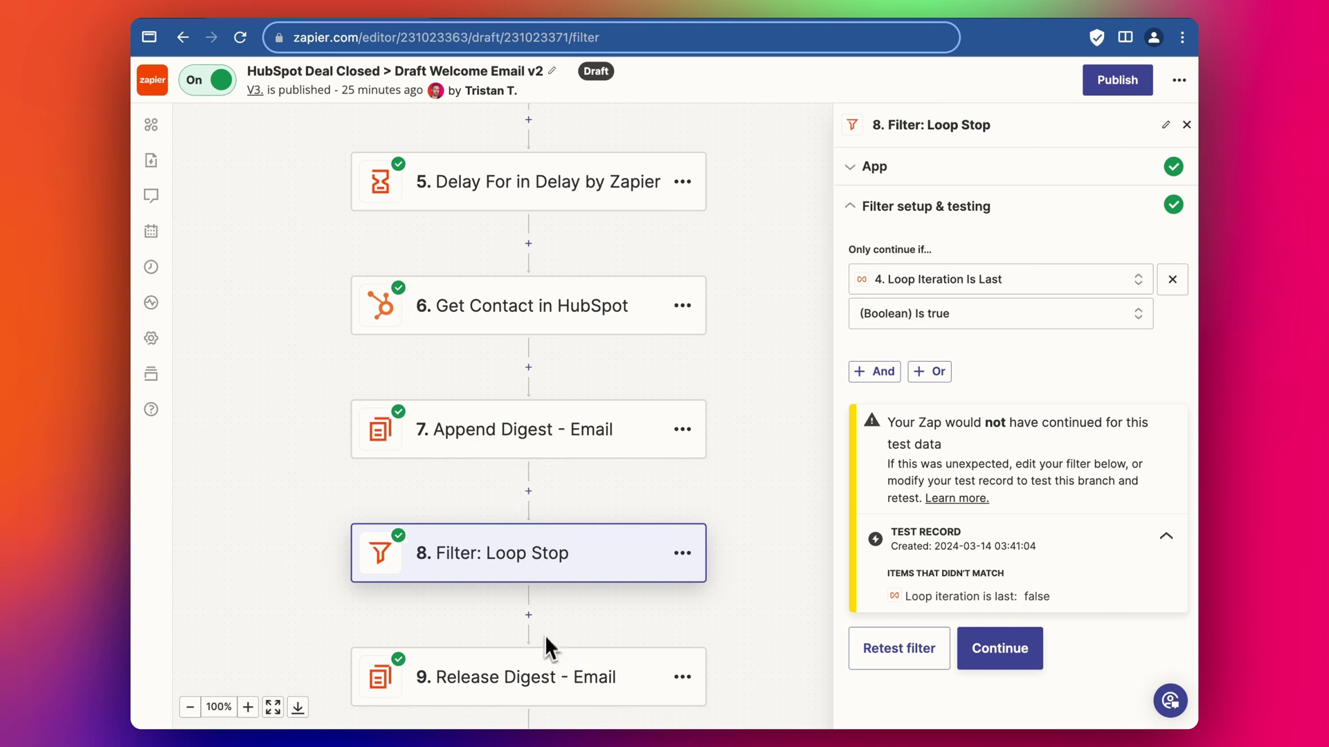
pyautogui.scroll(-1, 683, 625)
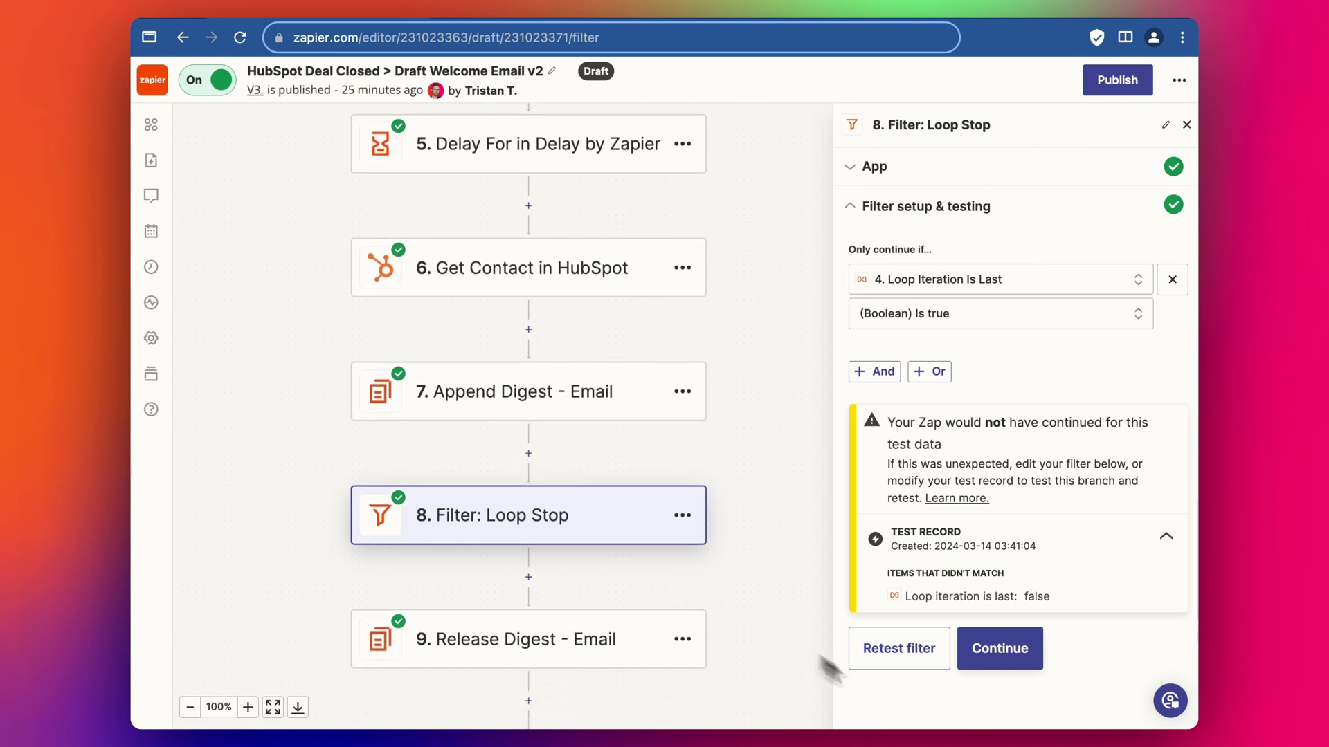
# Step: Review the Release Digest - Email step's event, selected digest and test results, and continue to the Paths step
pyautogui.click(1018, 654)
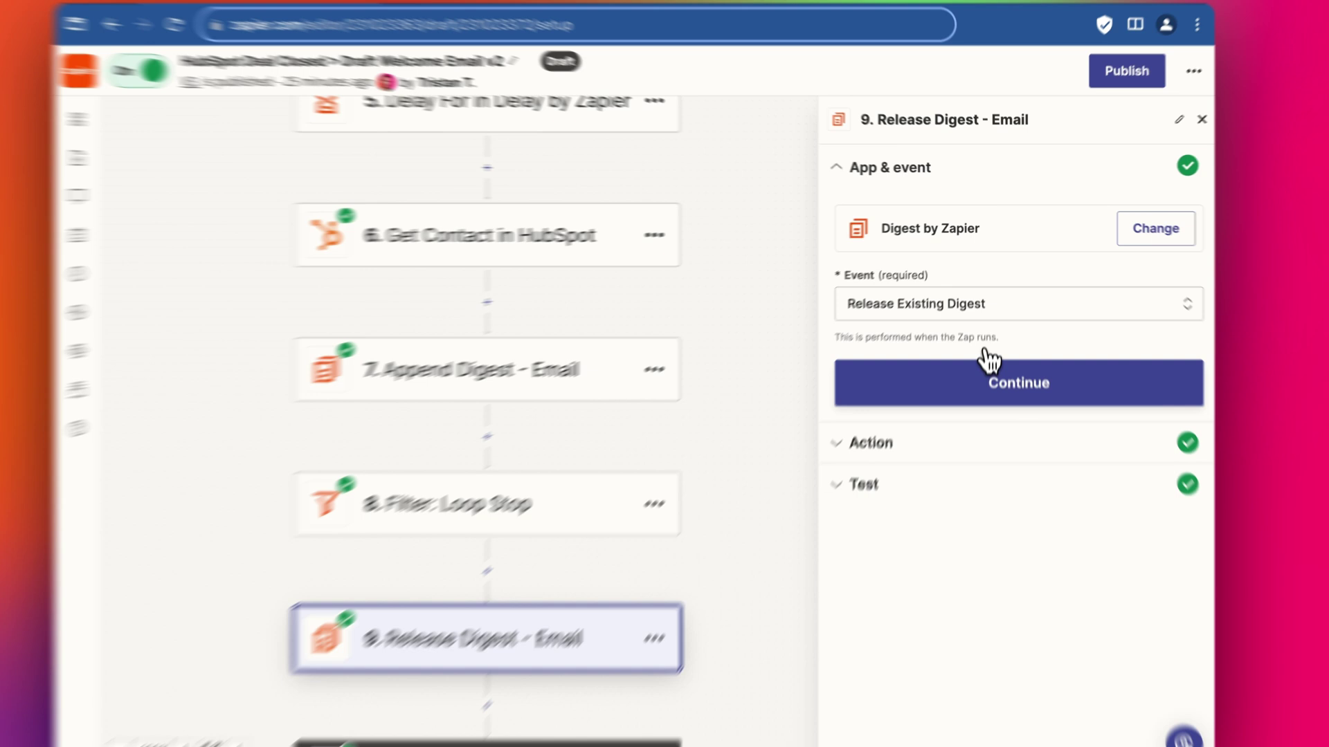
pyautogui.click(969, 364)
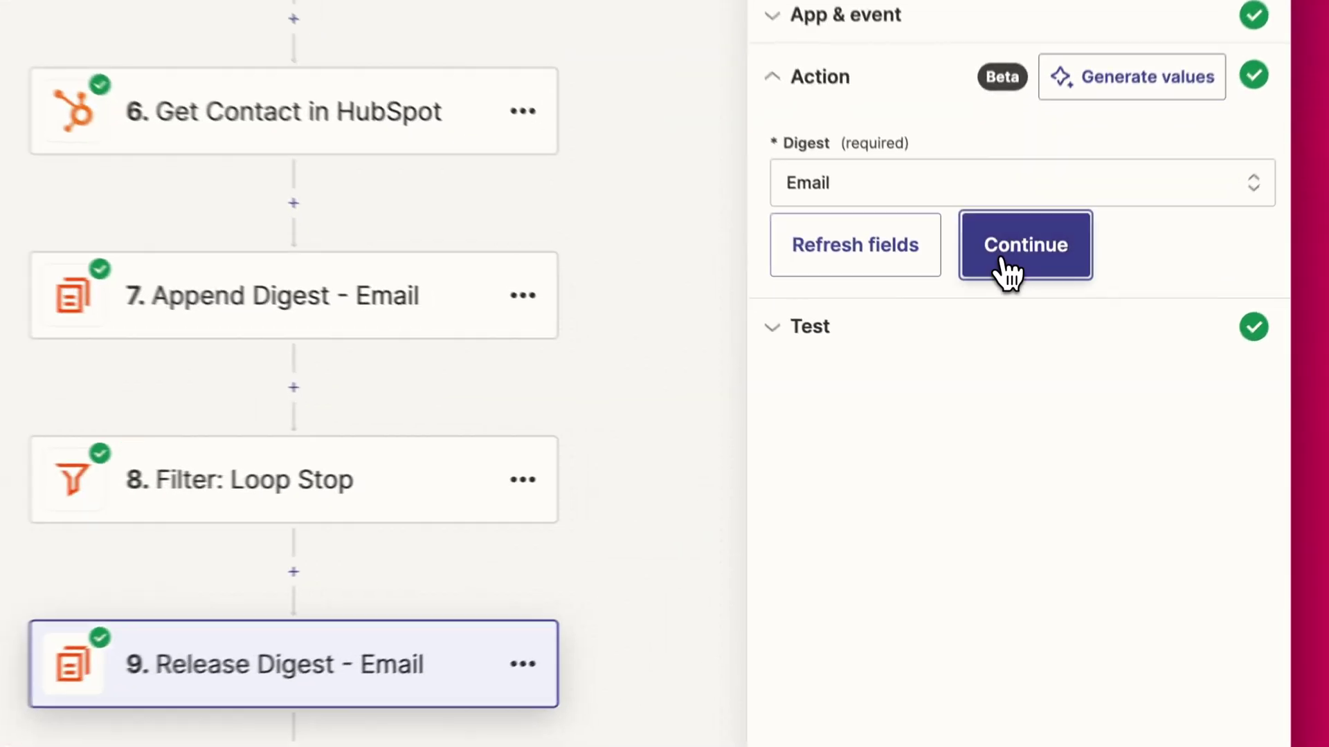
pyautogui.click(1011, 335)
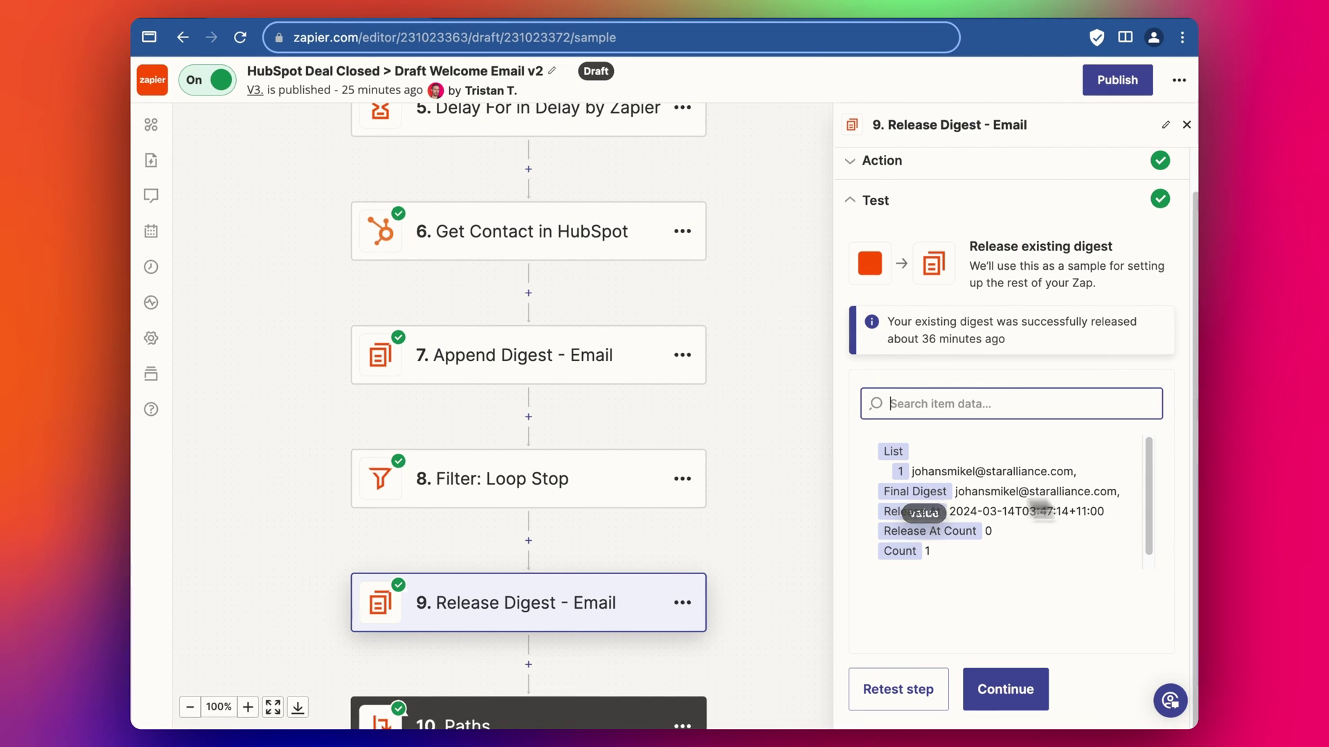
pyautogui.click(1005, 689)
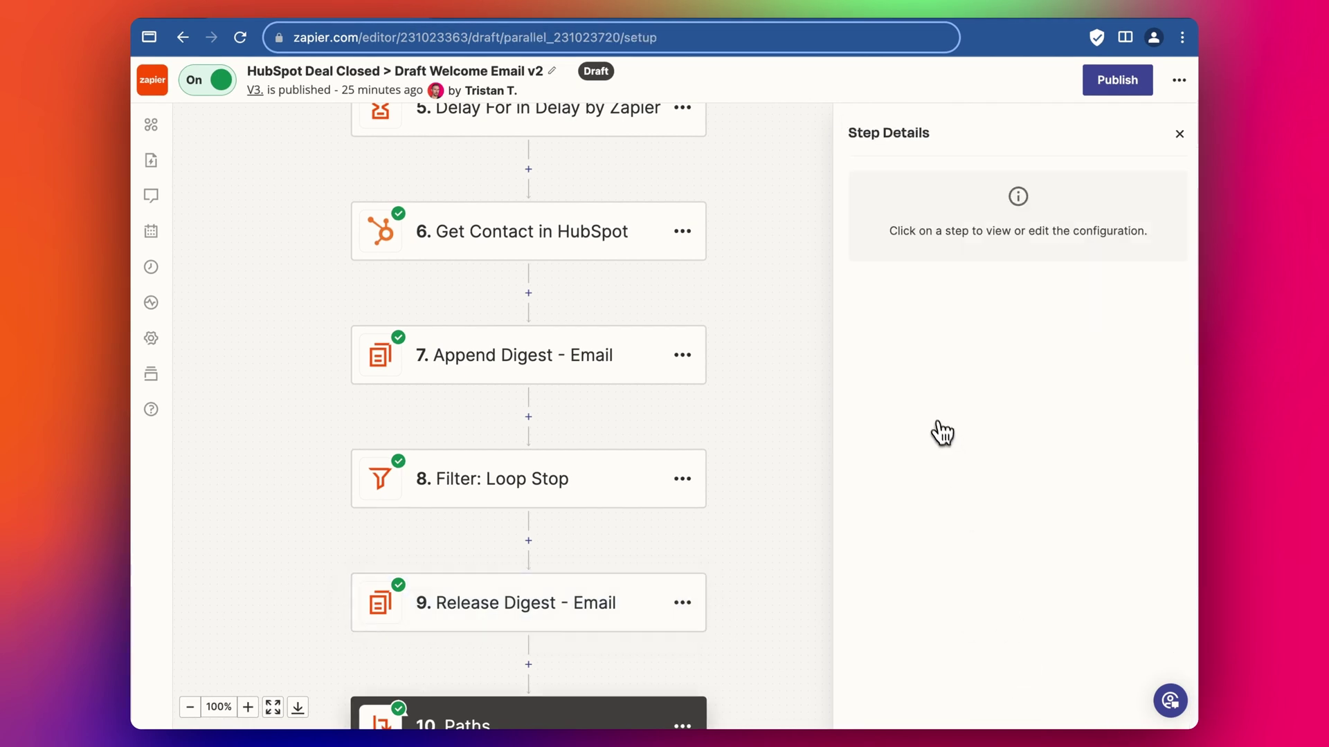
# Step: Bring the Paths branches into view without the step details and show the Multiple Contacts path's rule setup
pyautogui.scroll(-5, 766, 344)
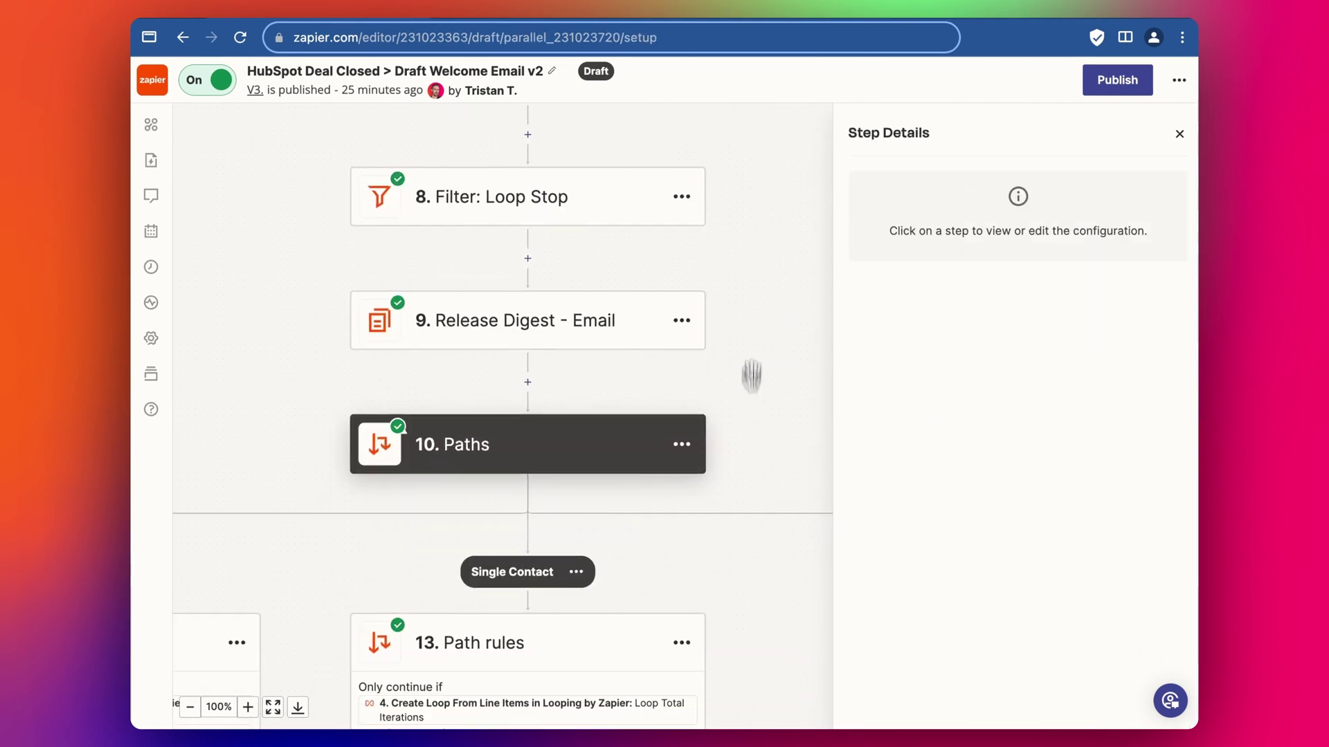
pyautogui.moveTo(605, 415); pyautogui.dragTo(777, 320)
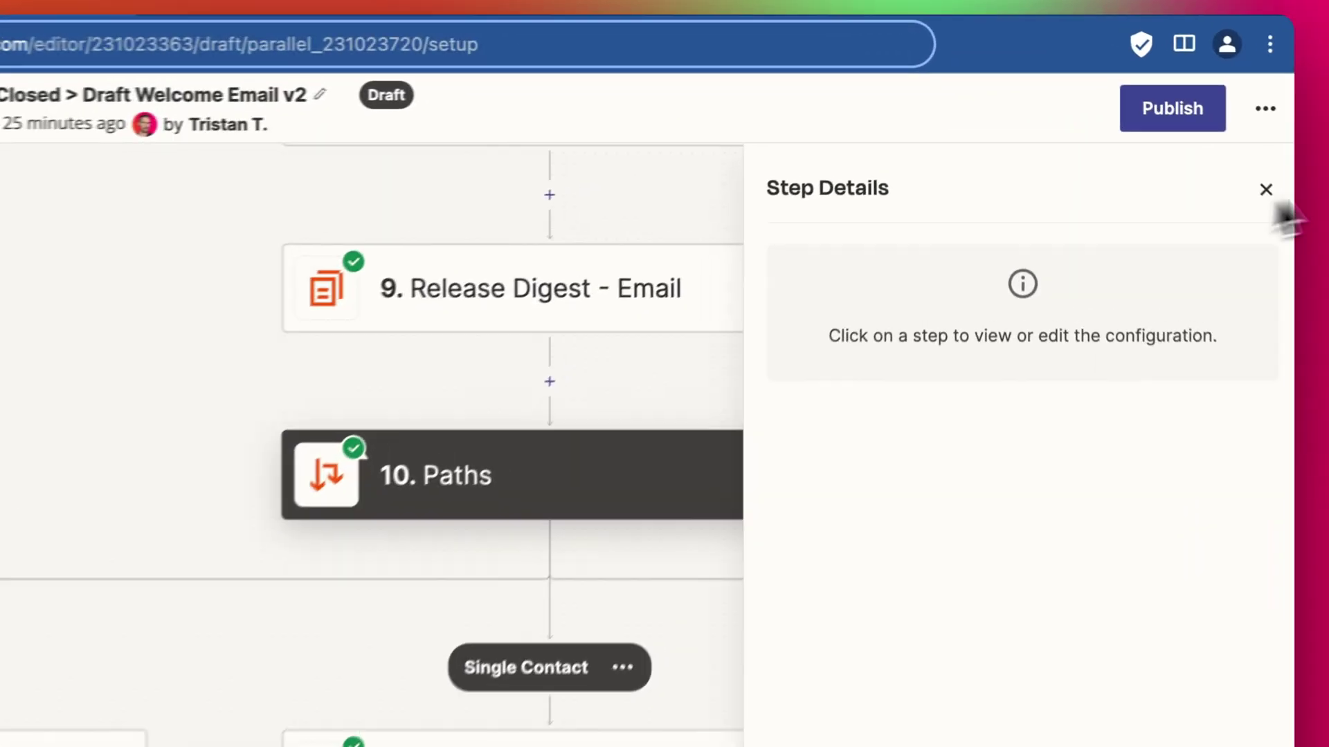
pyautogui.click(1266, 189)
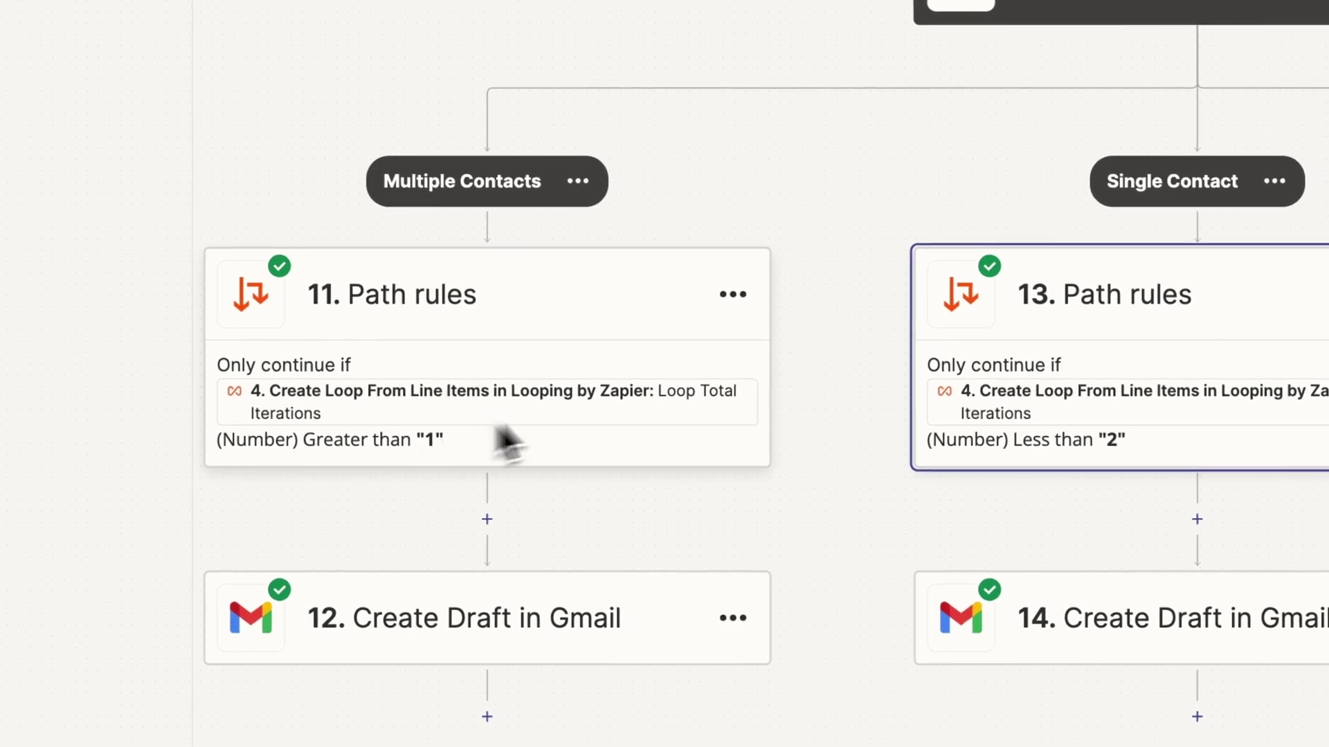
pyautogui.click(665, 397)
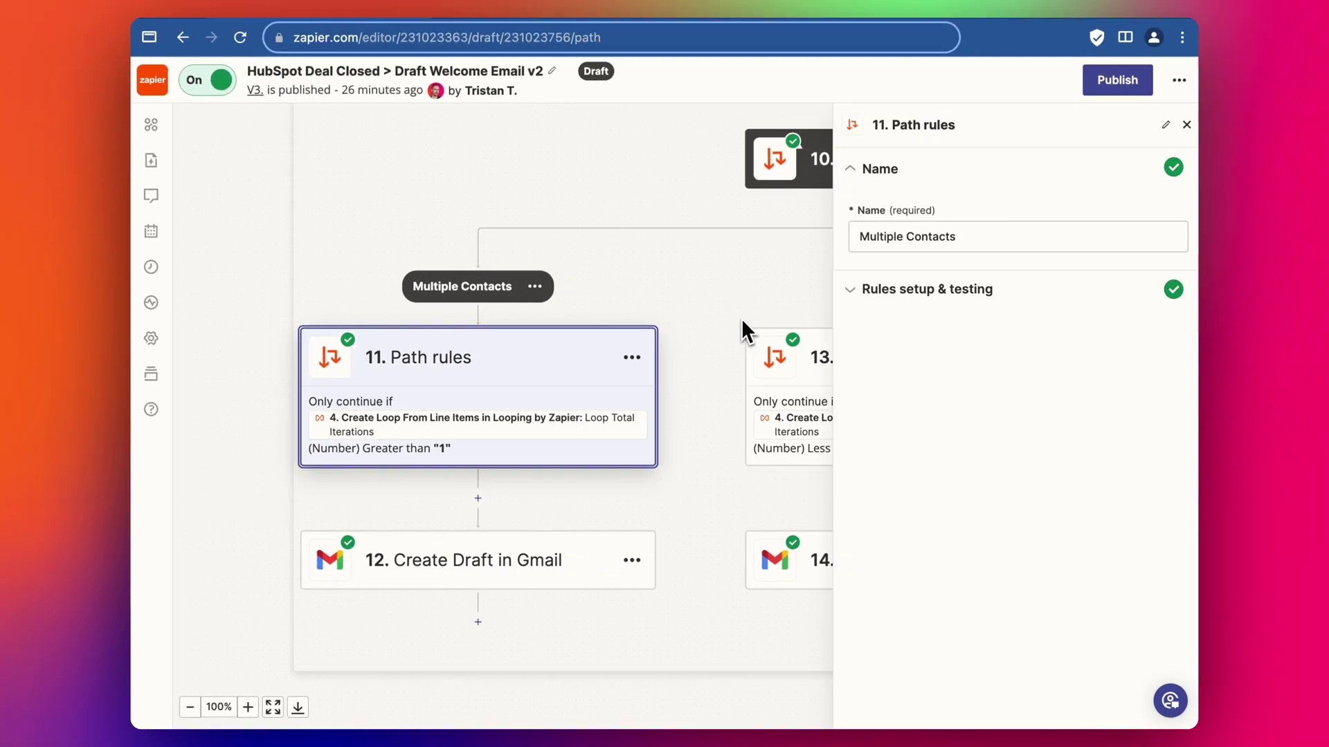
pyautogui.click(911, 291)
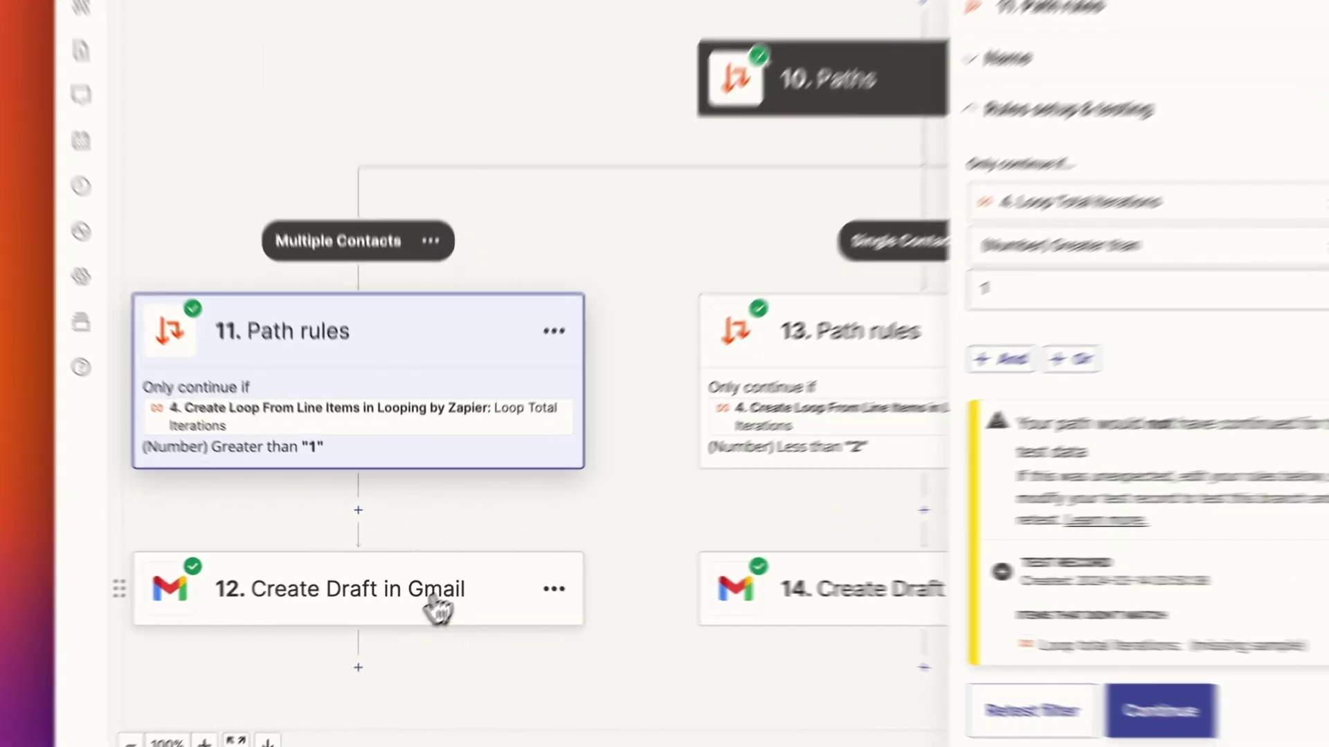
# Step: Show the action settings of the Multiple Contacts path's Create Draft in Gmail step and examine the Subject's text and company name mapping
pyautogui.click(415, 587)
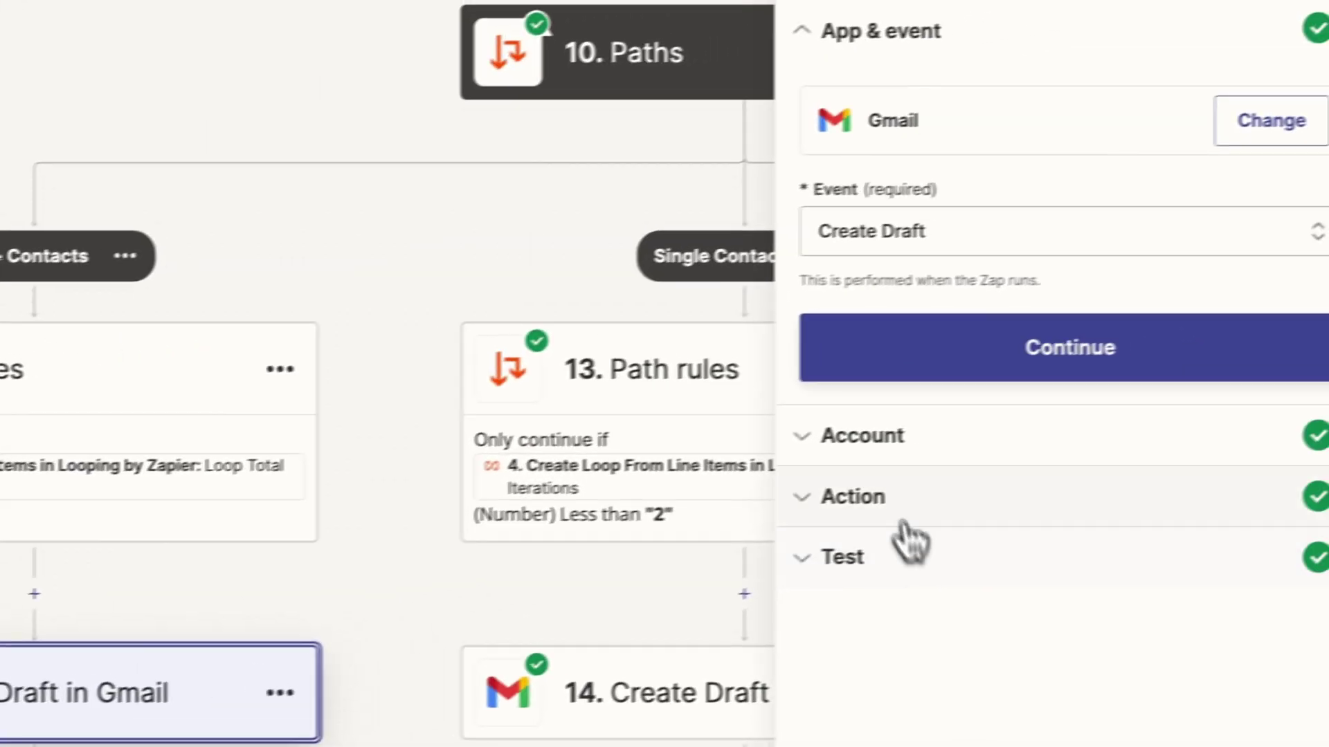
pyautogui.click(903, 523)
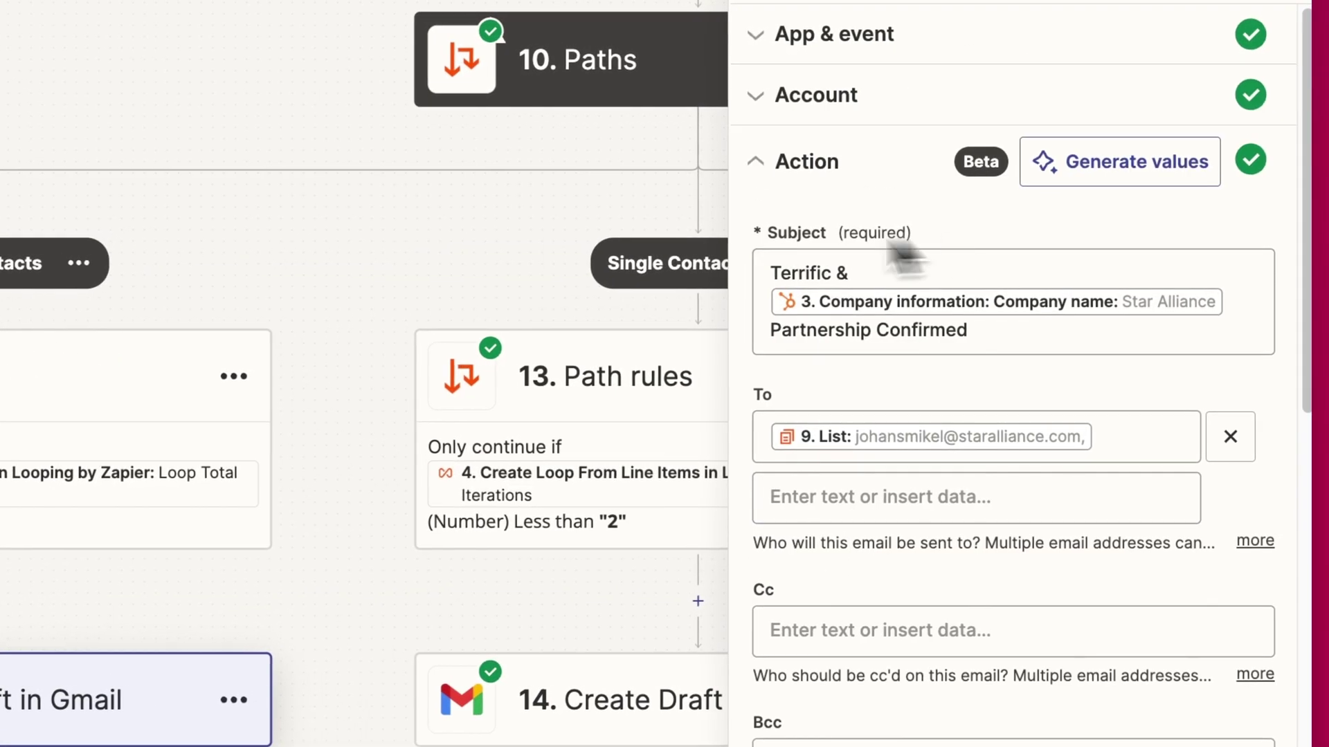
pyautogui.moveTo(771, 274); pyautogui.dragTo(864, 277)
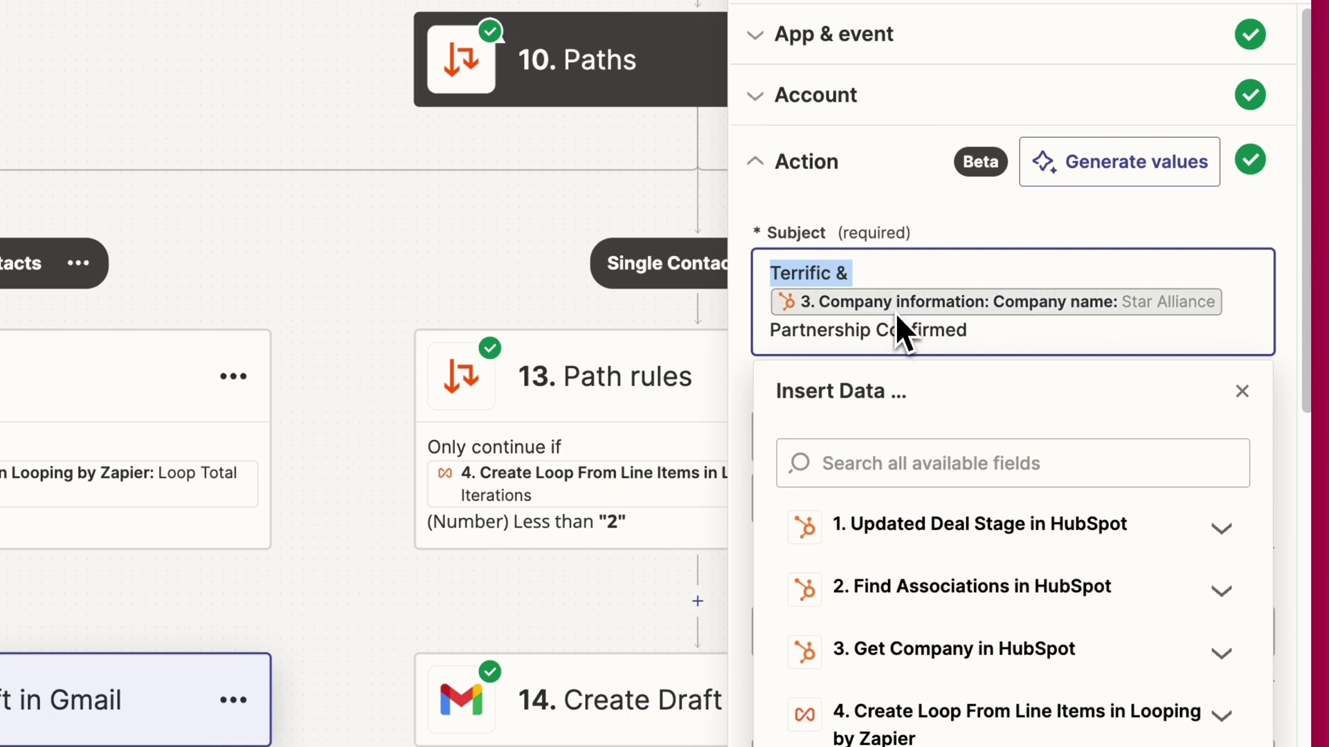
pyautogui.scroll(-1, 1023, 350)
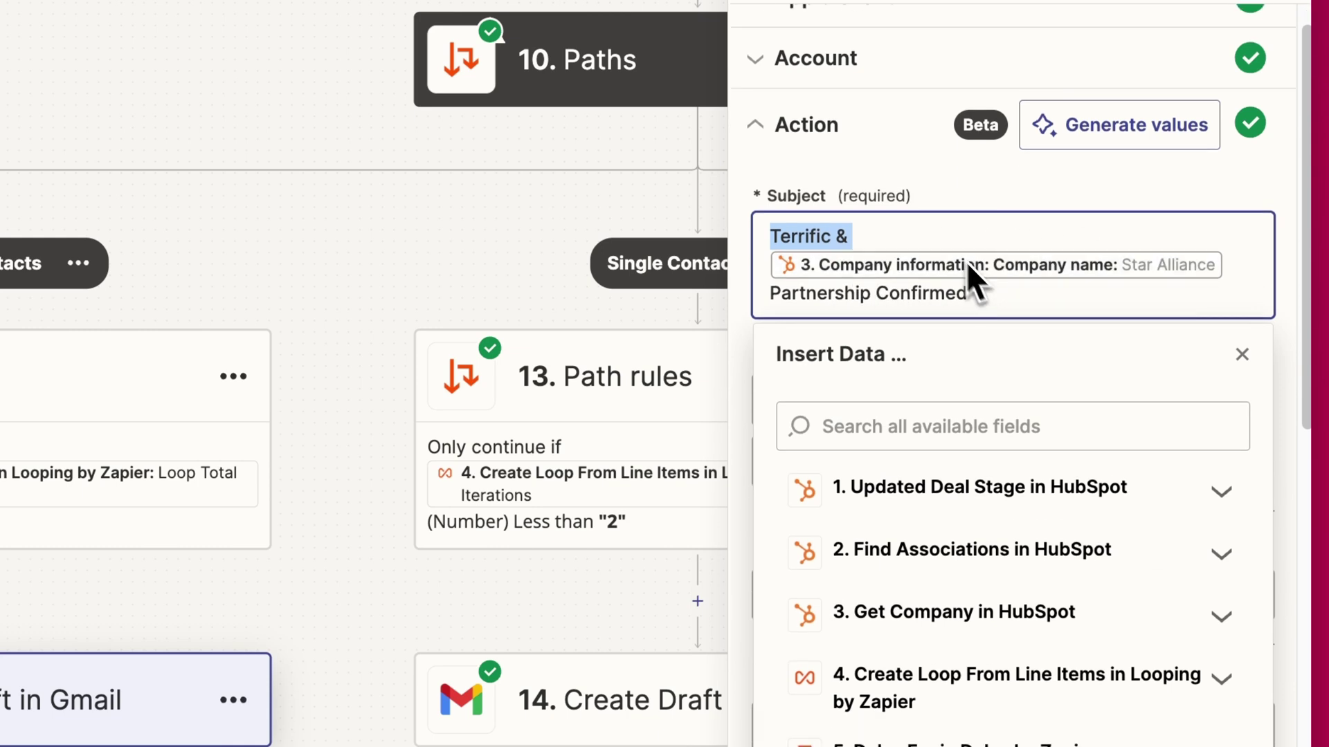
pyautogui.click(918, 181)
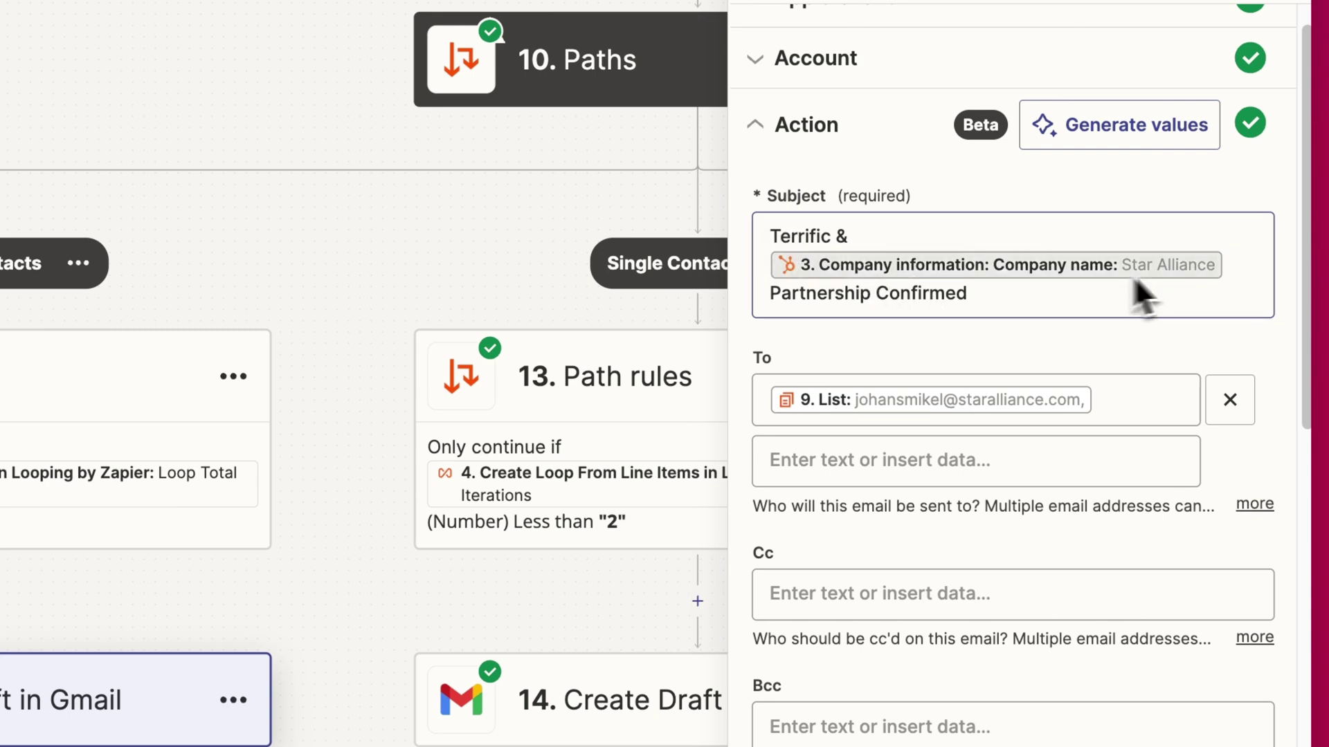
# Step: Examine the Gmail draft's To mapping against the Release Digest - Email step, along with its Cc, Bcc and From fields
pyautogui.scroll(-1, 1207, 284)
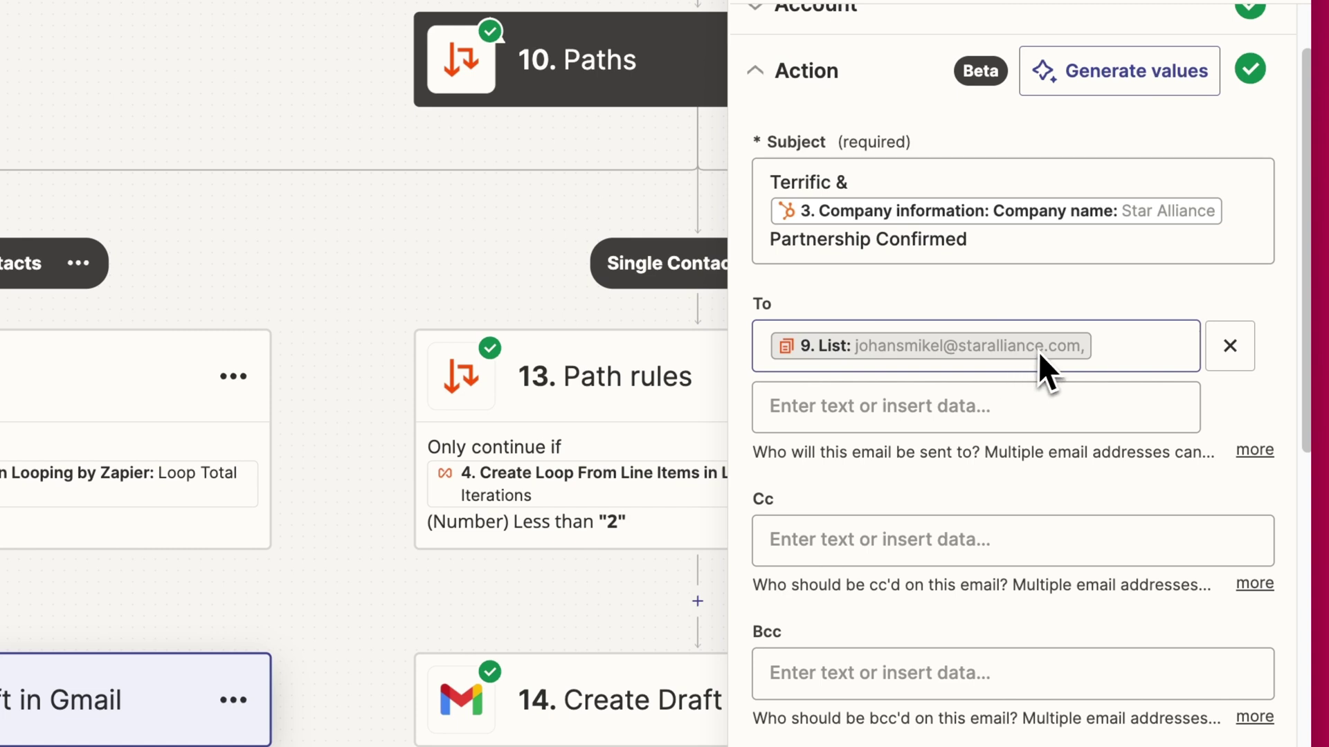
pyautogui.moveTo(553, 225); pyautogui.dragTo(508, 263)
pyautogui.moveTo(734, 298); pyautogui.dragTo(430, 549)
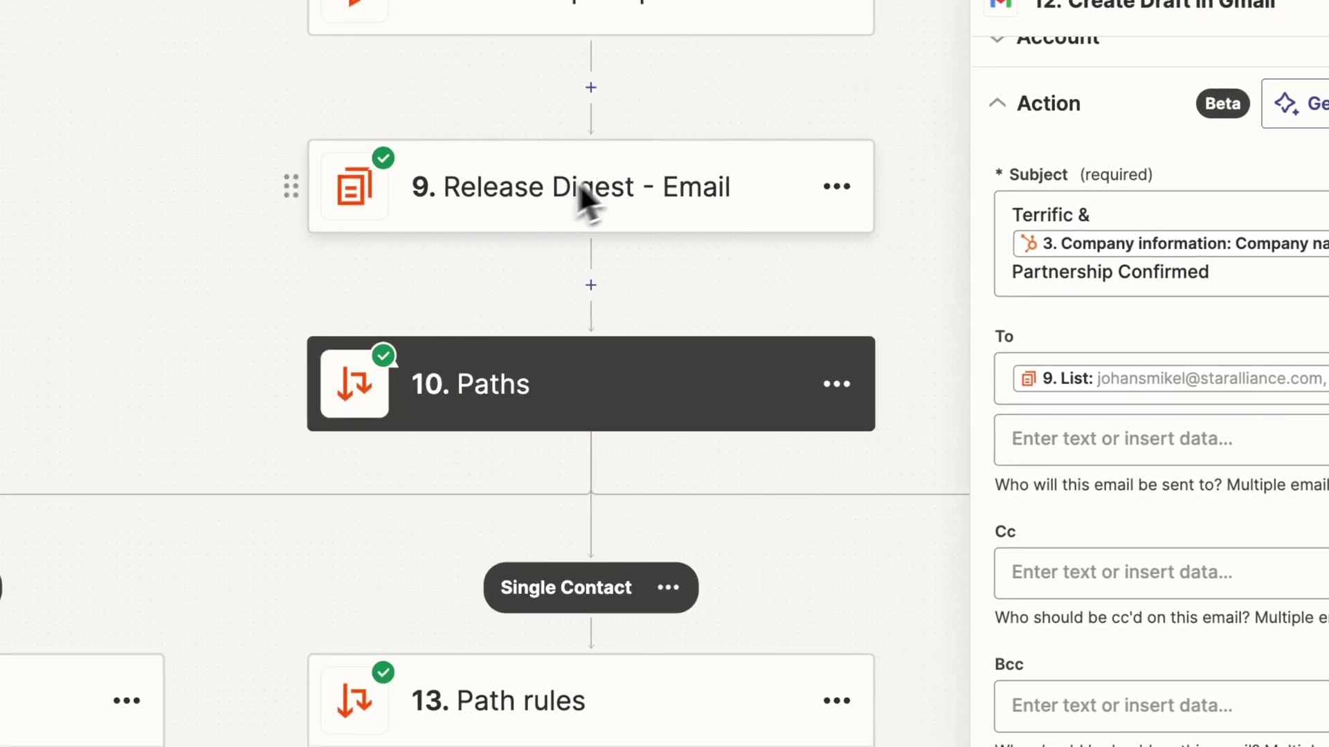
pyautogui.moveTo(376, 521); pyautogui.dragTo(588, 339)
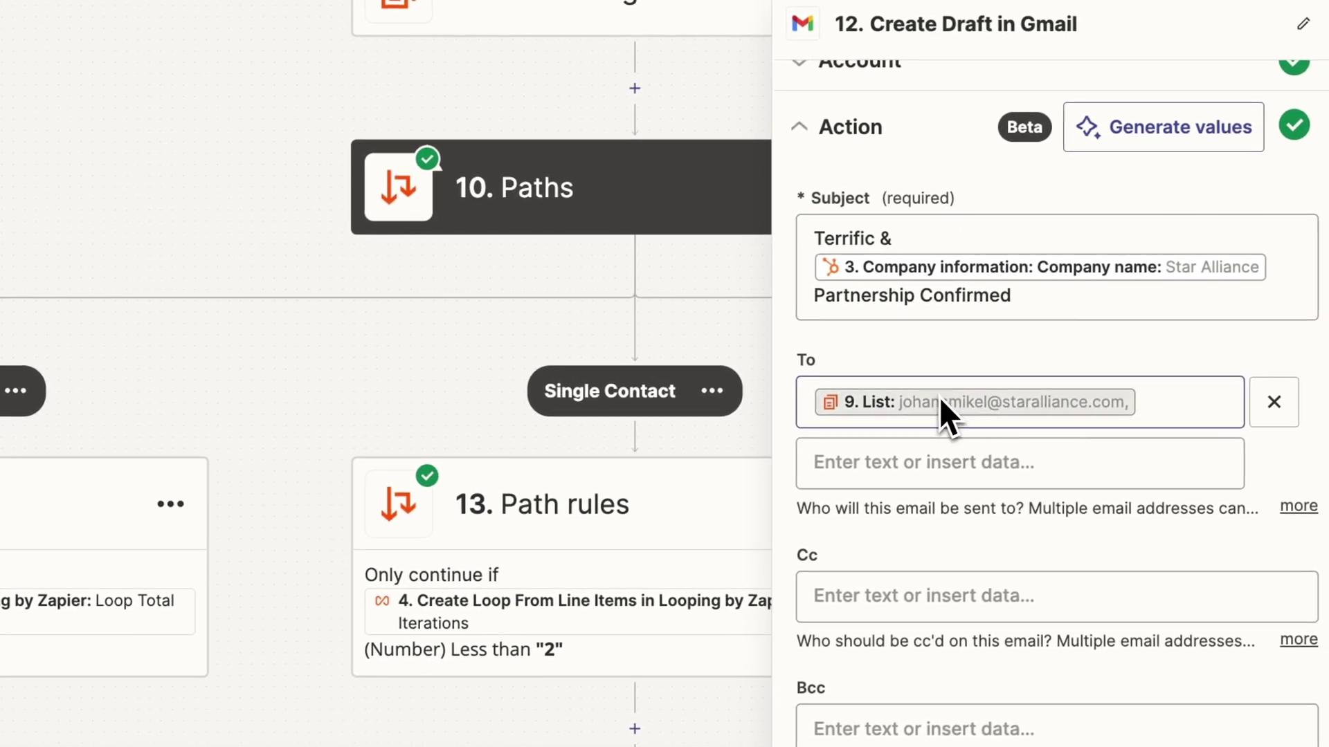
pyautogui.scroll(-1, 940, 396)
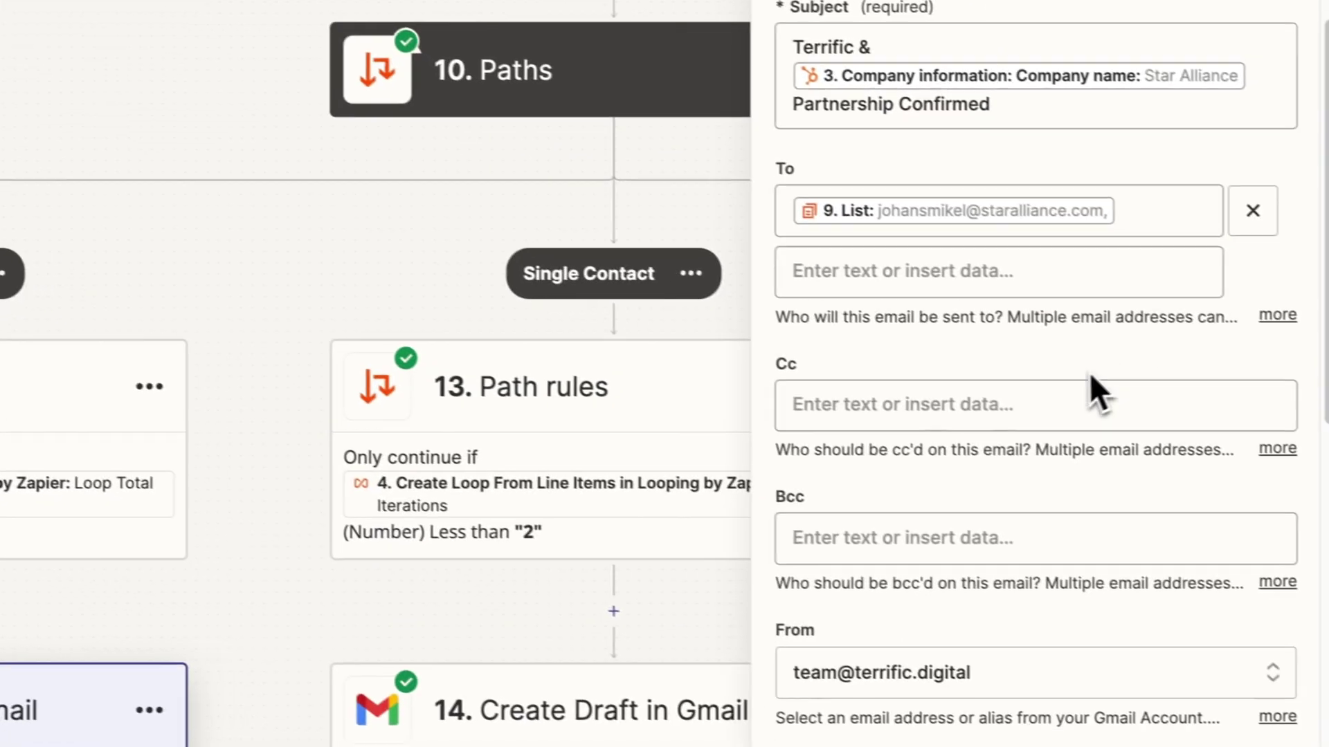
# Step: Examine the Multiple Contacts draft's From Name, Body Type and Body, including the company name mapped into the greeting, and leave the Body field
pyautogui.scroll(-5, 1069, 387)
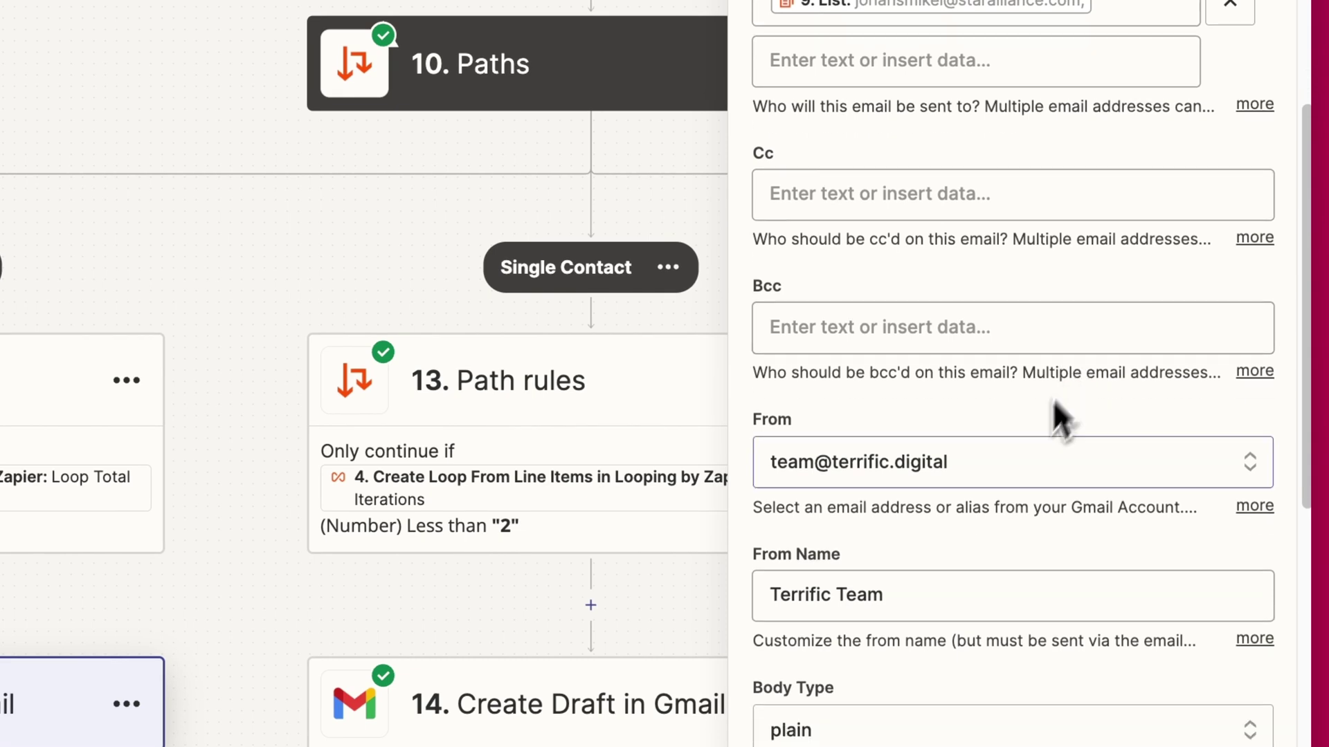
pyautogui.scroll(-3, 913, 484)
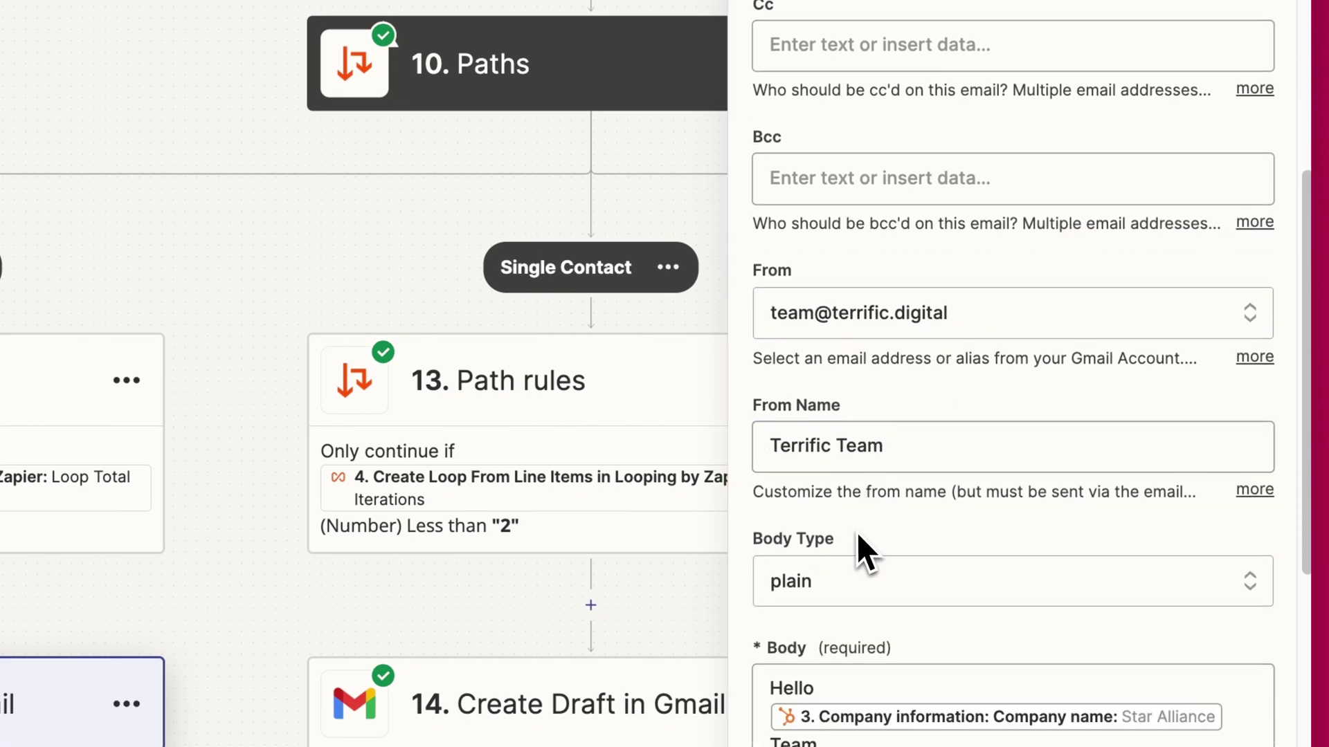
pyautogui.scroll(-2, 857, 533)
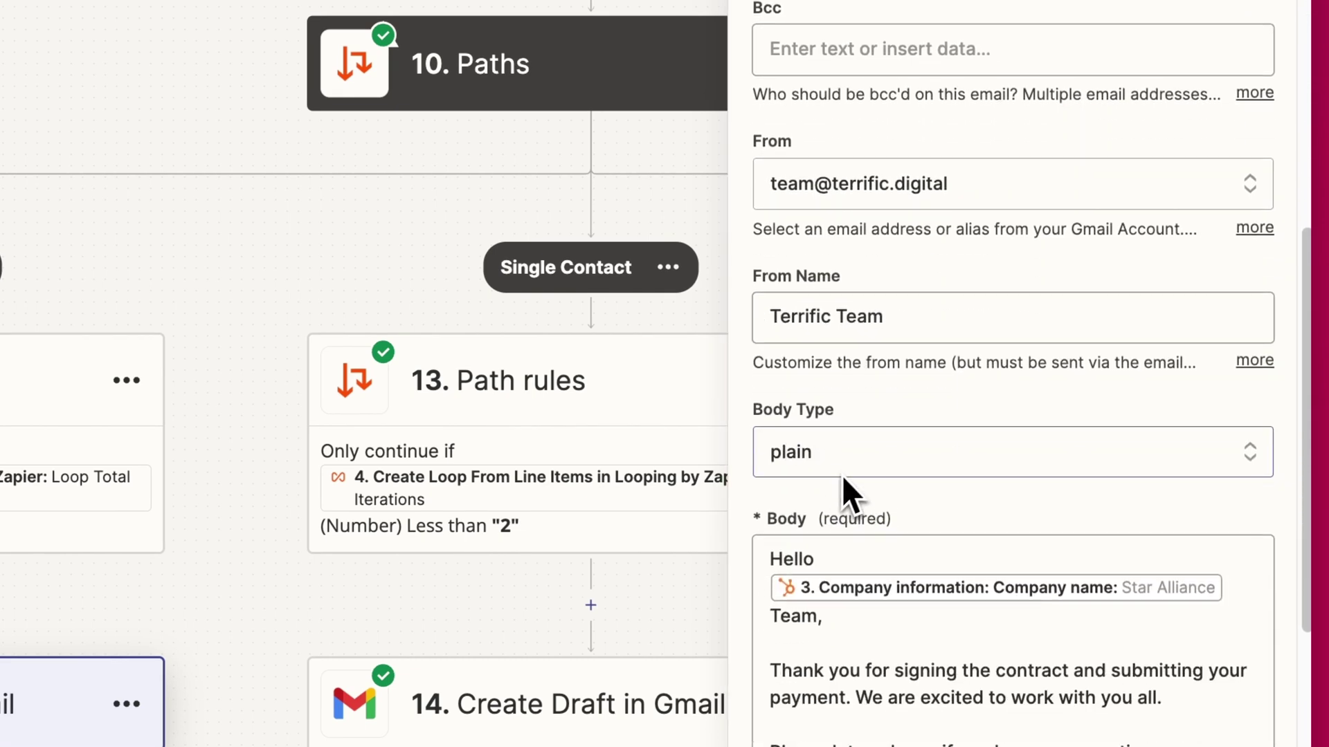
pyautogui.scroll(-3, 842, 474)
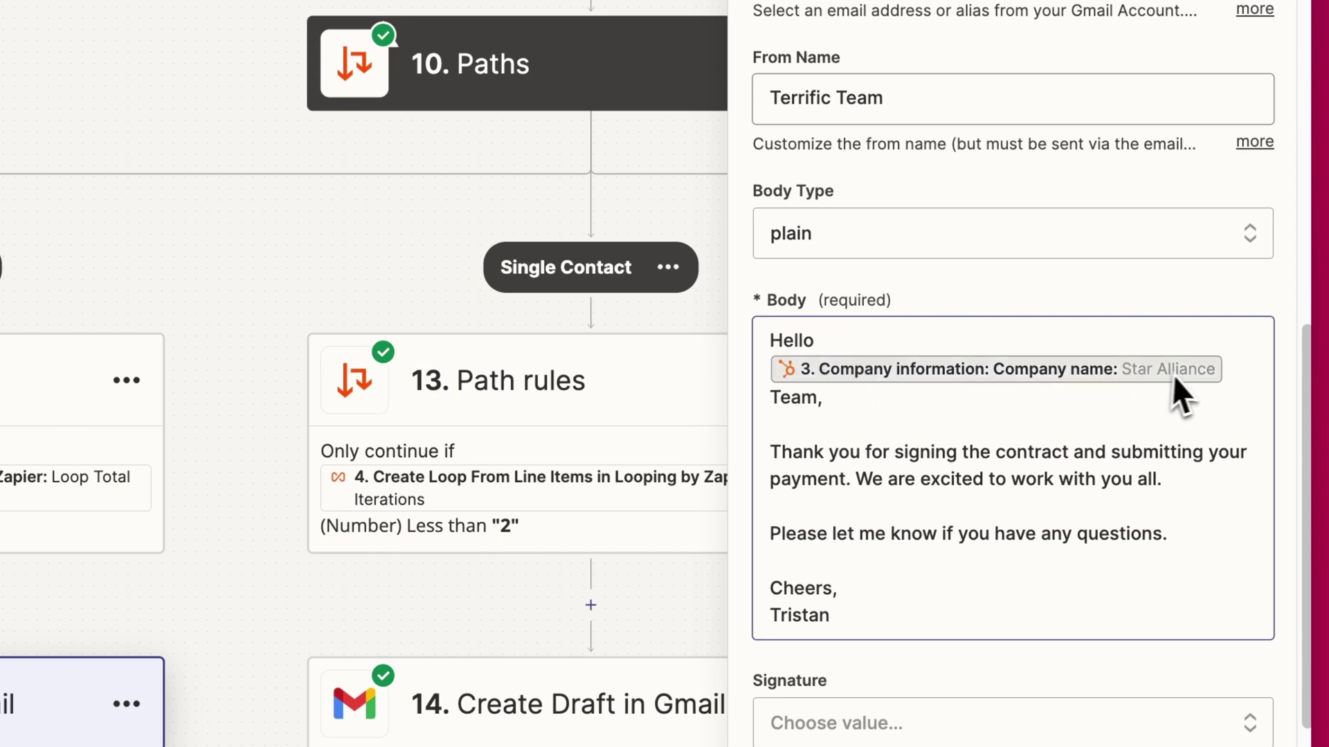
pyautogui.moveTo(822, 399); pyautogui.dragTo(774, 339)
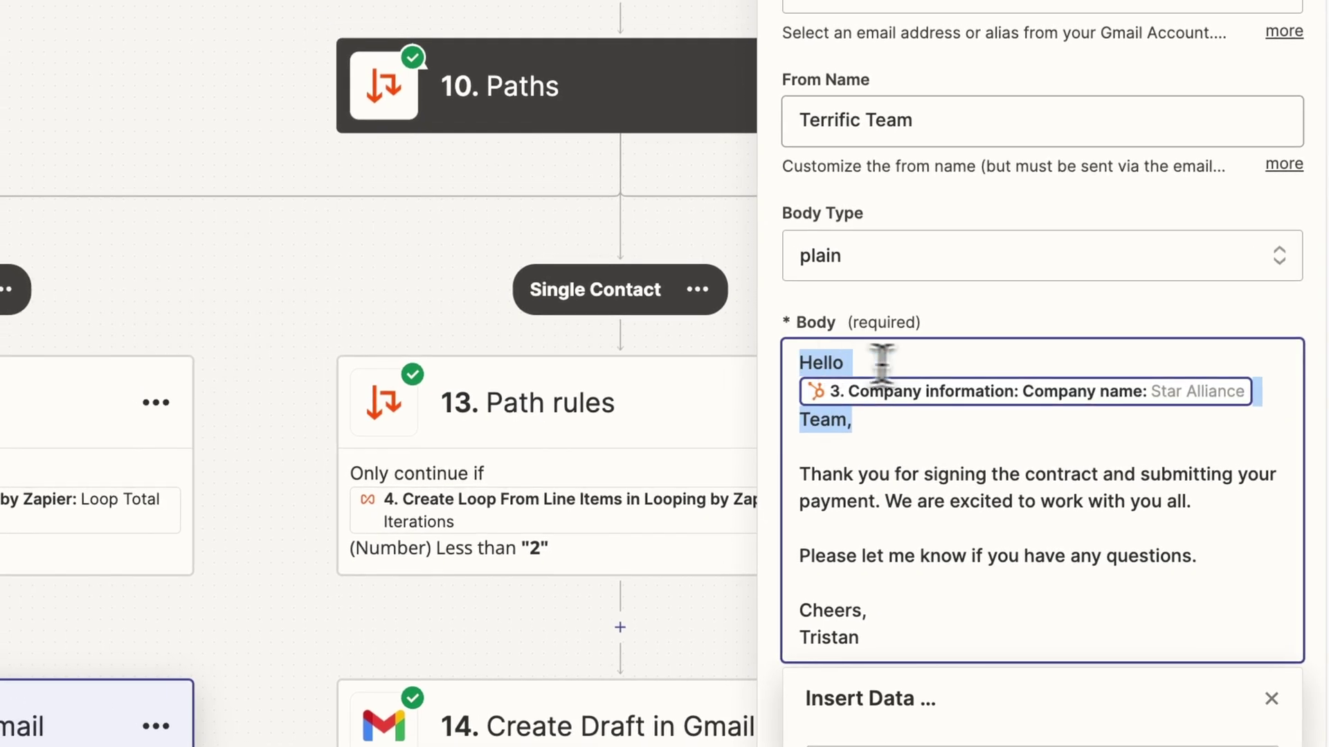
pyautogui.click(904, 359)
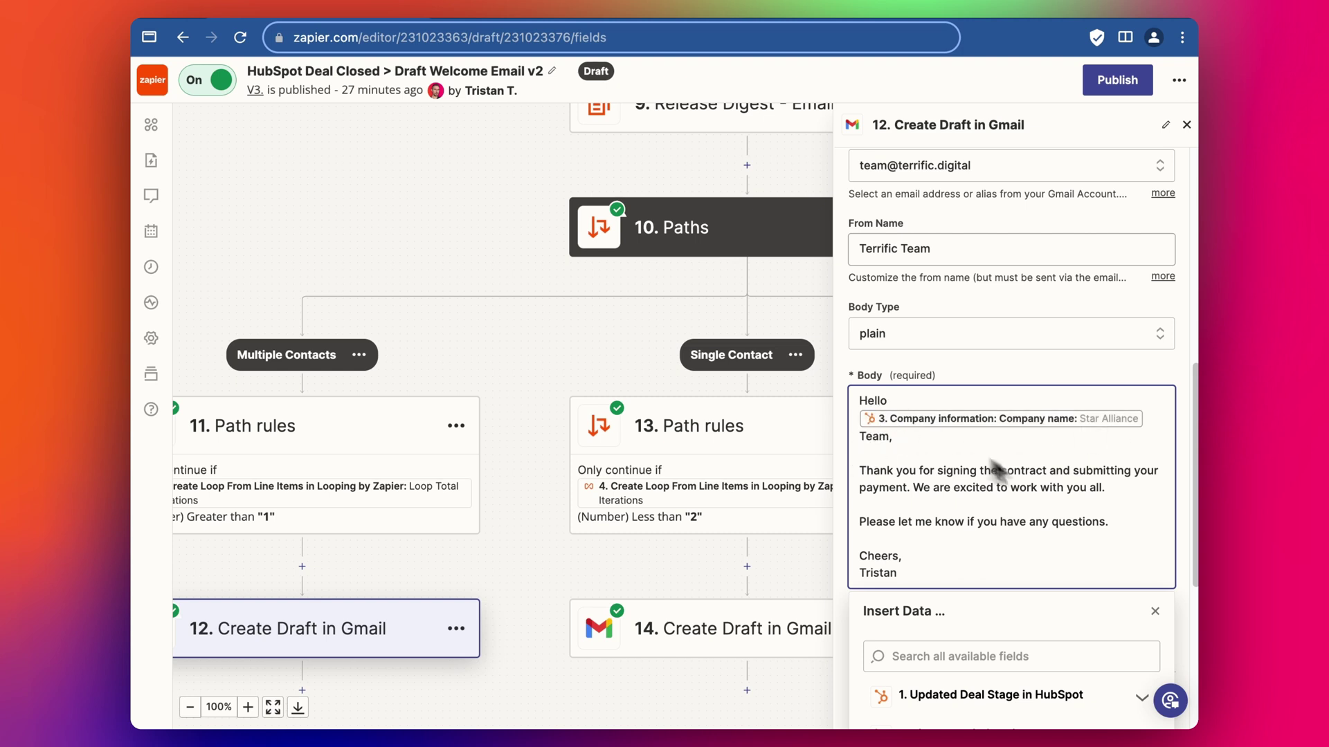
pyautogui.scroll(-1, 1010, 476)
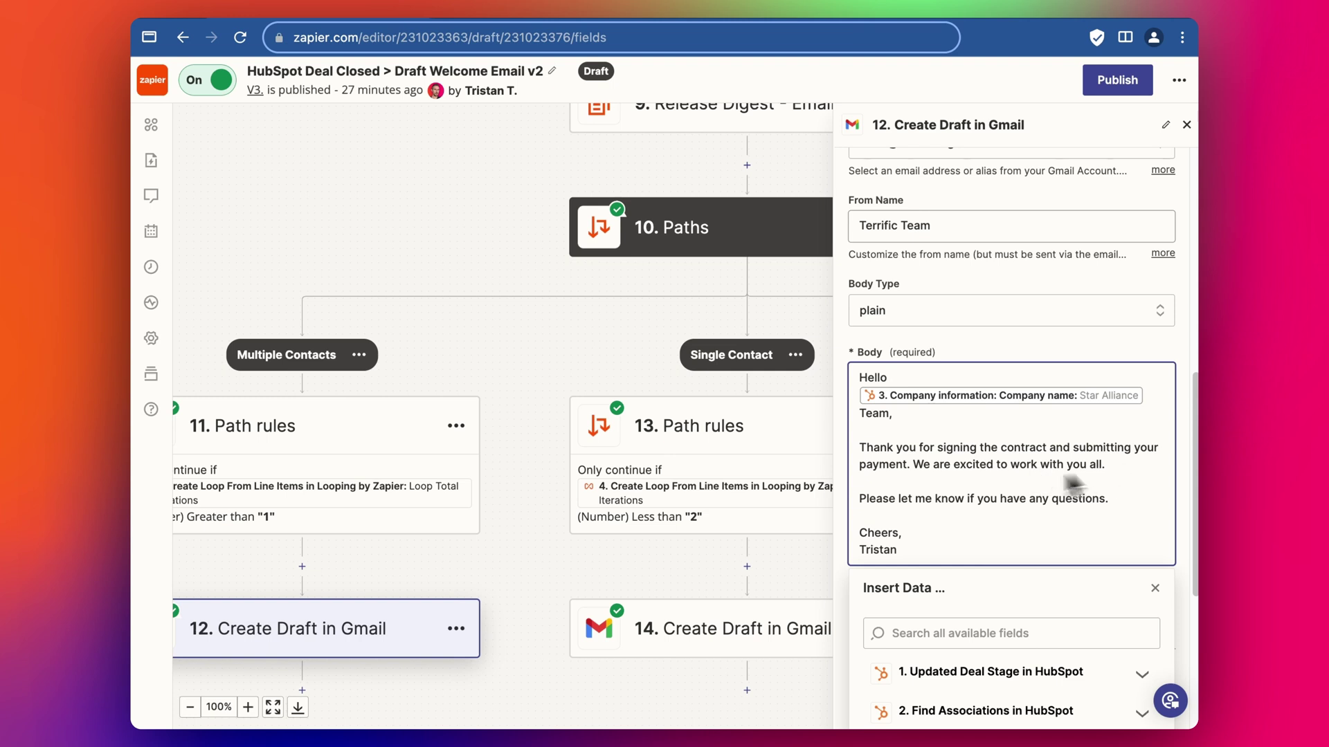
pyautogui.scroll(-1, 934, 543)
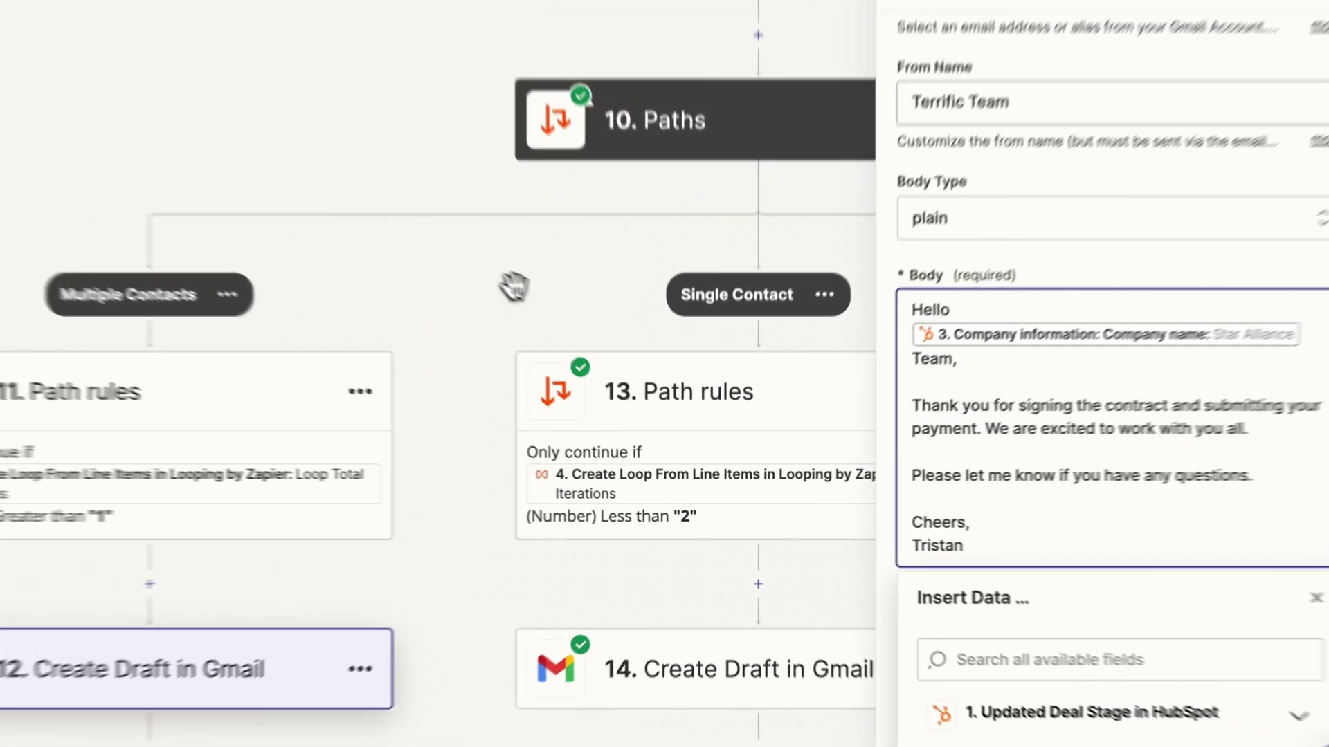
pyautogui.click(595, 351)
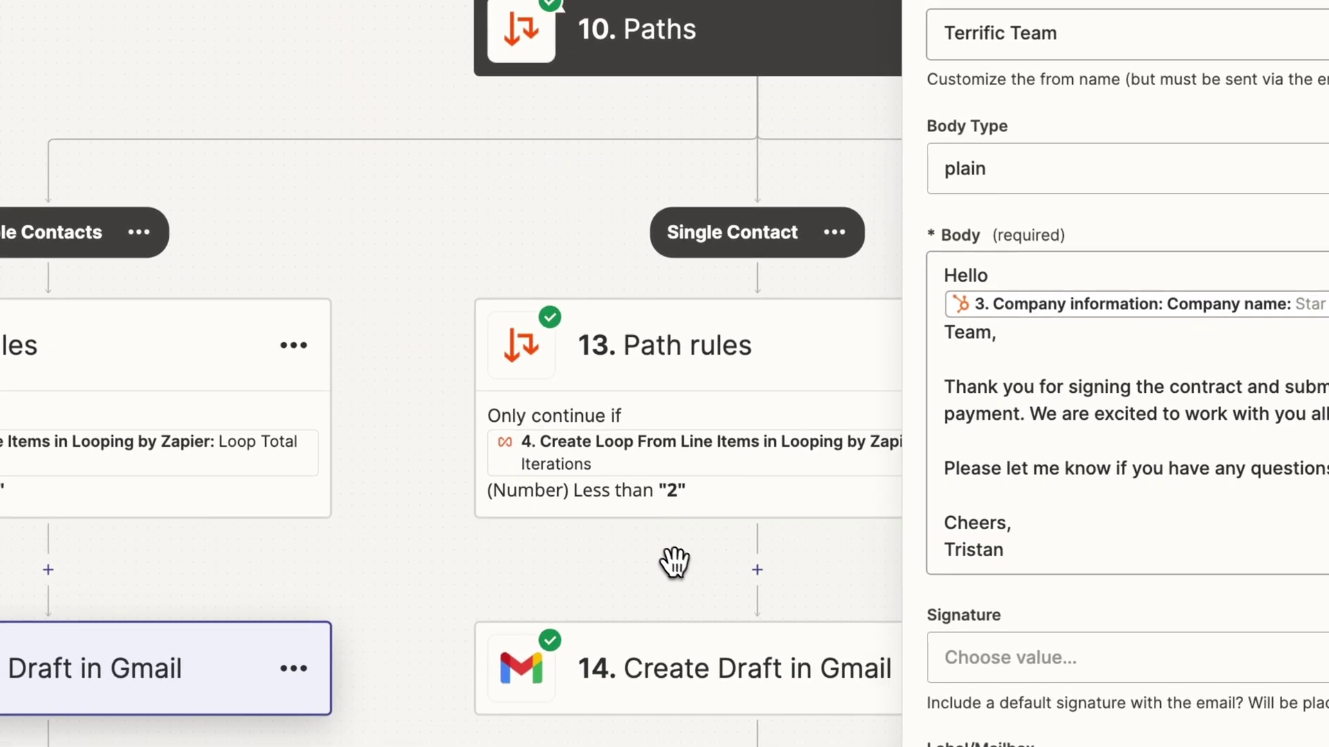
# Step: Show the action settings of the Single Contact path's Create Draft in Gmail step and check its Subject and To mapping against Release Digest - Email
pyautogui.scroll(-3, 685, 557)
pyautogui.click(647, 531)
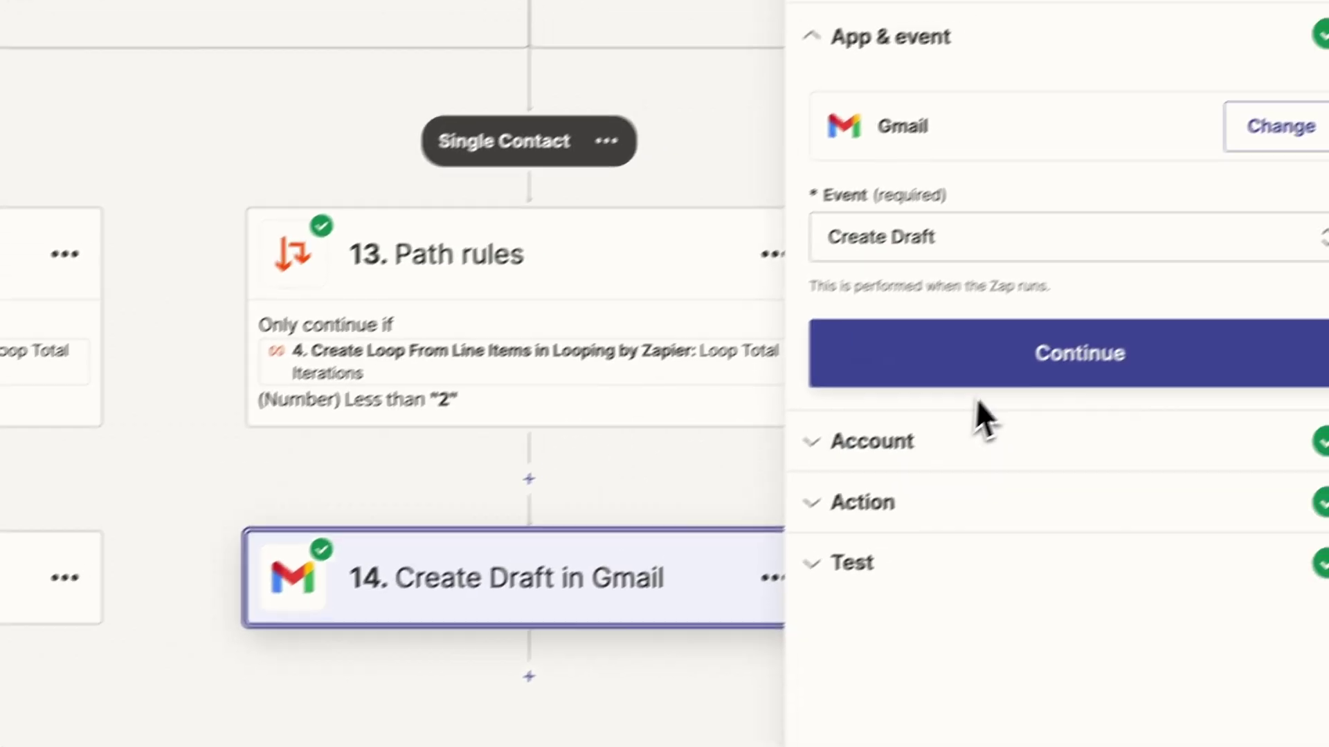
pyautogui.click(910, 527)
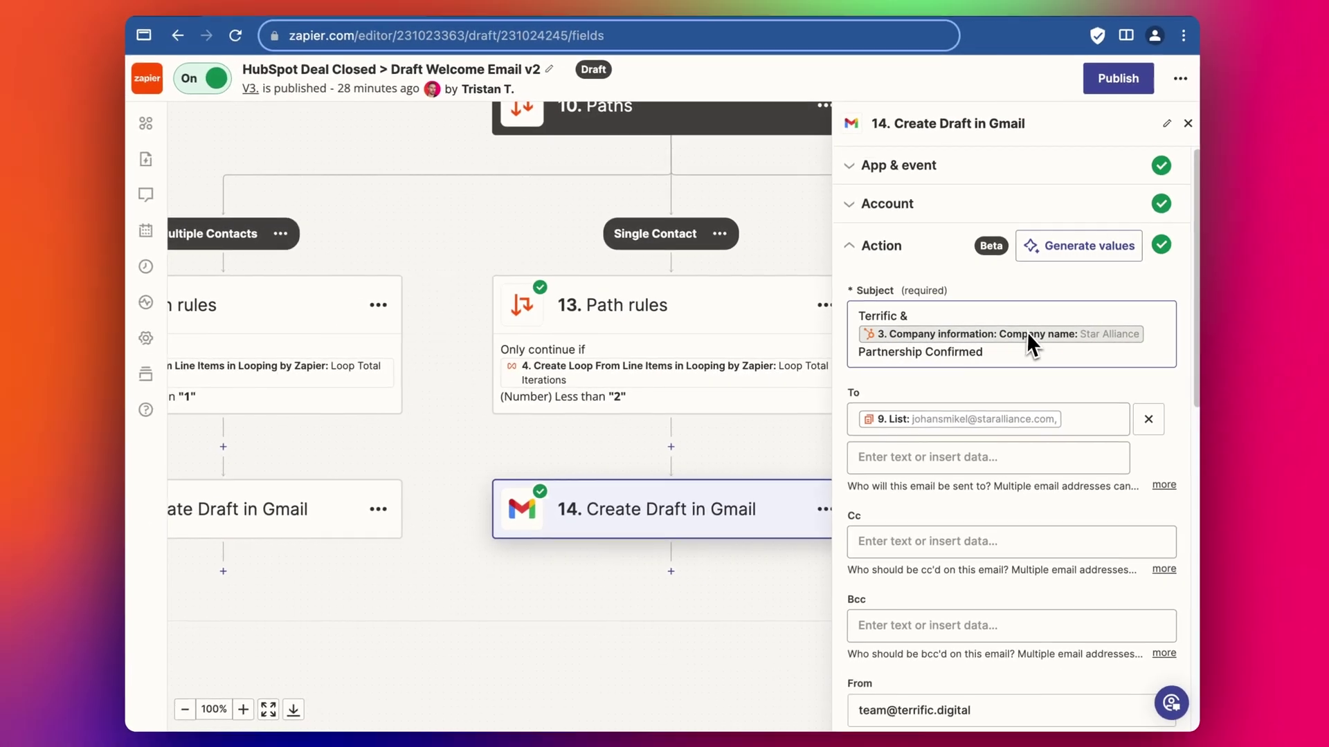
pyautogui.scroll(-1, 1048, 333)
pyautogui.scroll(-1, 1027, 331)
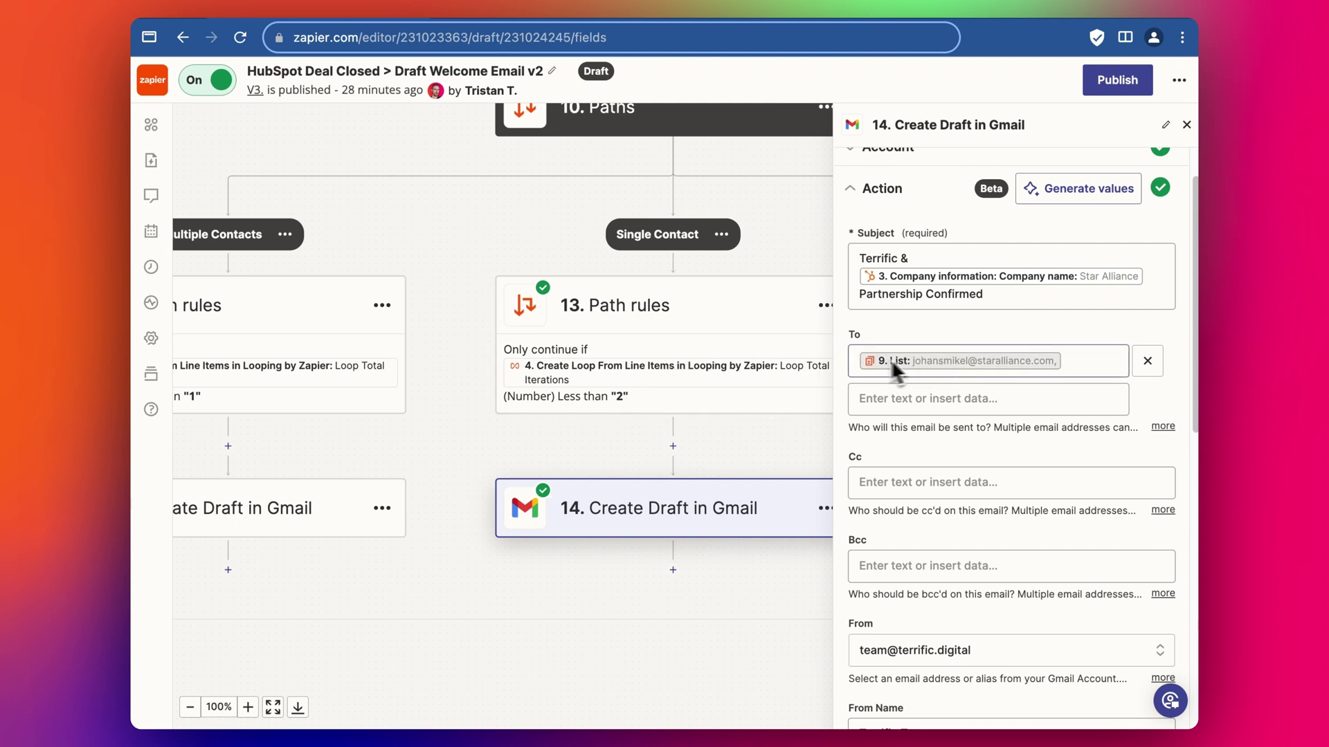
pyautogui.scroll(5, 802, 229)
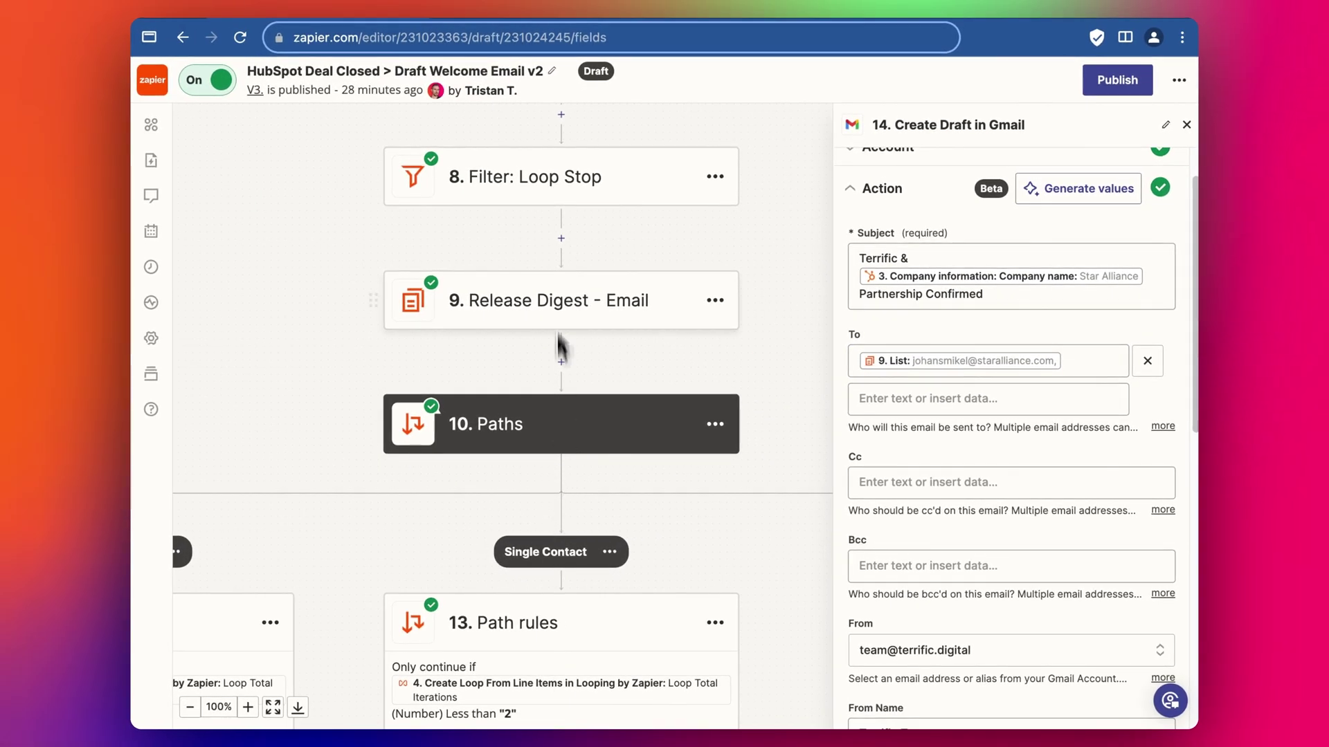
pyautogui.scroll(-5, 968, 376)
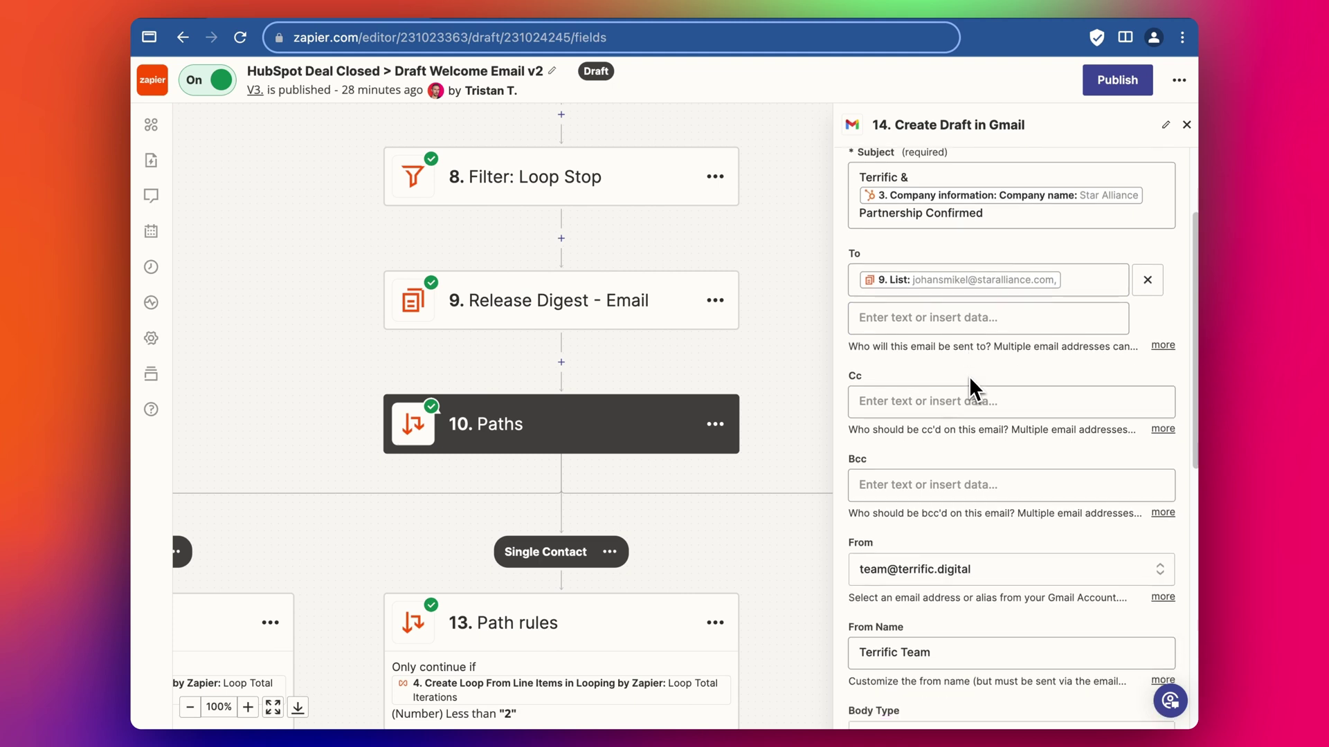
# Step: Examine the Single Contact draft's sender fields and Body, including the contact's first name mapping from Get Contact in HubSpot and the company name sentence
pyautogui.scroll(-4, 968, 376)
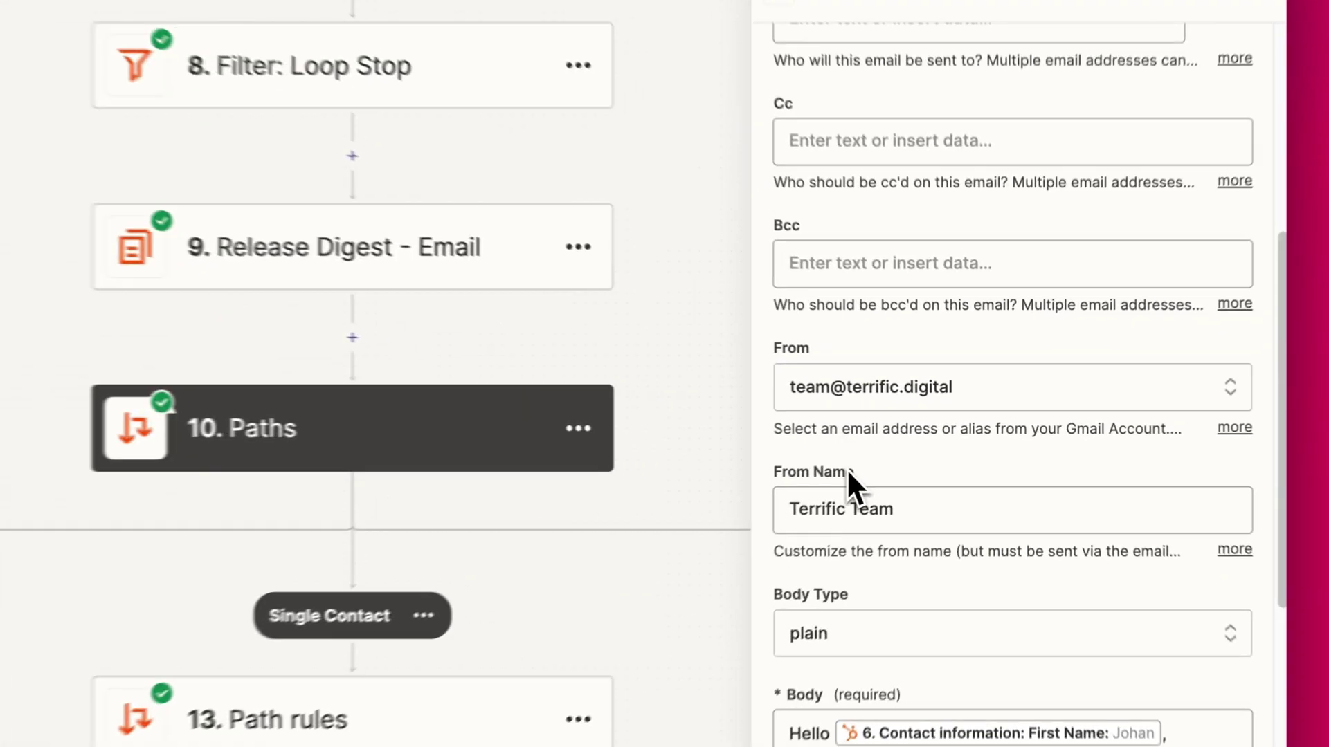
pyautogui.scroll(-10, 914, 516)
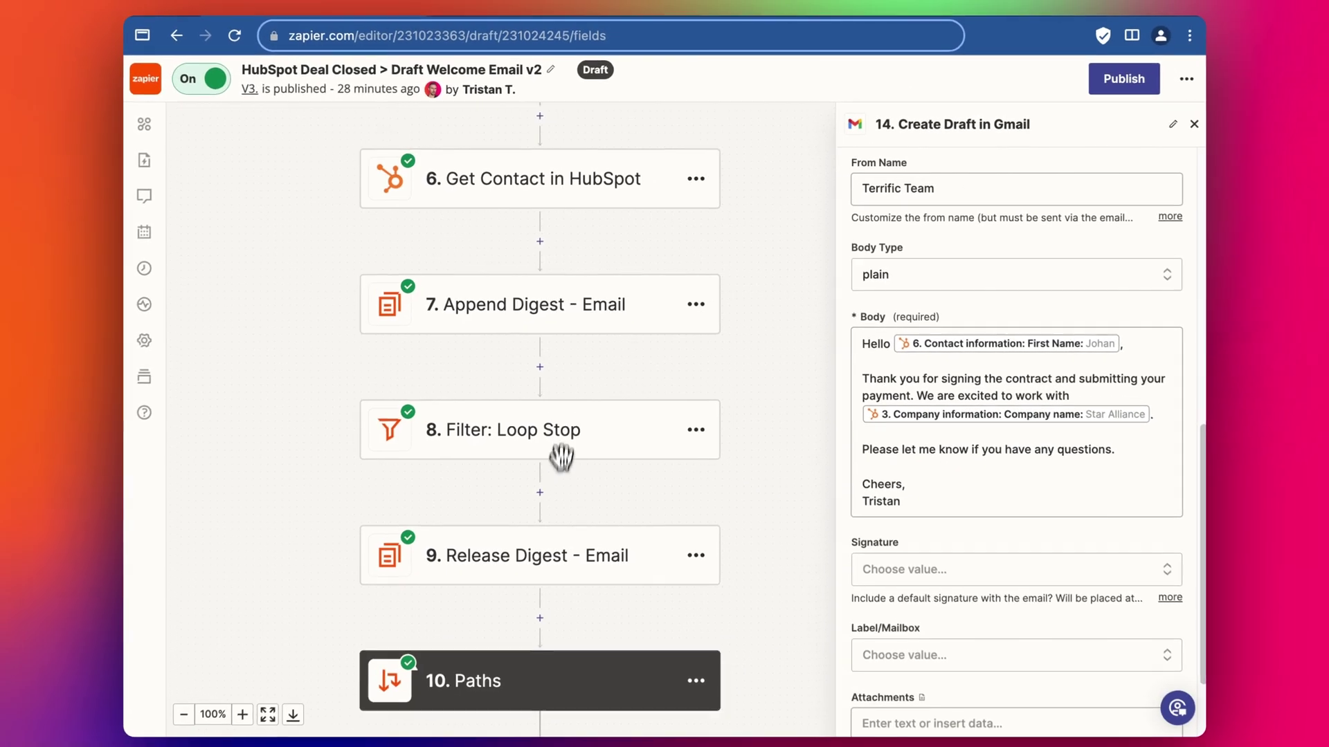
pyautogui.scroll(1, 557, 332)
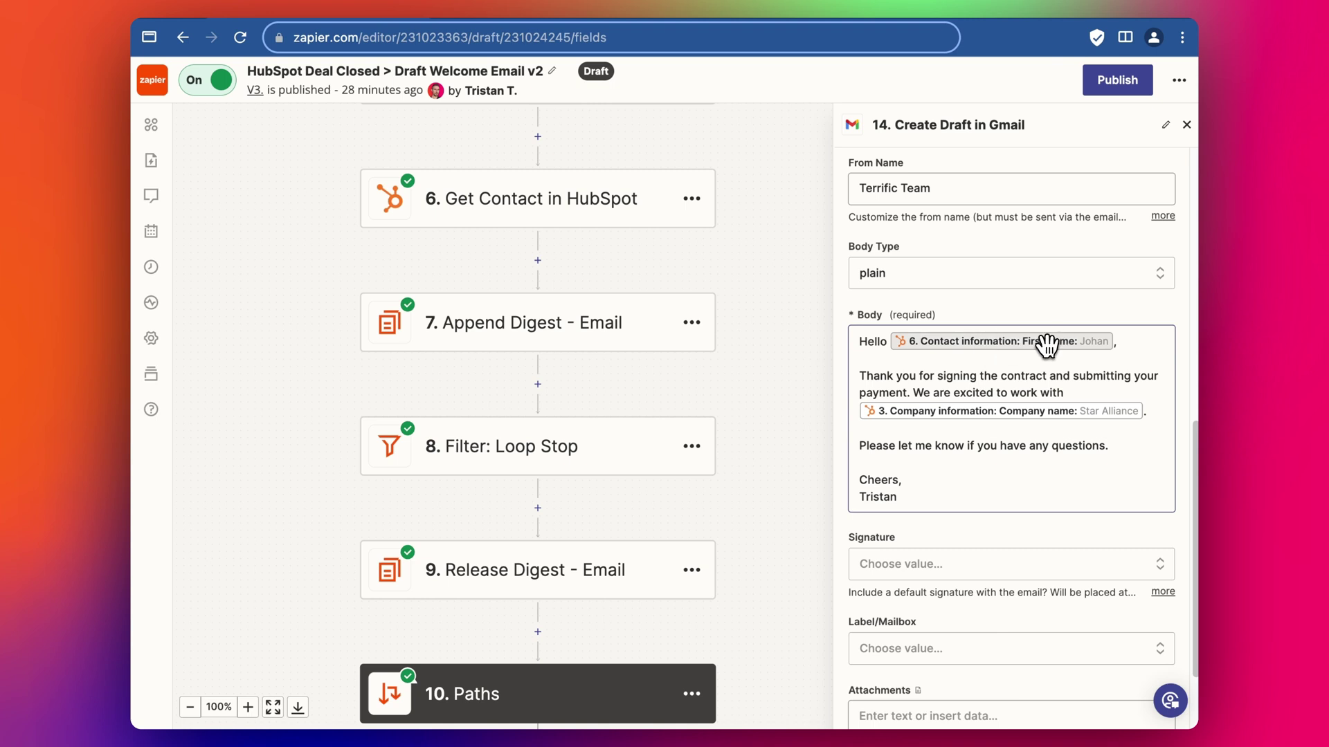
pyautogui.scroll(-1, 969, 346)
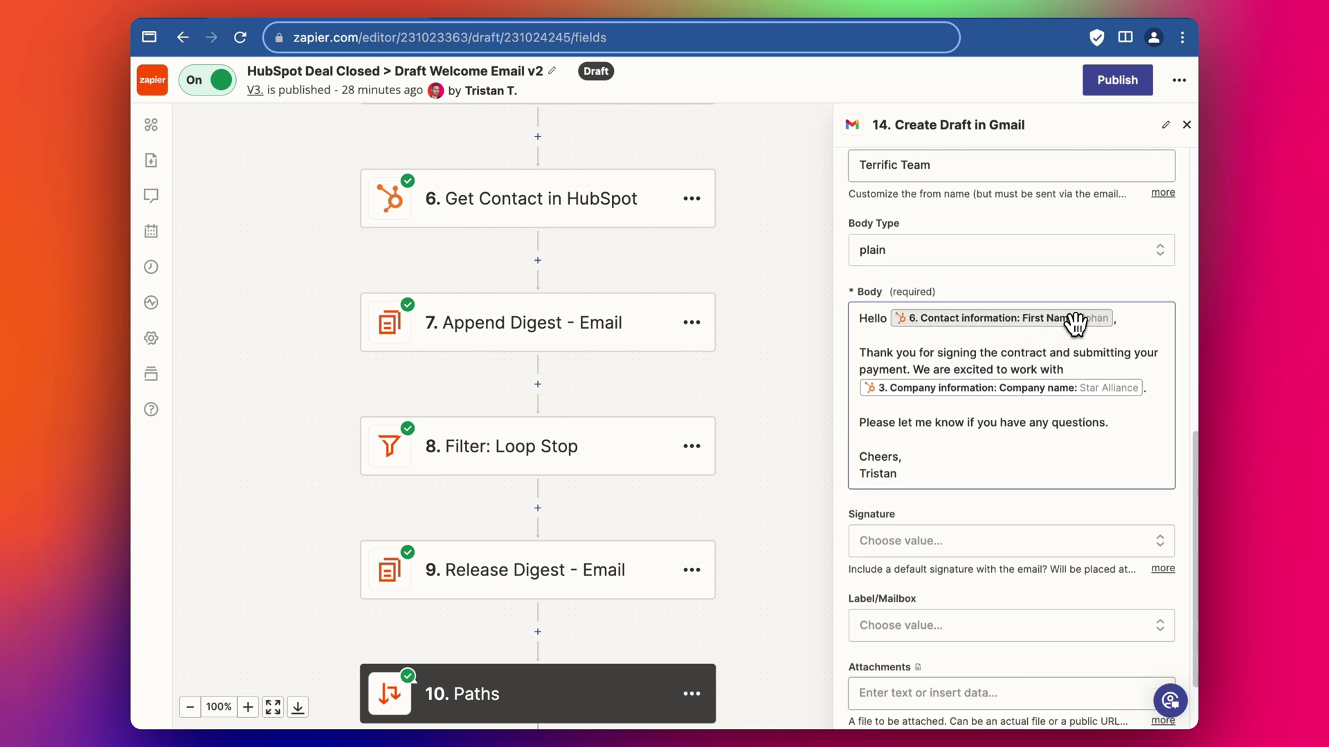
pyautogui.scroll(-2, 1034, 355)
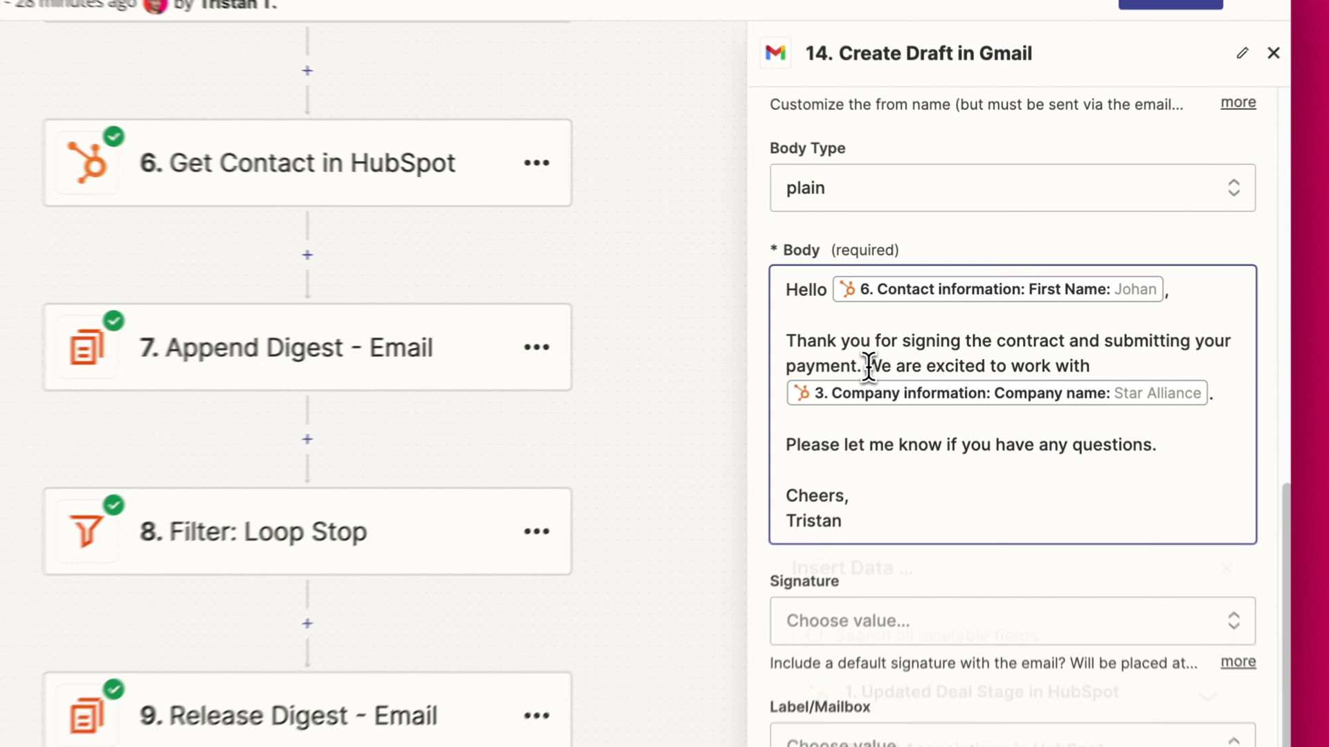
pyautogui.moveTo(917, 337); pyautogui.dragTo(1148, 344)
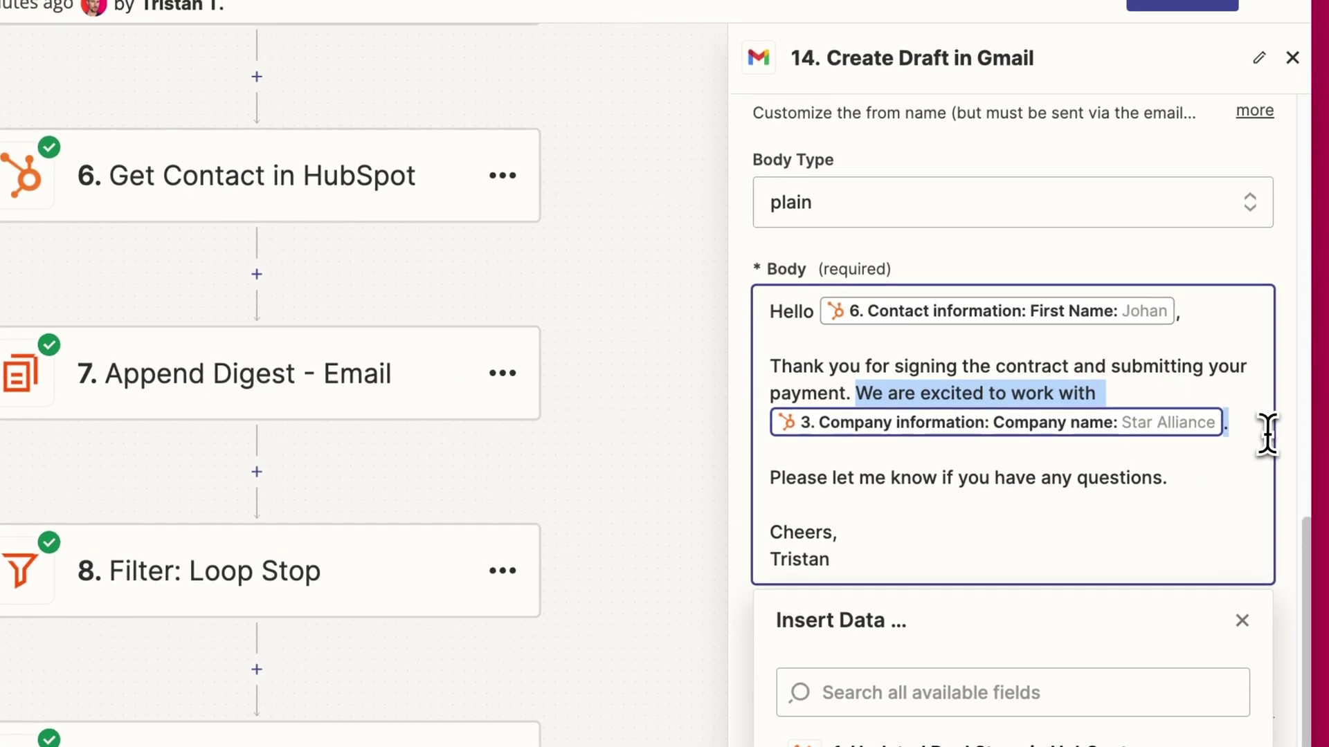
pyautogui.click(1240, 434)
pyautogui.click(1115, 272)
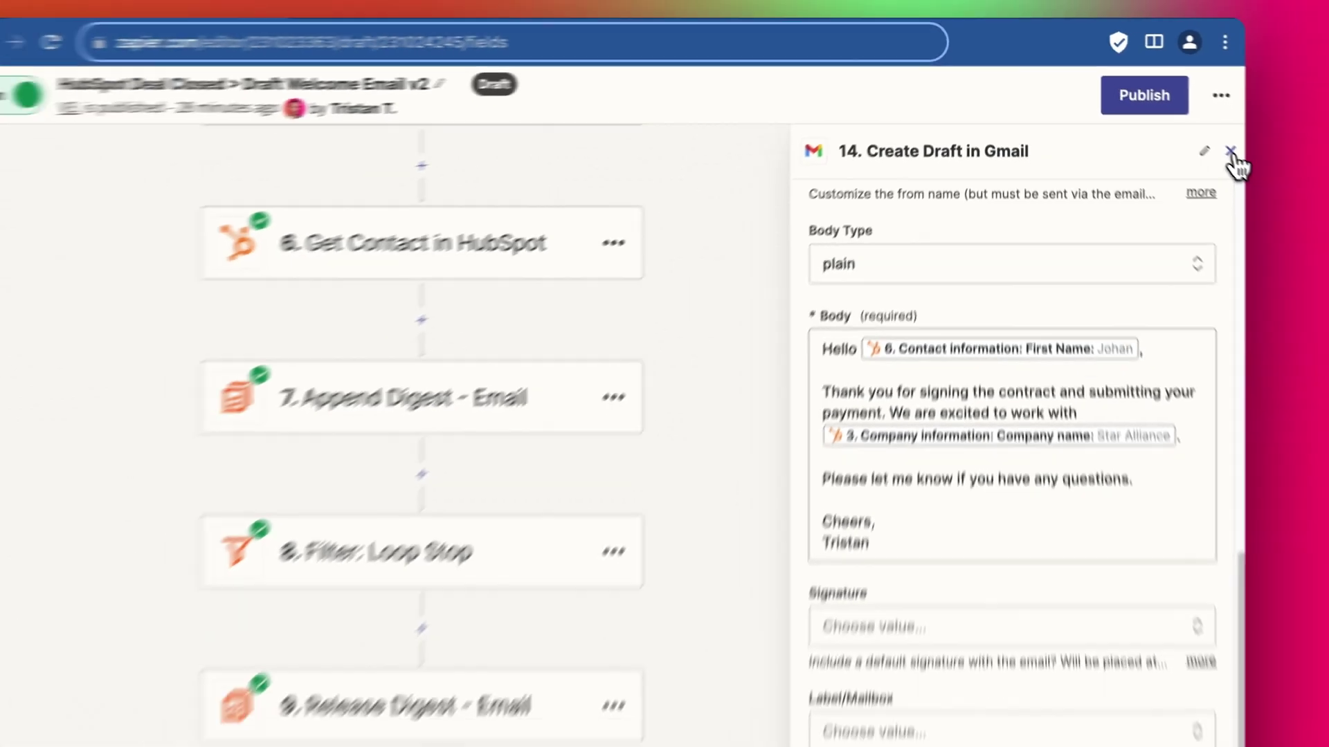
# Step: Close the Gmail draft step's details and compare the Multiple Contacts and Single Contact paths side by side
pyautogui.click(1229, 157)
pyautogui.scroll(-10, 903, 398)
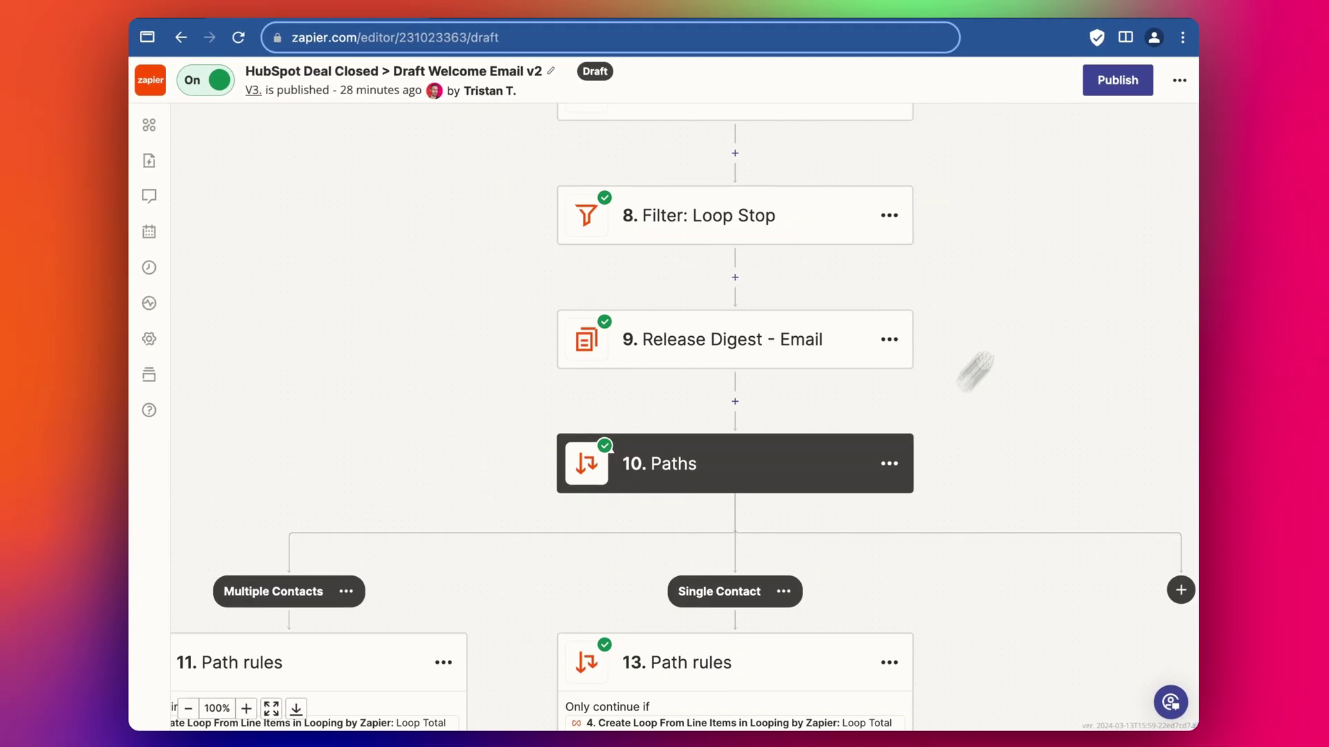
pyautogui.moveTo(1069, 202); pyautogui.dragTo(1090, 200)
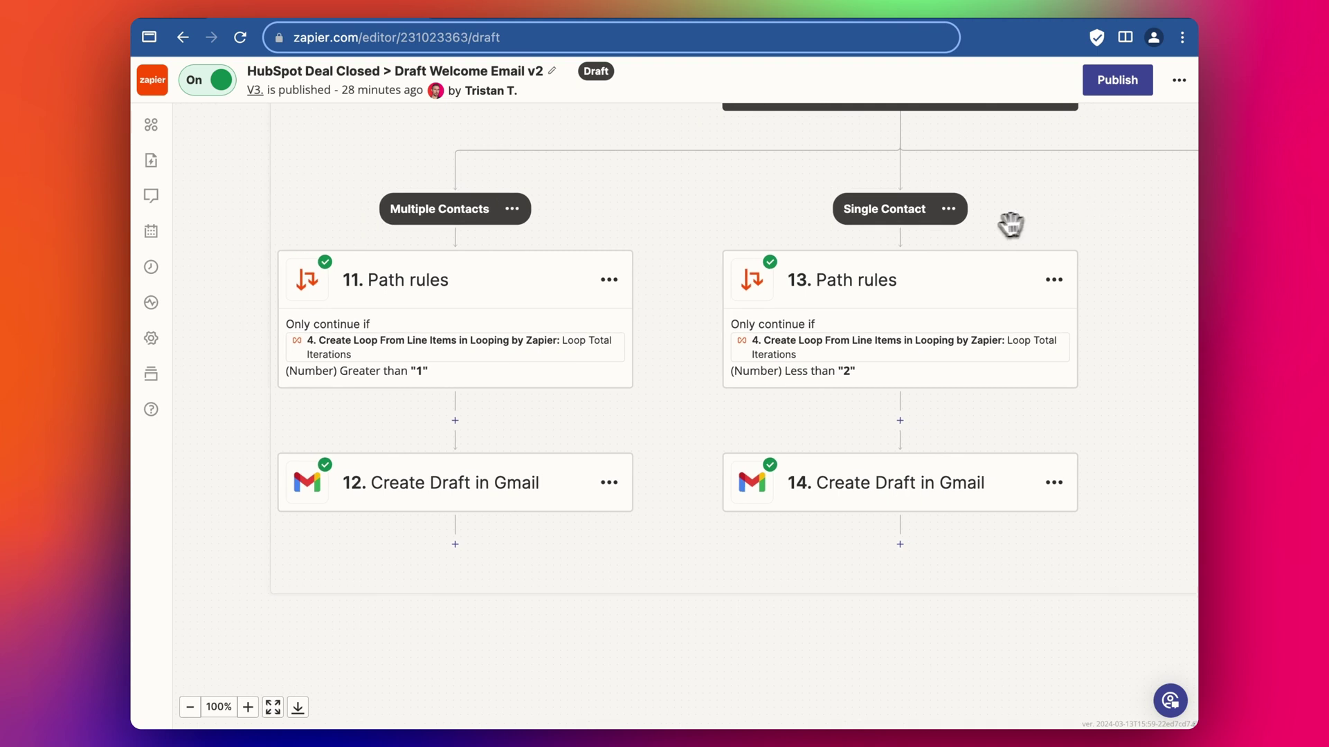
pyautogui.scroll(-3, 1109, 331)
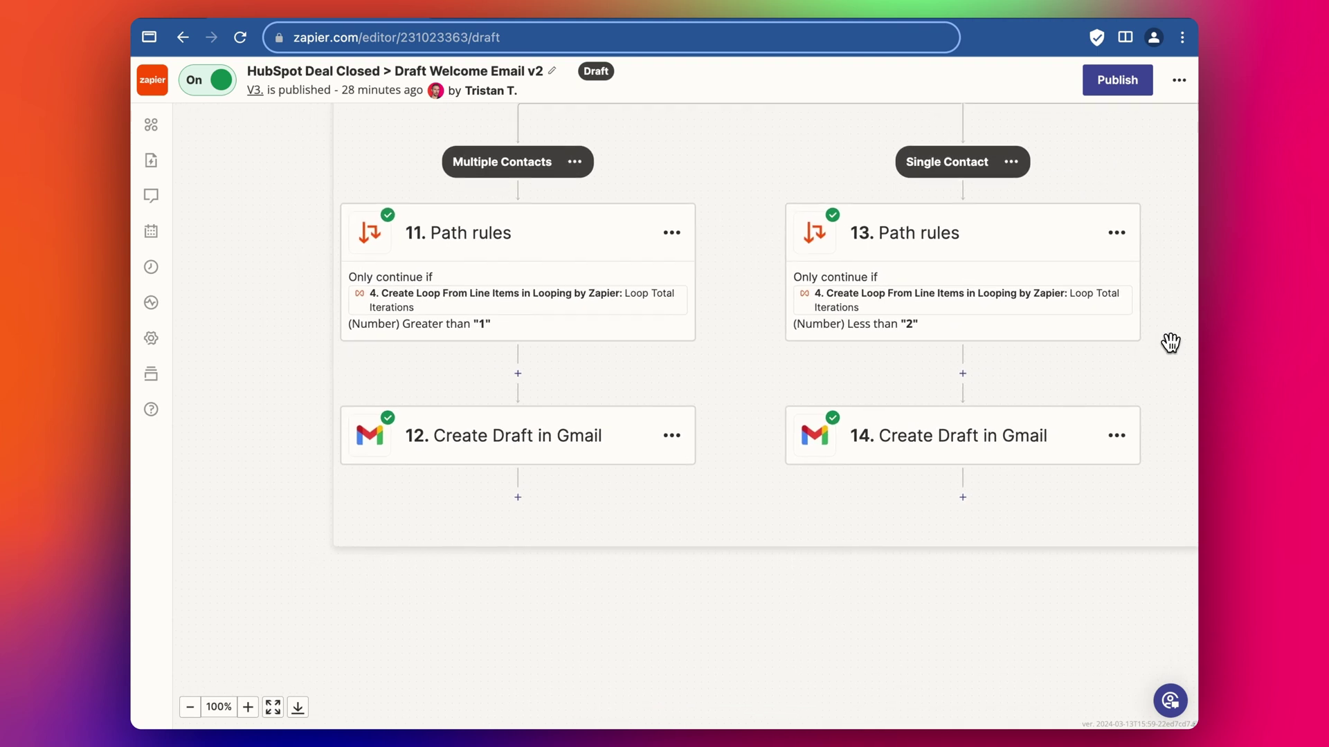
pyautogui.moveTo(1126, 311); pyautogui.dragTo(1060, 435)
# Step: Zoom out the workflow canvas by two levels and return to the Updated Deal Stage in HubSpot trigger
pyautogui.scroll(5, 1049, 232)
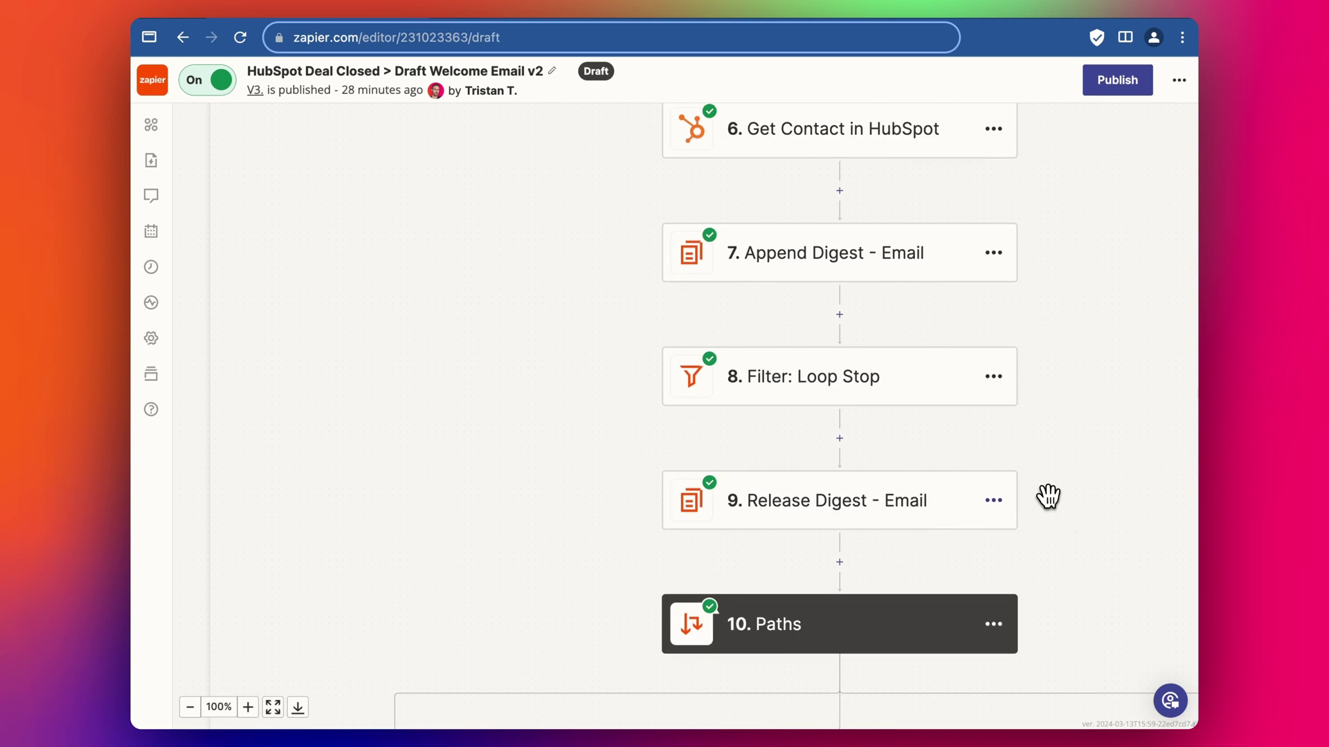
pyautogui.click(192, 708)
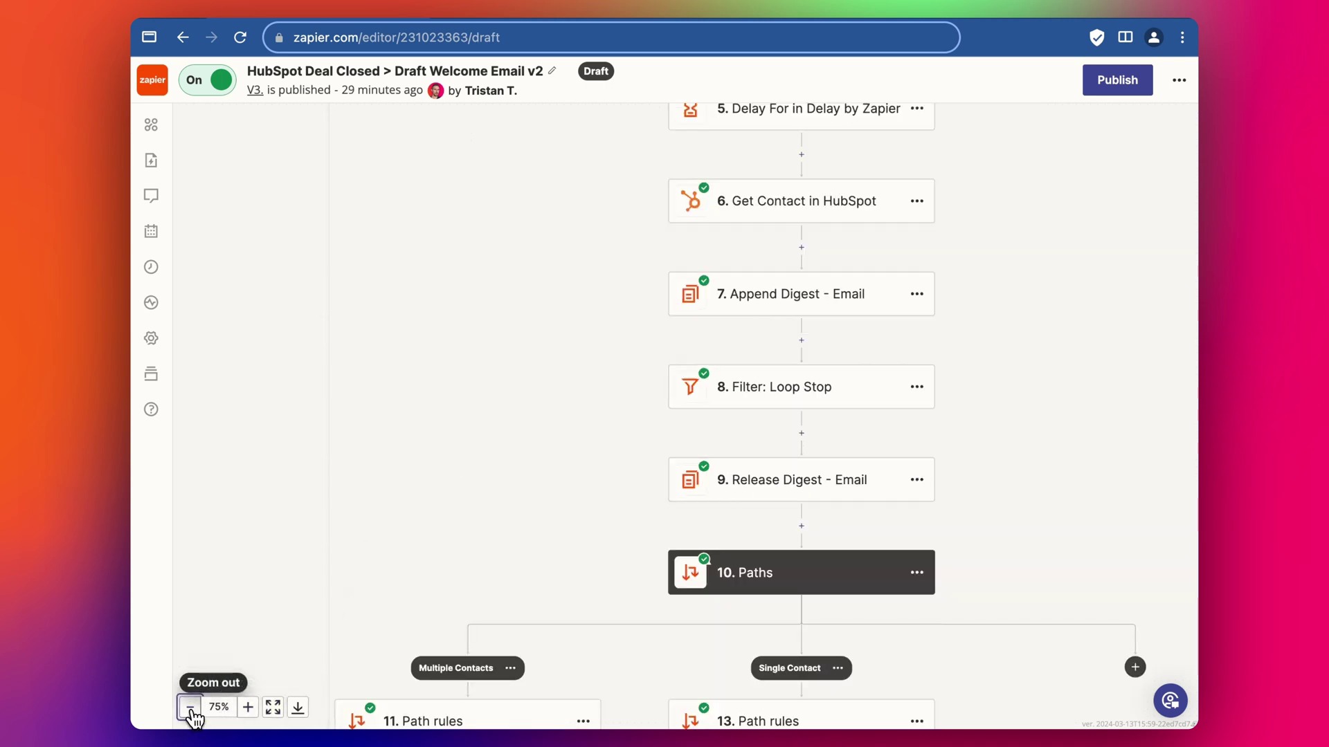
pyautogui.click(192, 707)
pyautogui.scroll(-3, 519, 394)
pyautogui.scroll(3, 537, 409)
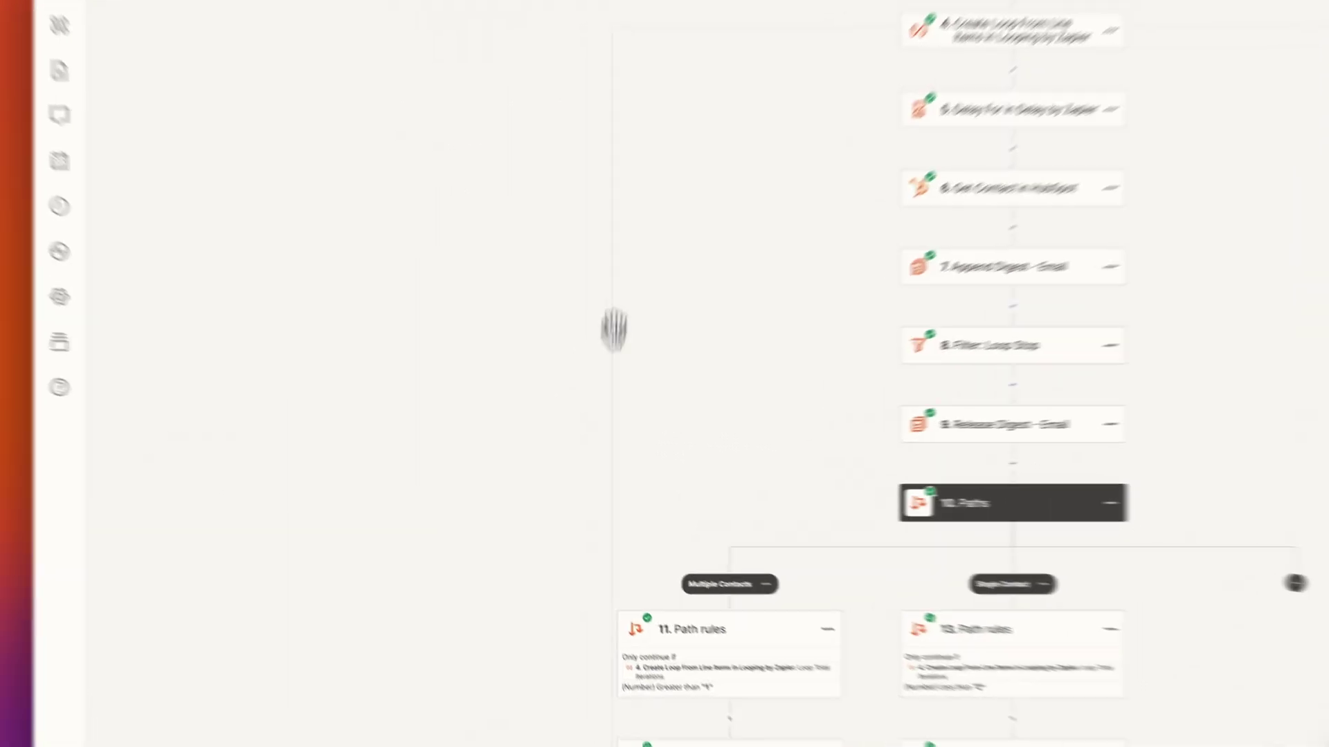
pyautogui.scroll(5, 614, 330)
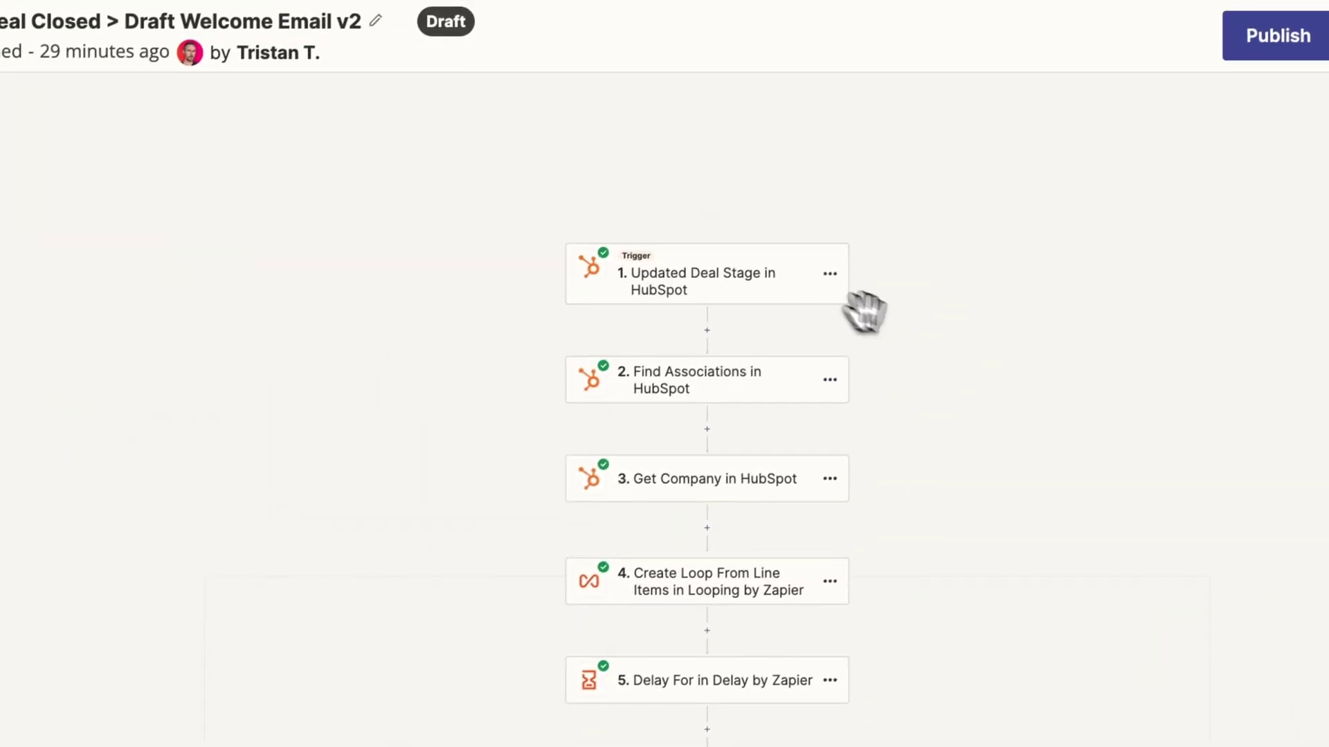
# Step: Review the workflow's step sequence from the HubSpot trigger through the loop, digest and filter steps to Paths
pyautogui.scroll(-3, 836, 458)
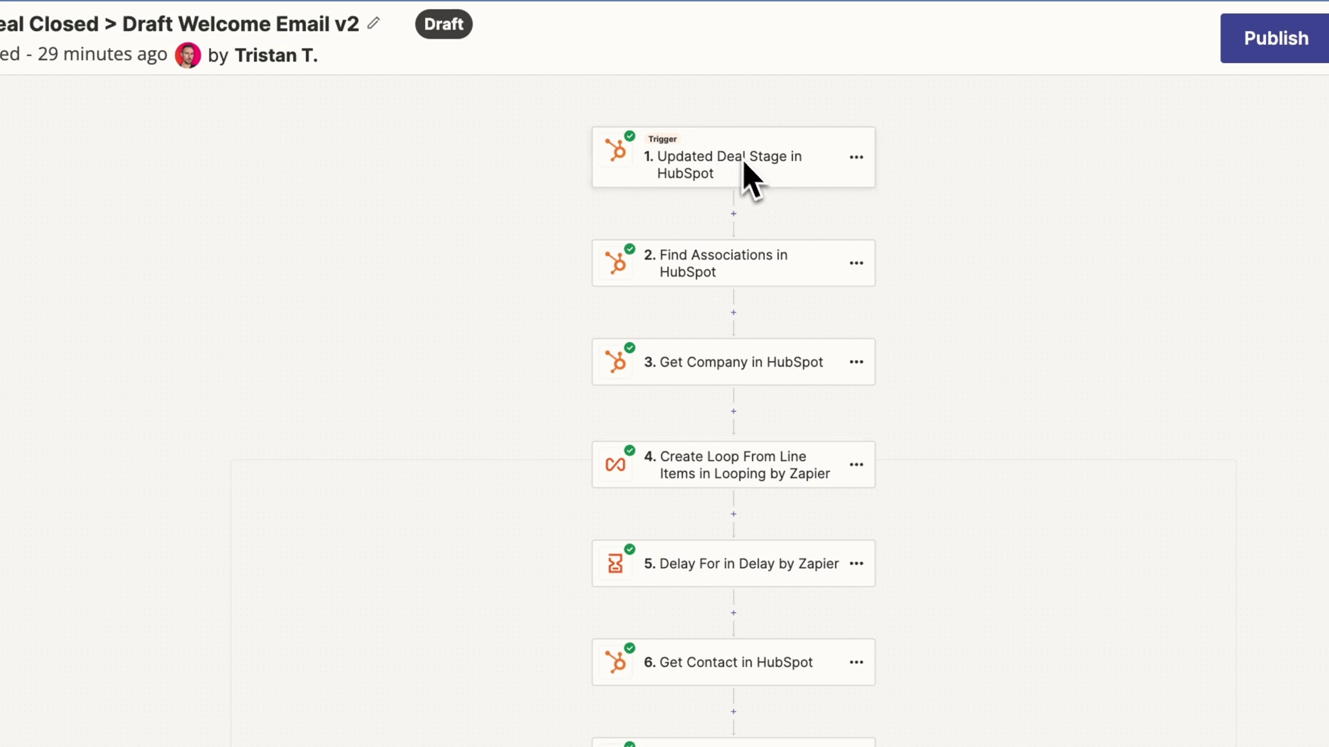
pyautogui.scroll(-2, 823, 283)
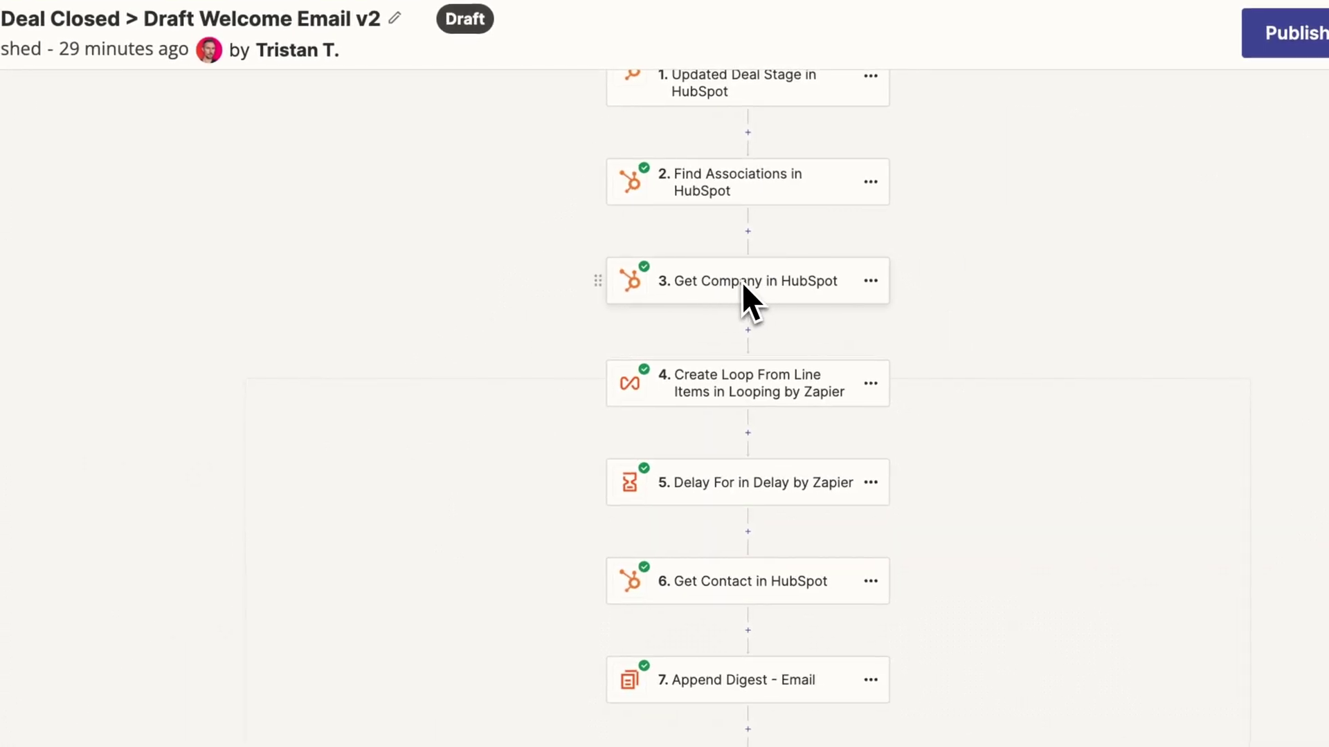
pyautogui.scroll(-2, 944, 329)
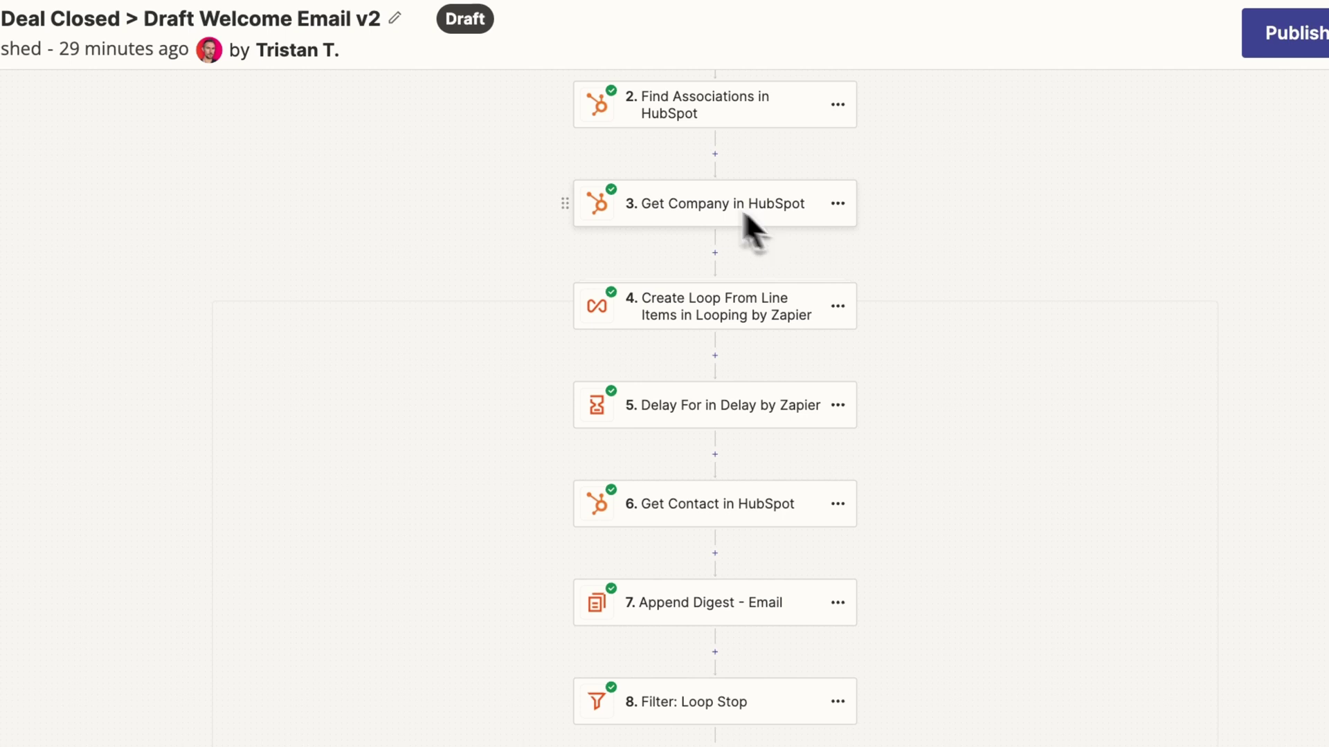
pyautogui.scroll(-2, 953, 347)
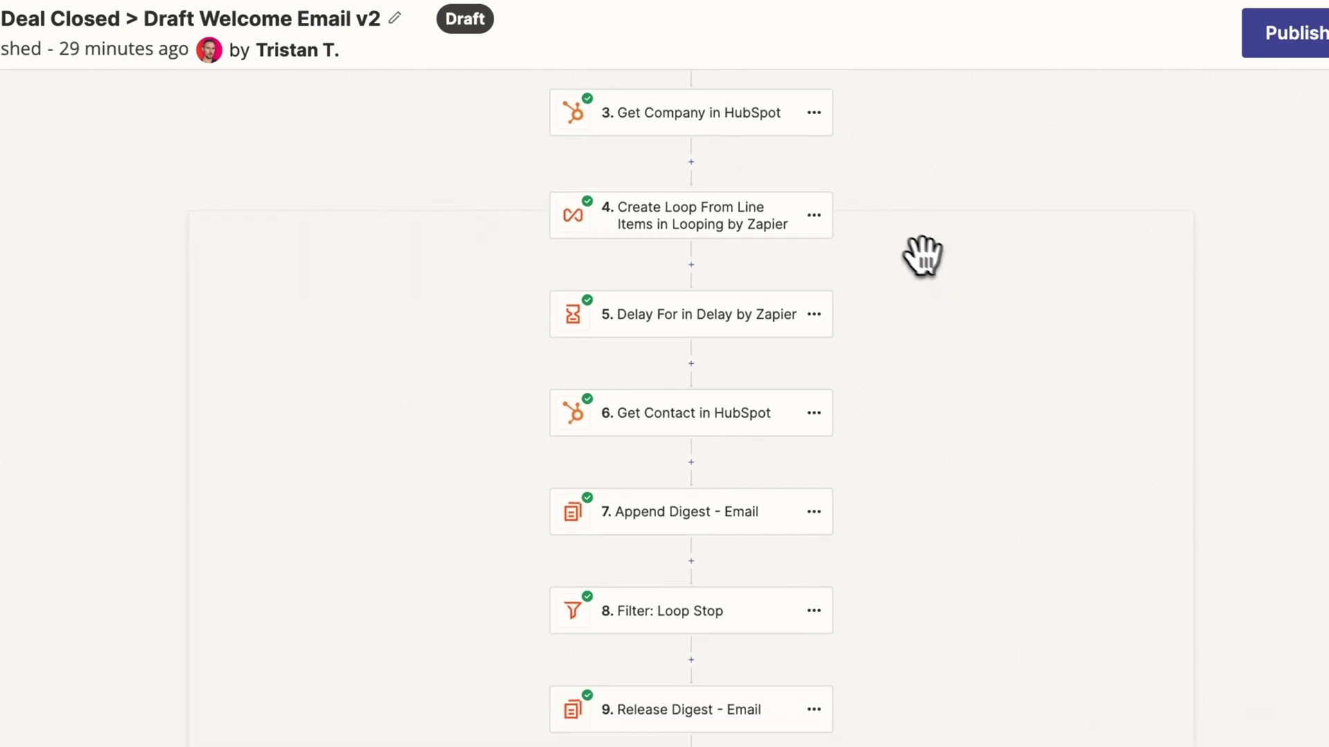
pyautogui.scroll(-2, 920, 311)
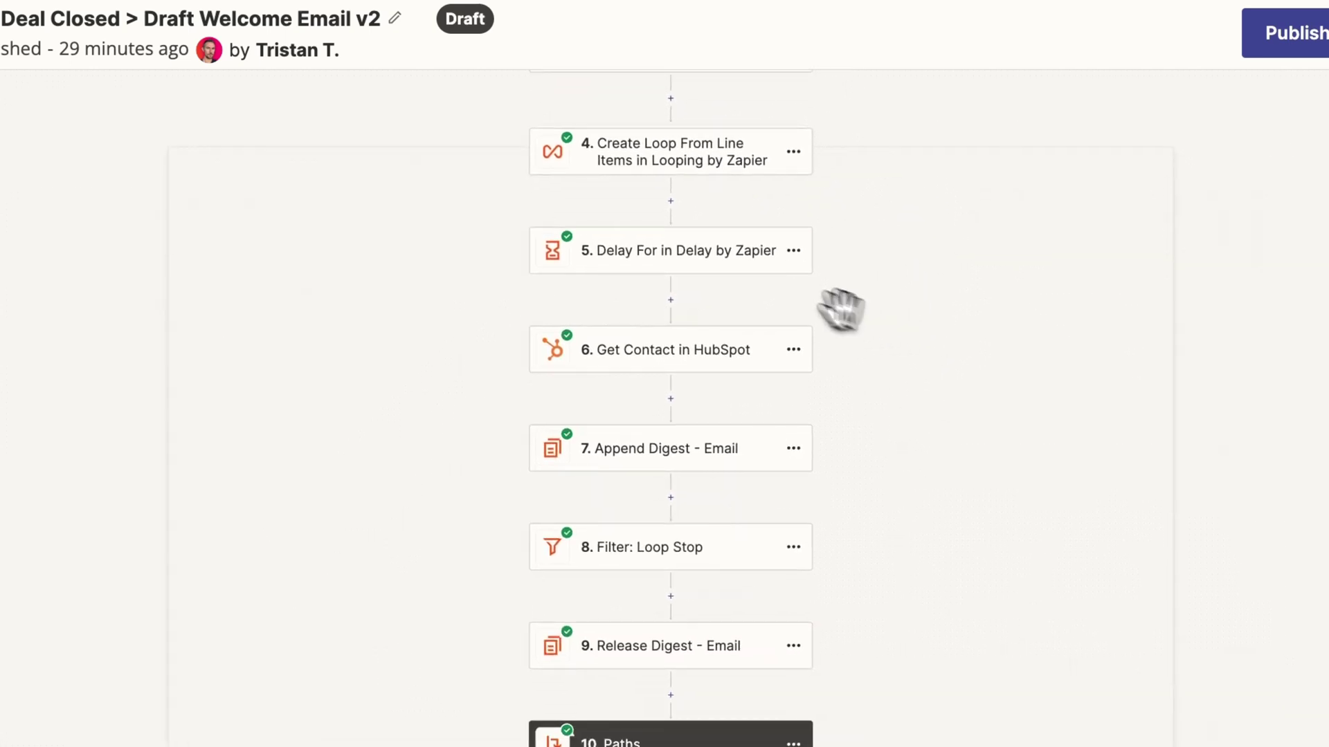
pyautogui.scroll(-1, 898, 302)
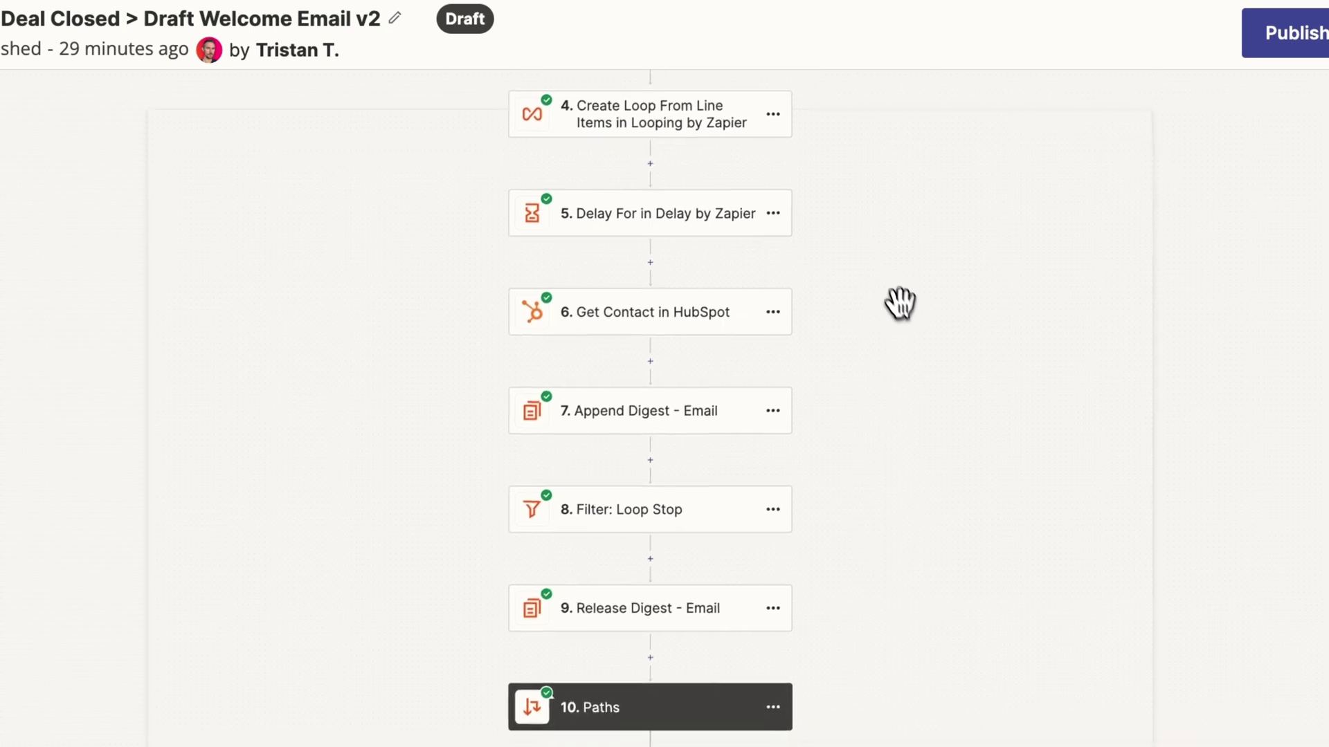
pyautogui.hscroll(2, 833, 394)
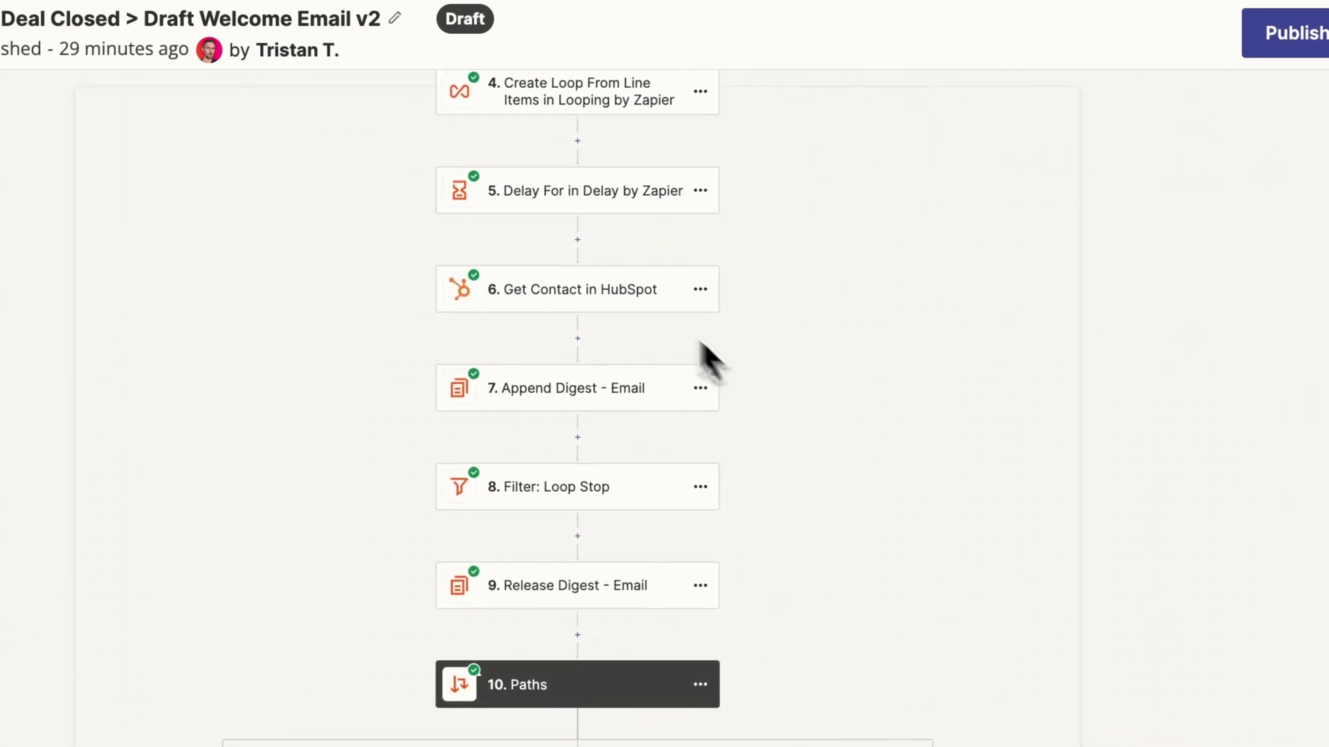
# Step: Review the Append Digest, Filter: Loop Stop and Release Digest steps, then return to the Updated Deal Stage in HubSpot trigger
pyautogui.scroll(-2, 819, 415)
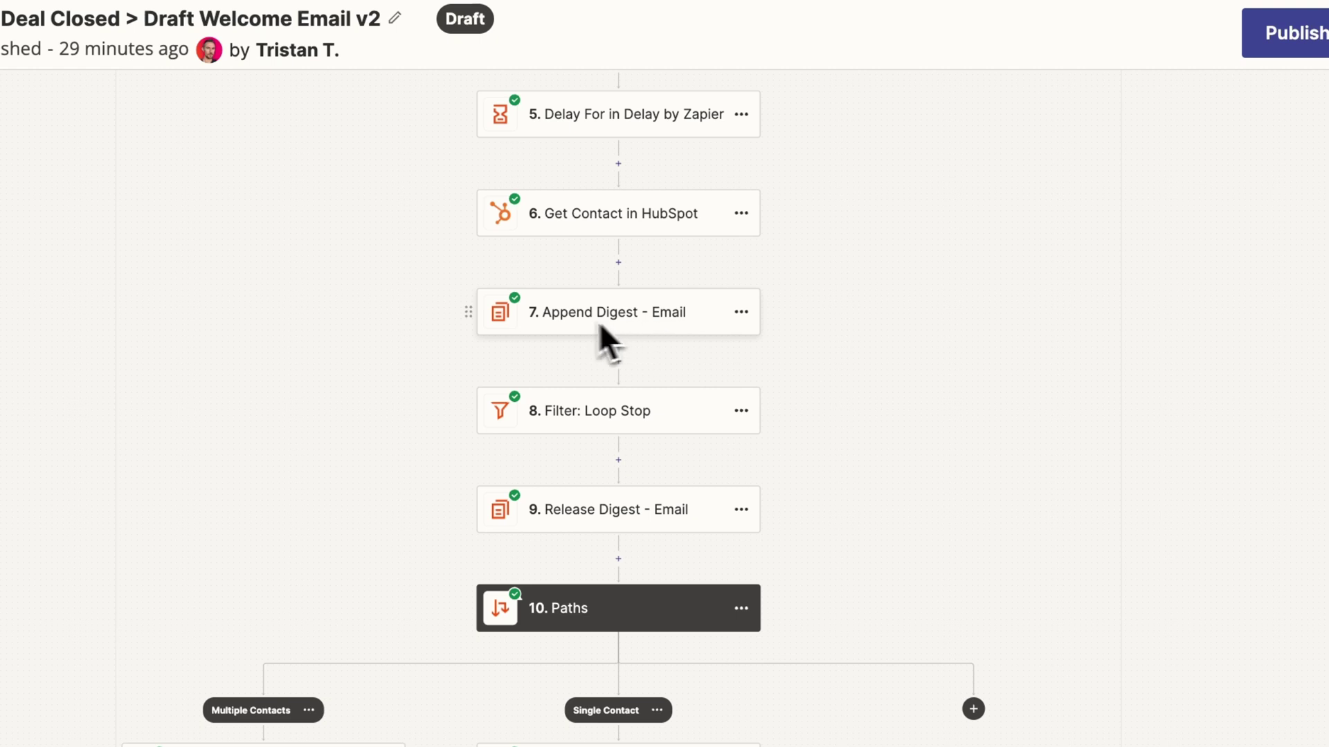
pyautogui.scroll(-2, 820, 420)
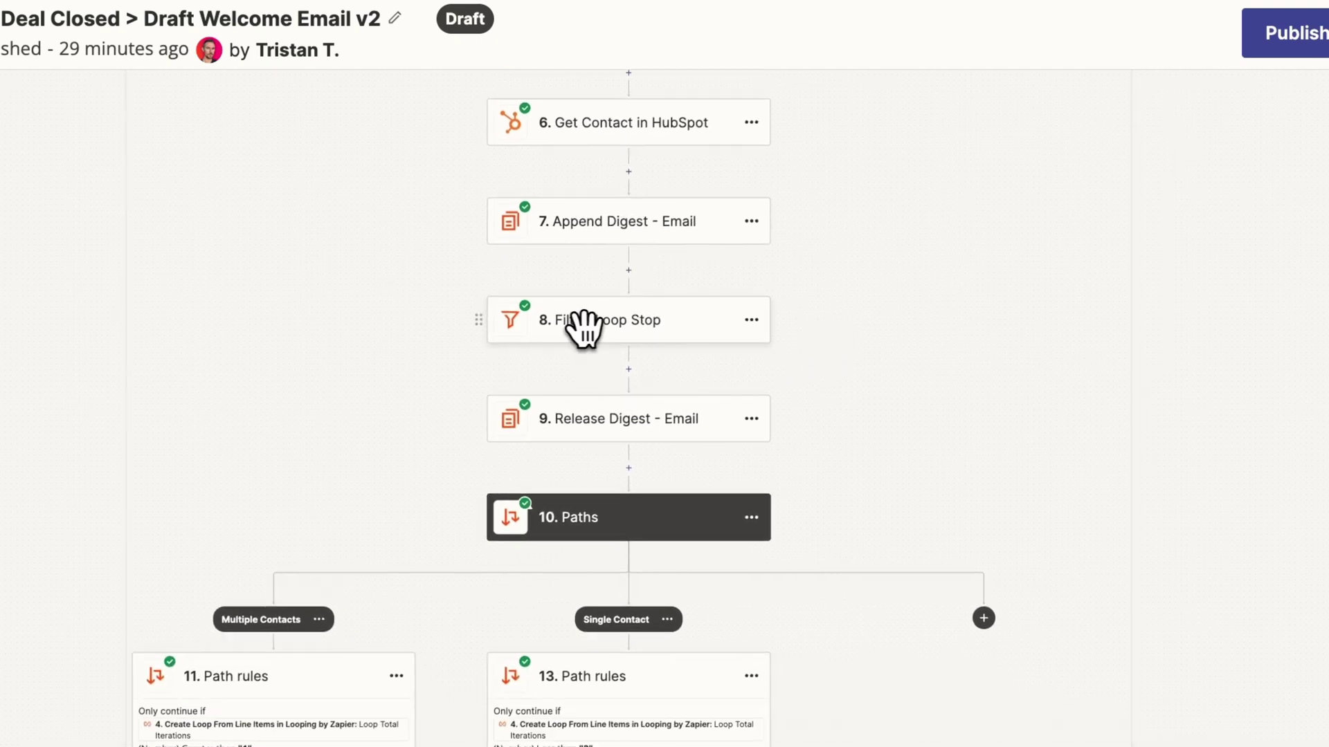
pyautogui.scroll(5, 845, 504)
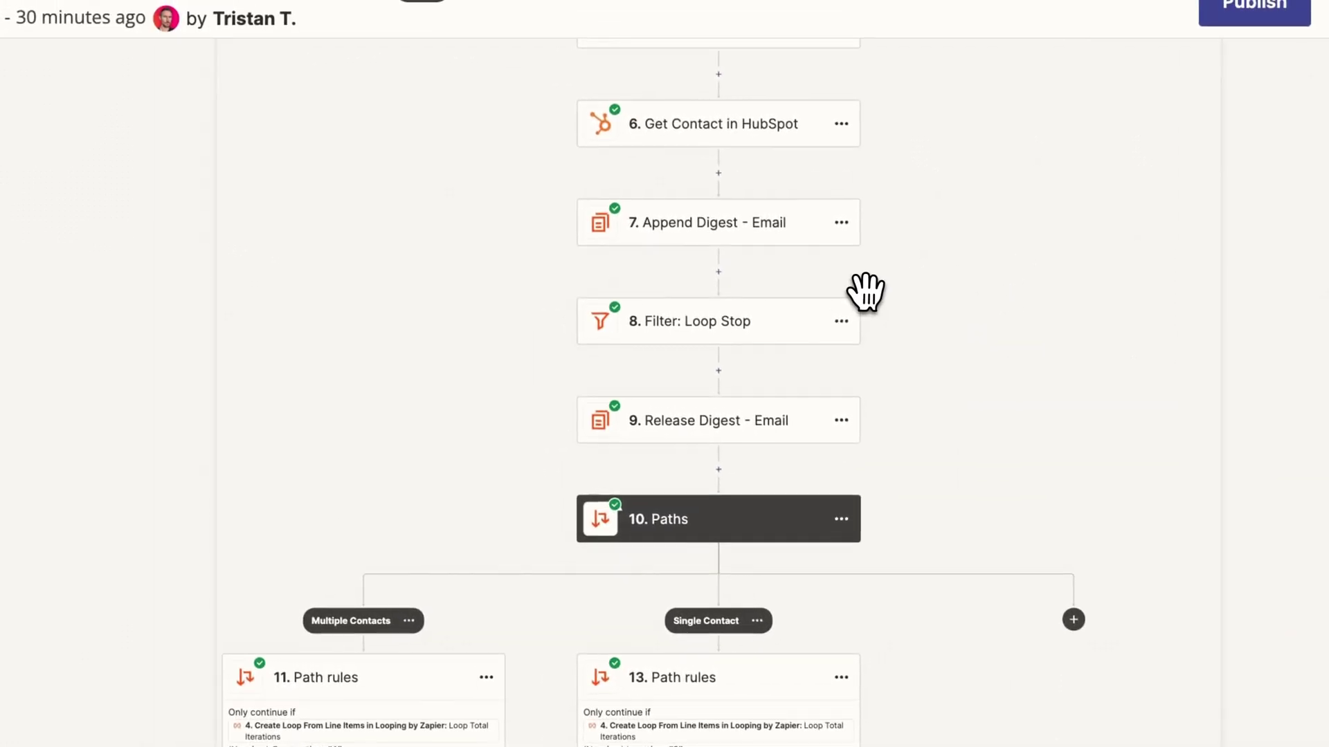
pyautogui.scroll(3, 926, 405)
pyautogui.scroll(3, 870, 460)
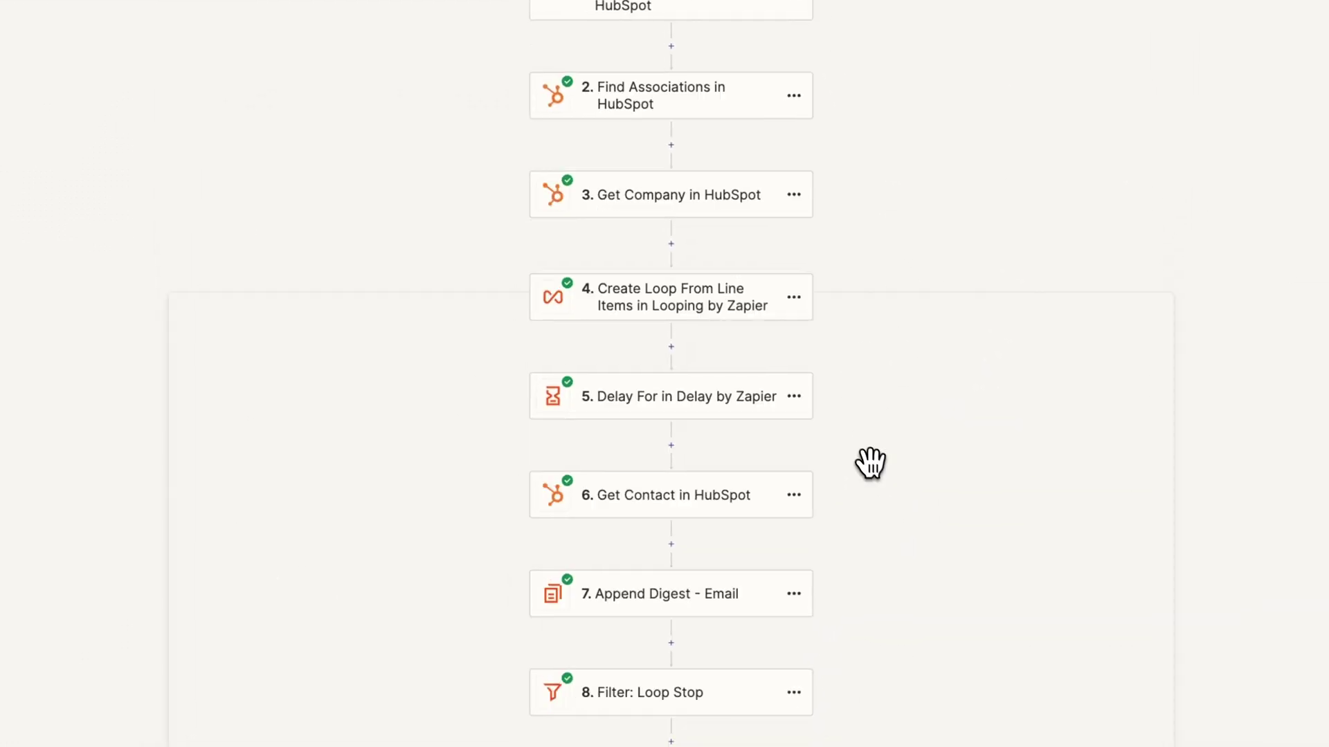
pyautogui.scroll(-3, 907, 325)
pyautogui.scroll(4, 910, 484)
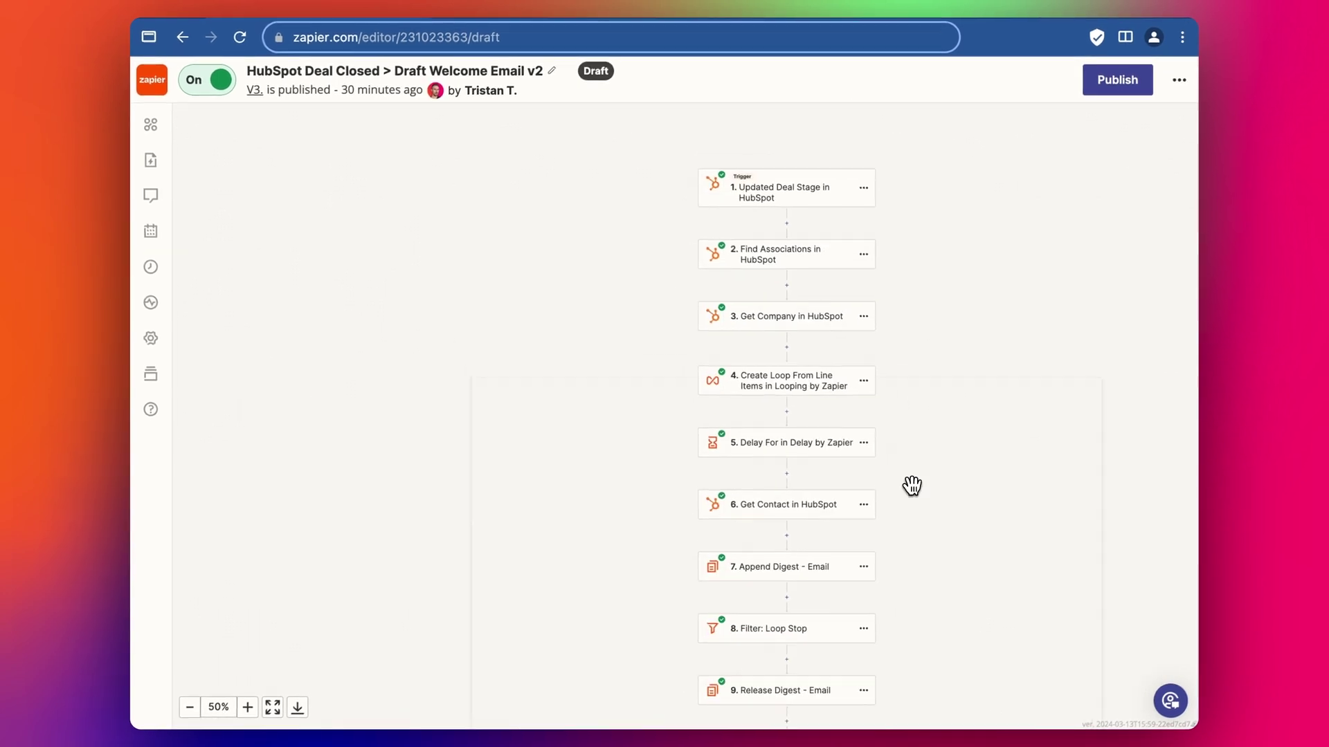
pyautogui.scroll(1, 896, 440)
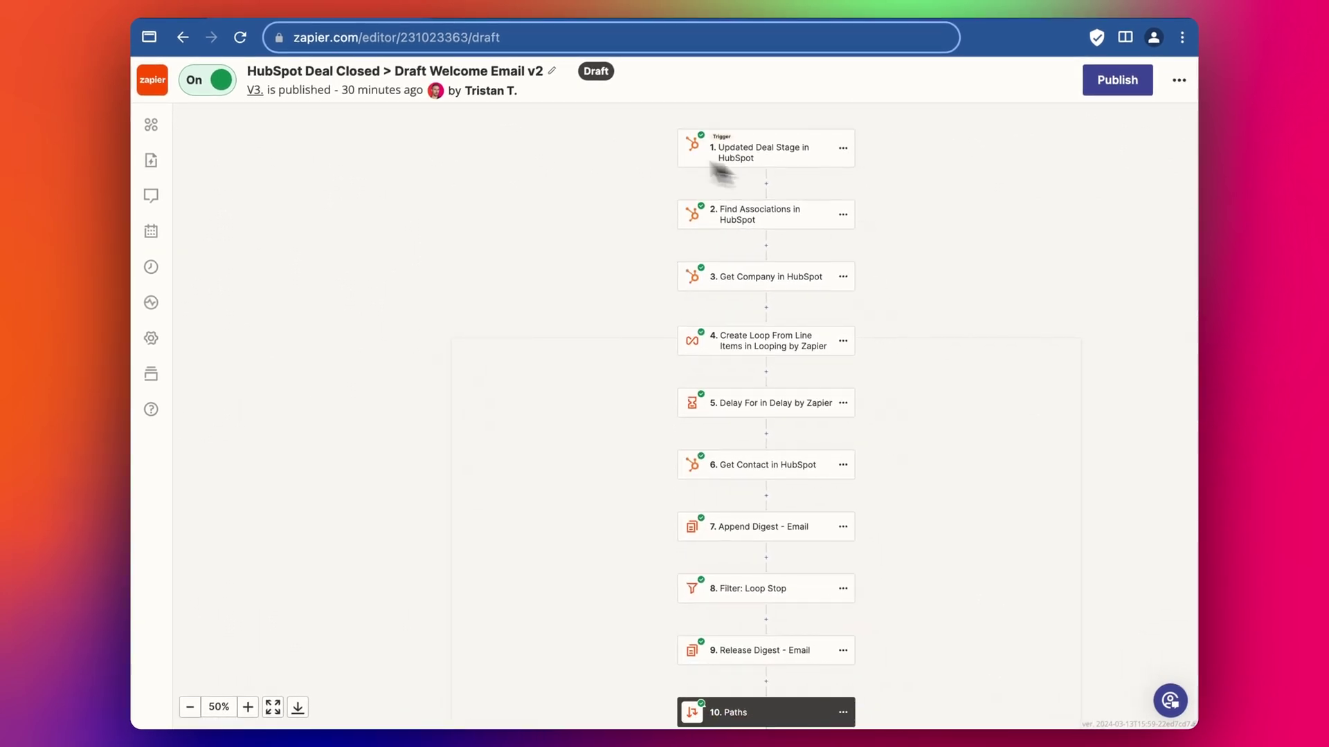
# Step: Trace the workflow from the HubSpot steps through the loop to the path rules and Gmail draft steps, then back to the trigger
pyautogui.scroll(-1, 955, 305)
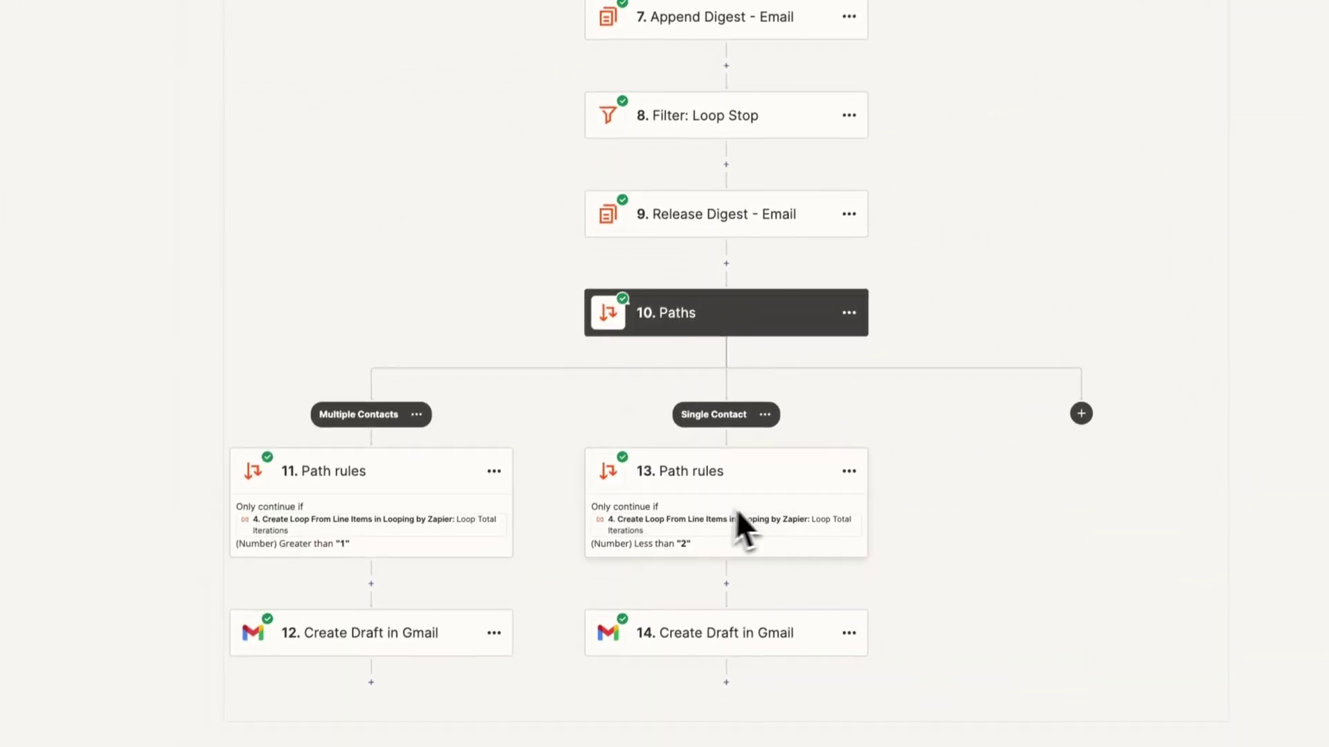
pyautogui.moveTo(799, 358); pyautogui.dragTo(739, 585)
pyautogui.moveTo(768, 124); pyautogui.dragTo(893, 561)
pyautogui.scroll(-6, 815, 346)
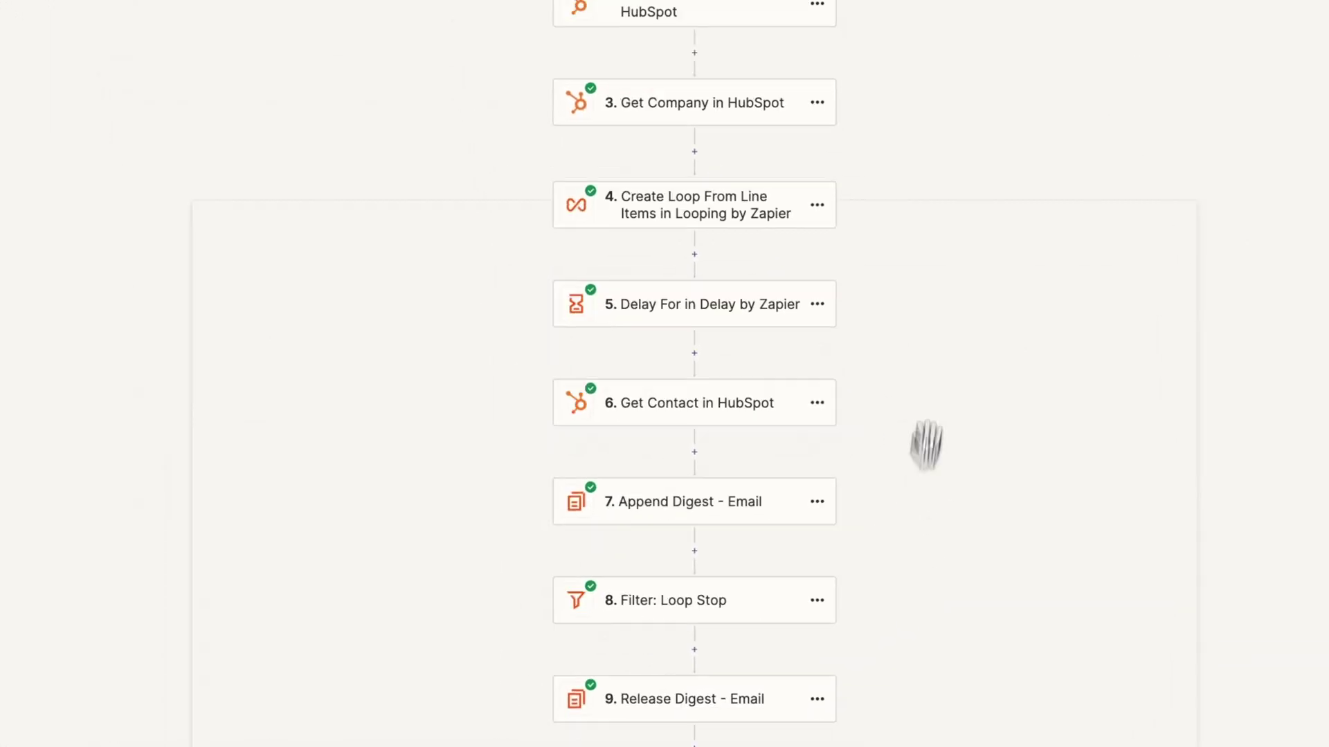
pyautogui.scroll(-2, 842, 522)
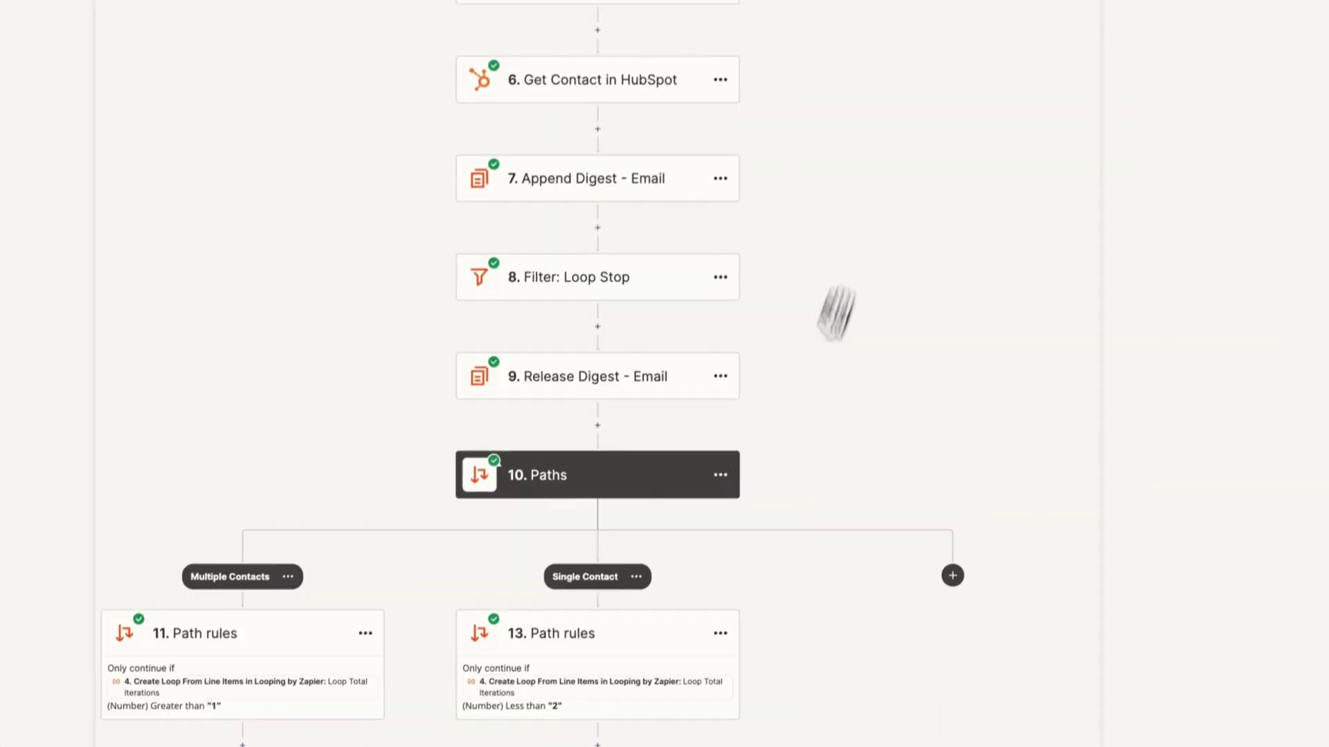
pyautogui.scroll(8, 833, 309)
pyautogui.scroll(-3, 824, 554)
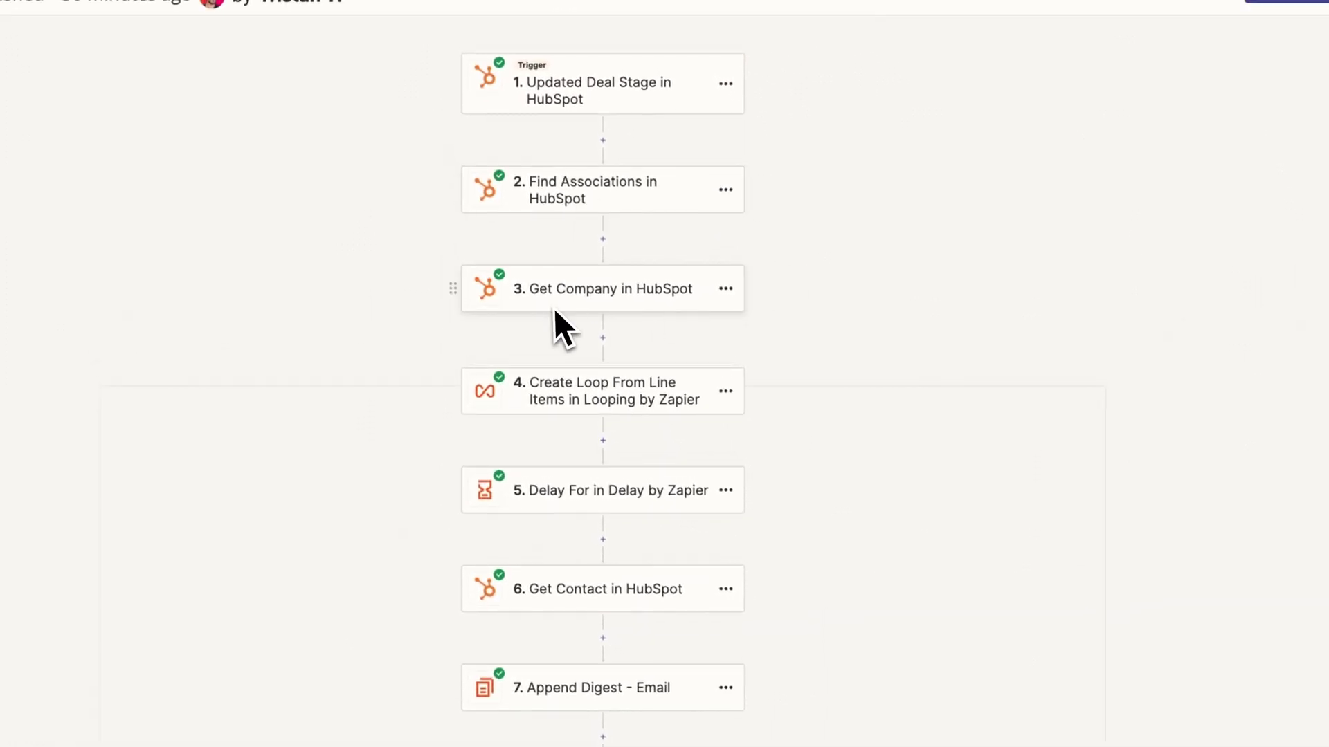
pyautogui.scroll(-3, 860, 346)
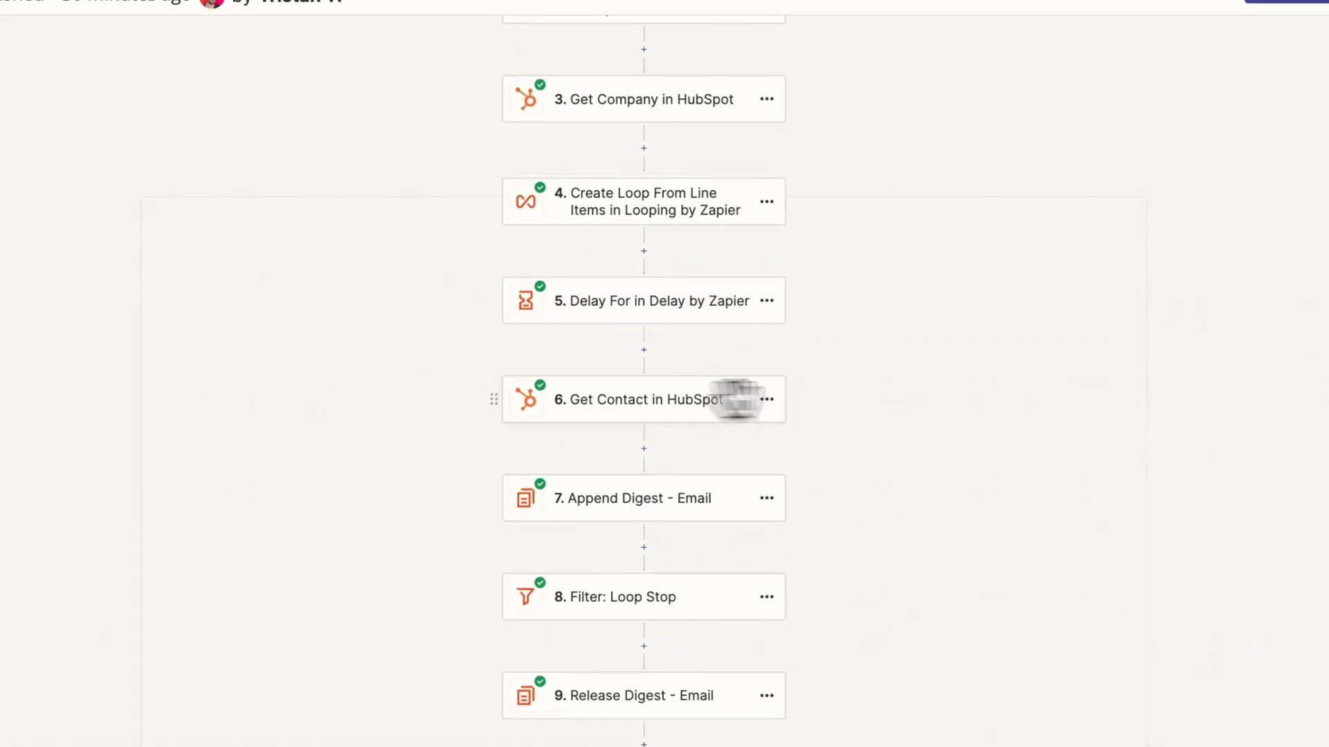
pyautogui.moveTo(845, 605); pyautogui.dragTo(857, 219)
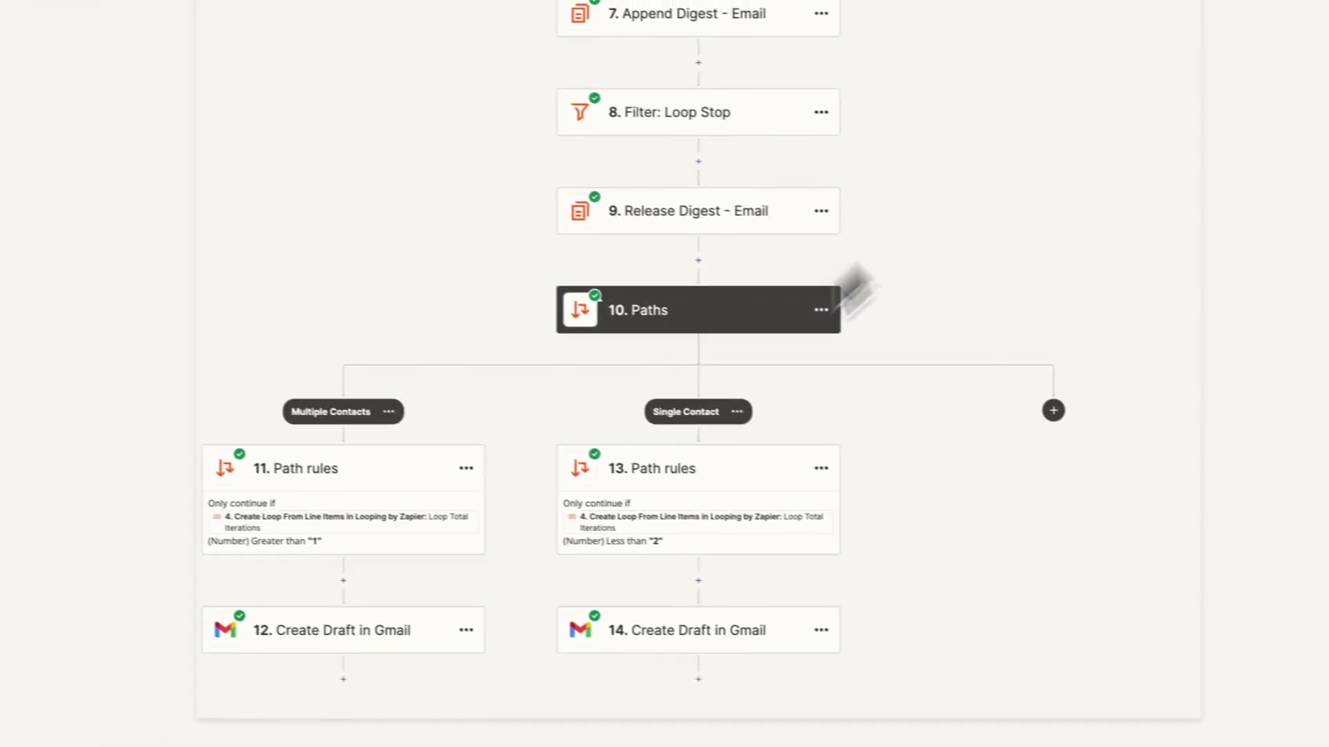
pyautogui.moveTo(1018, 136); pyautogui.dragTo(883, 646)
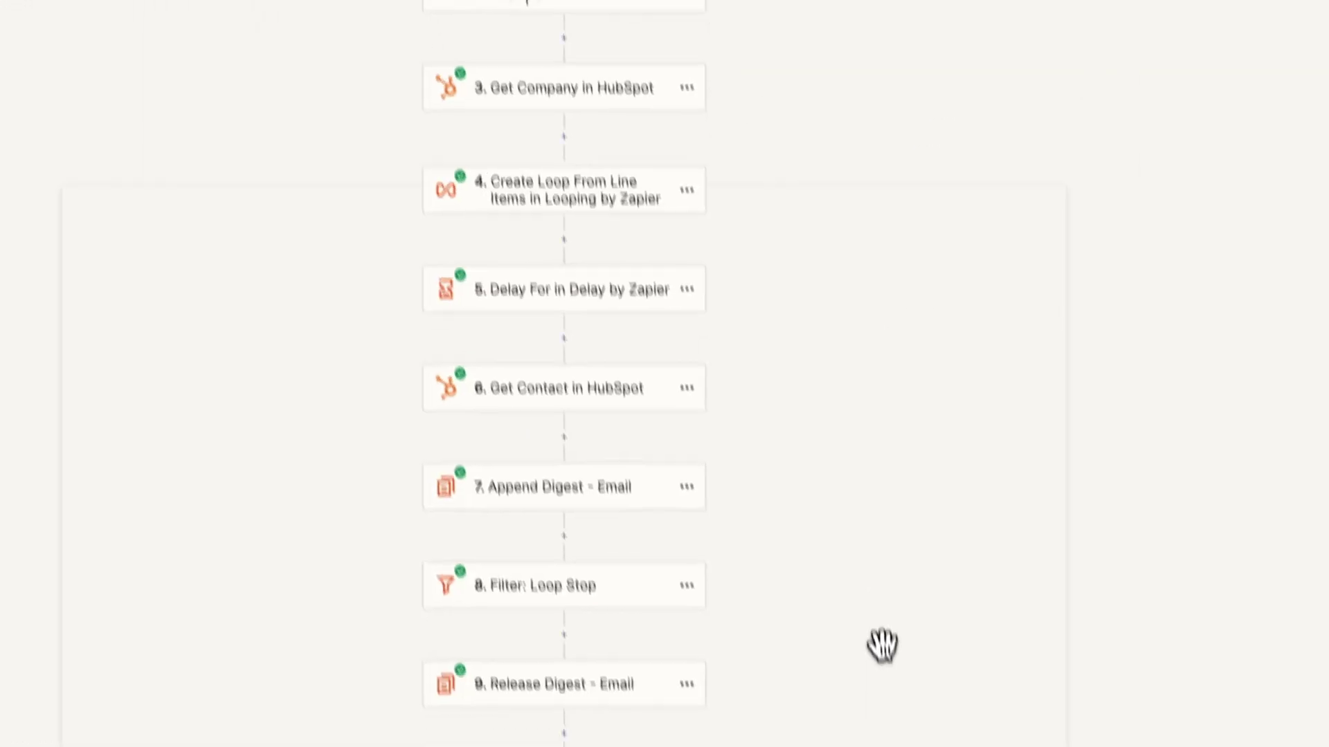
pyautogui.scroll(-1, 879, 574)
pyautogui.scroll(5, 871, 574)
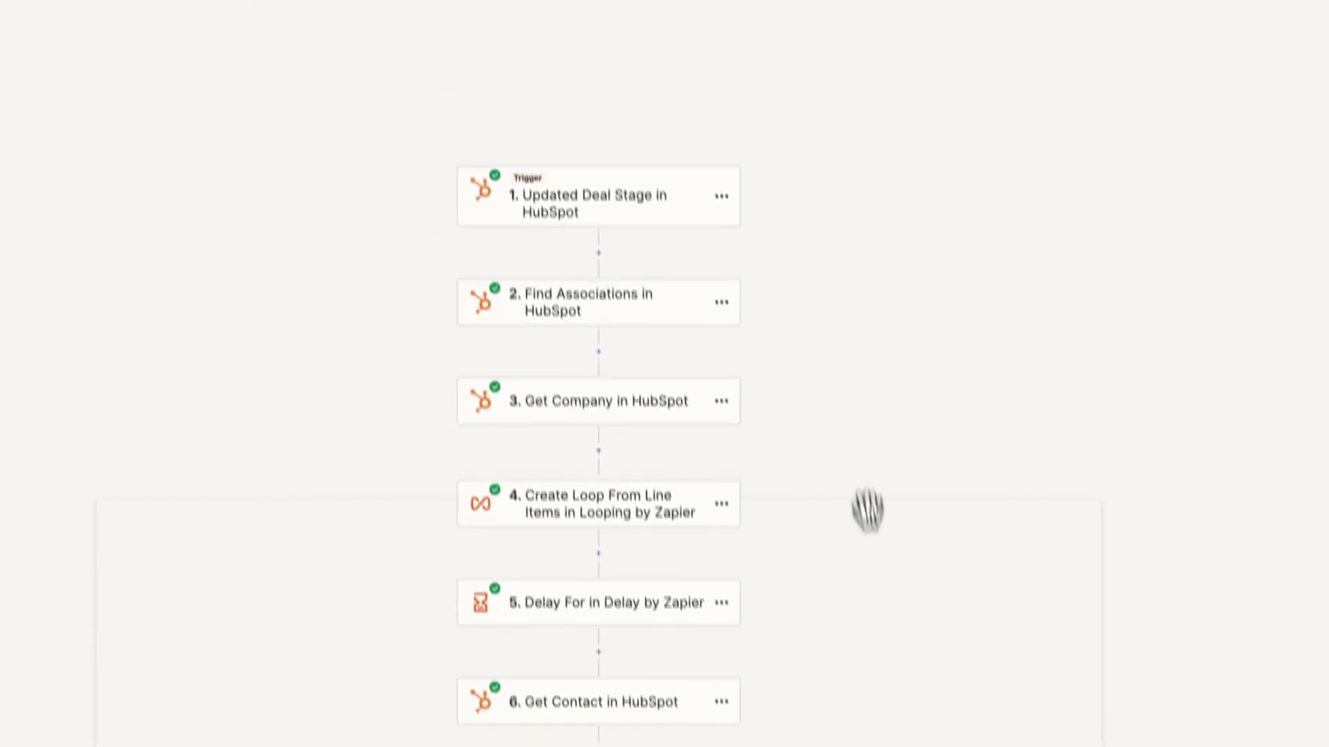
# Step: Review how the loop leads through Paths to the Multiple Contacts and Single Contact branches and their Gmail draft steps
pyautogui.moveTo(867, 511); pyautogui.dragTo(878, 475)
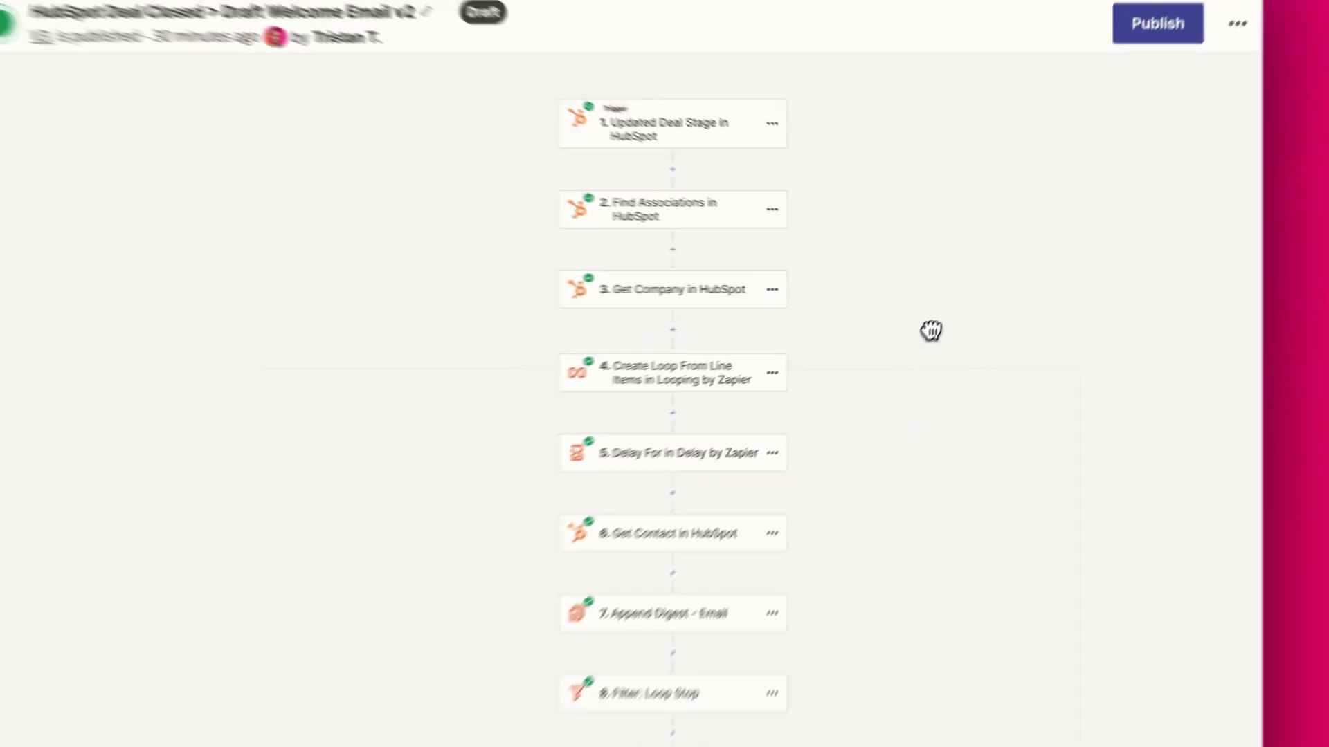
pyautogui.moveTo(931, 331); pyautogui.dragTo(860, 329)
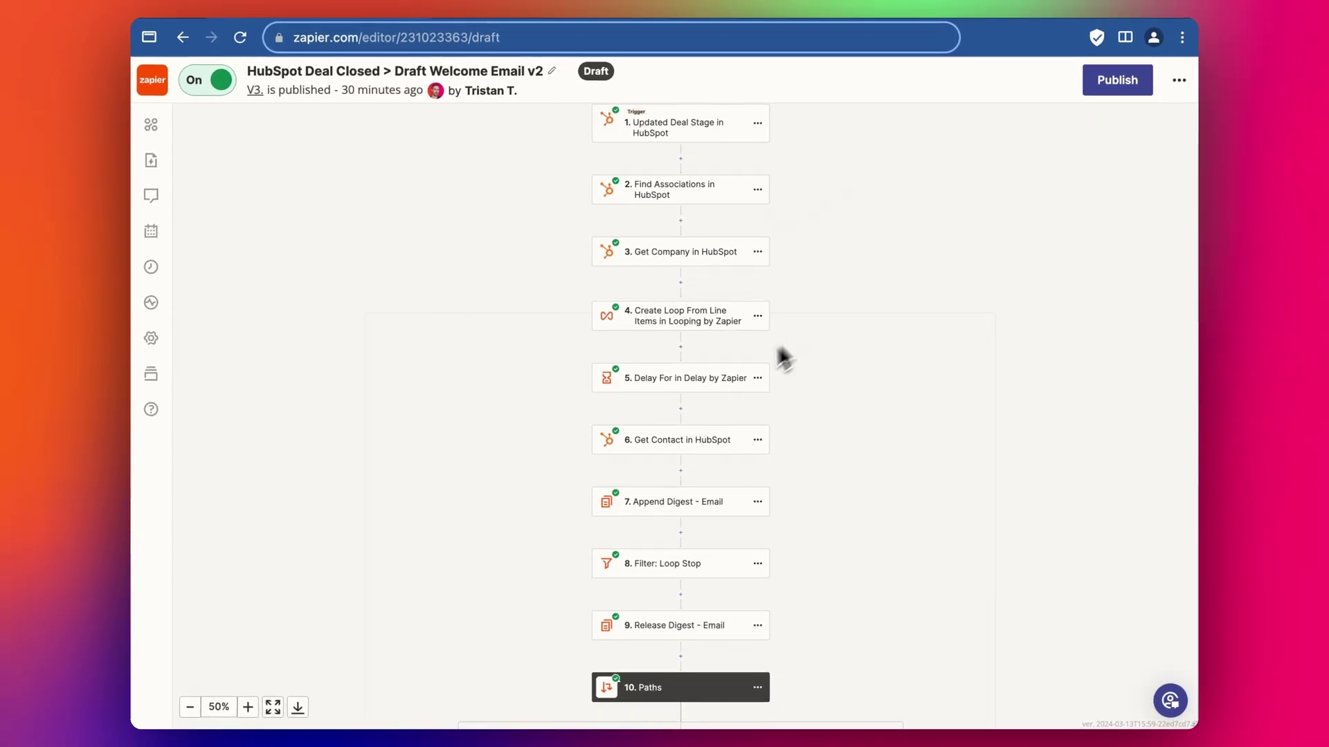
pyautogui.moveTo(767, 322); pyautogui.dragTo(875, 223)
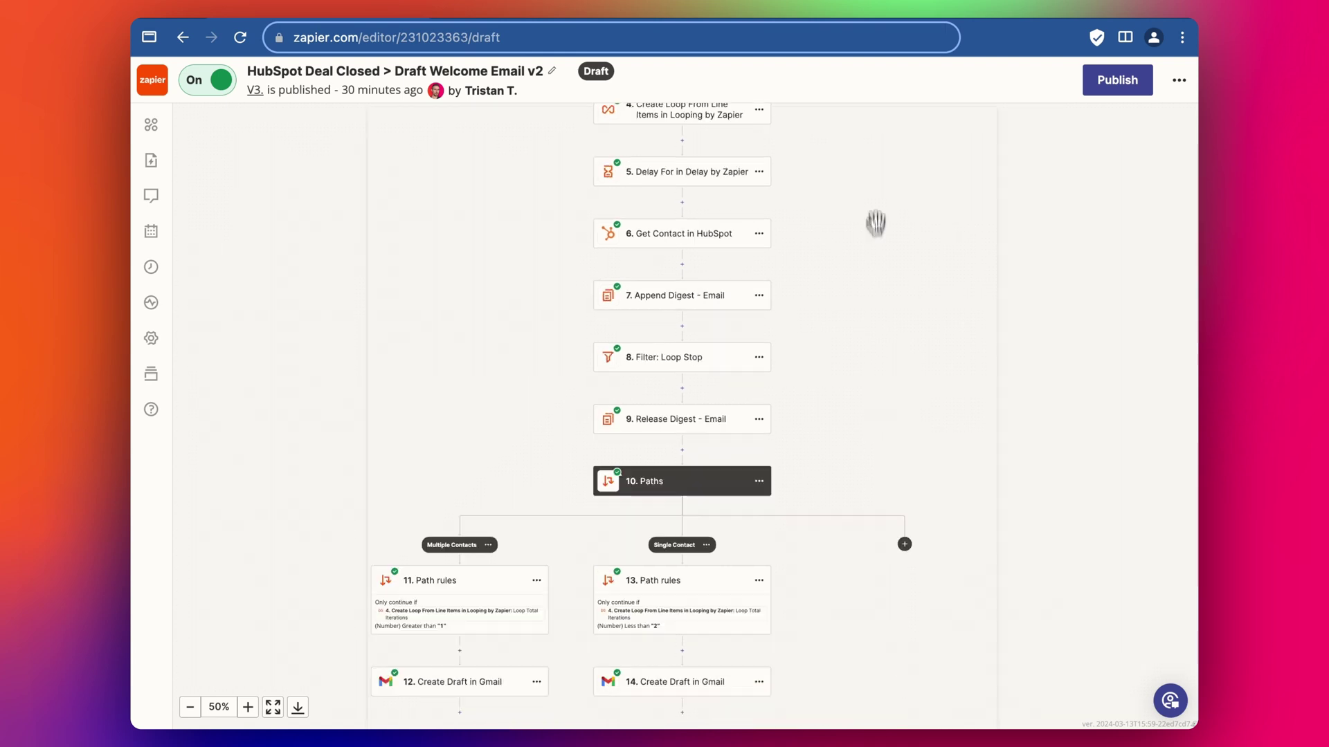
pyautogui.moveTo(853, 389); pyautogui.dragTo(870, 261)
pyautogui.moveTo(833, 526); pyautogui.dragTo(815, 621)
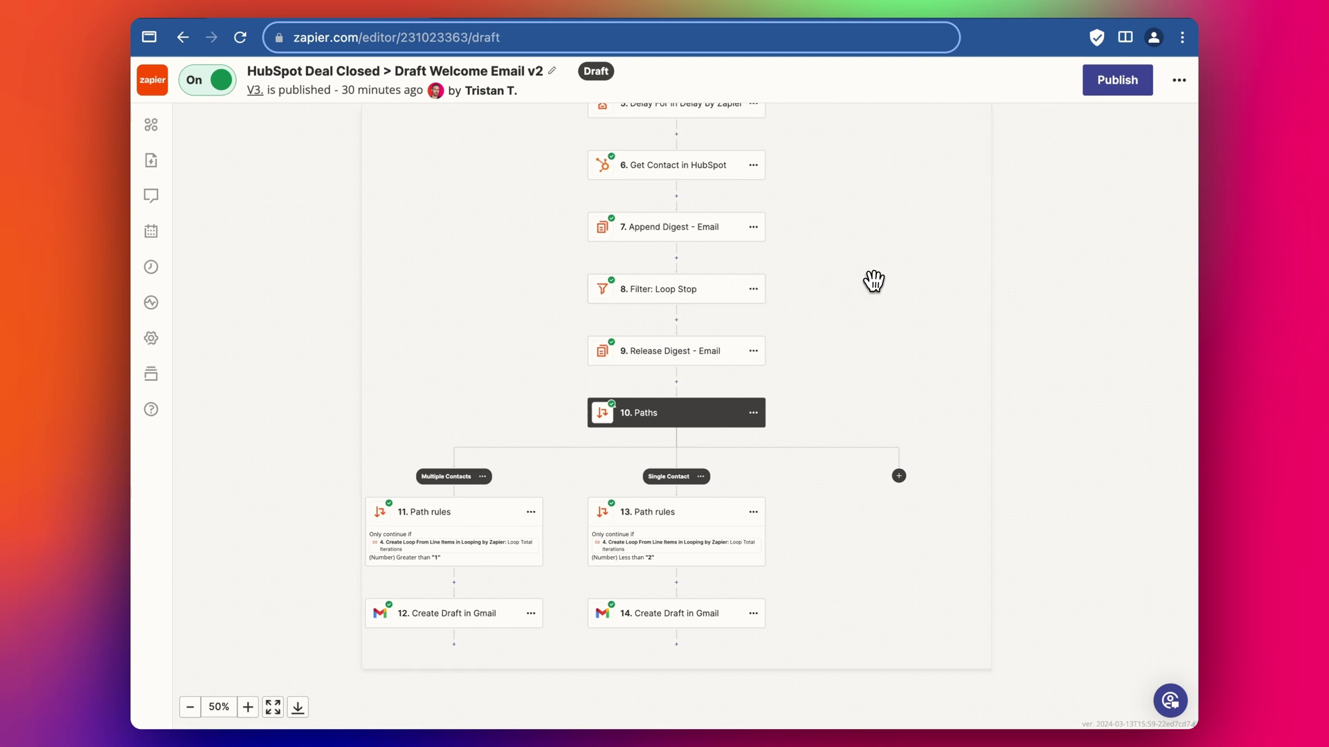
pyautogui.moveTo(873, 280); pyautogui.dragTo(889, 492)
pyautogui.moveTo(886, 297); pyautogui.dragTo(905, 175)
pyautogui.scroll(-3, 945, 241)
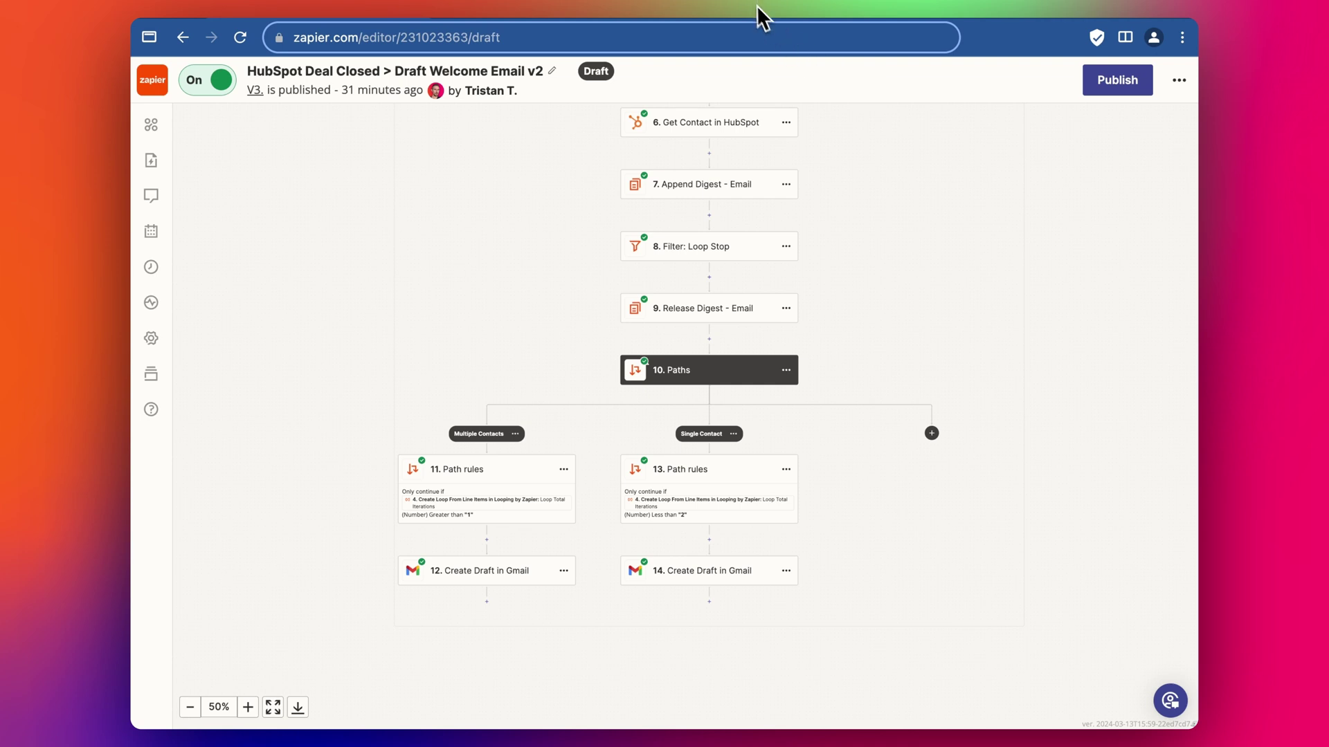
# Step: Switch to Gmail and reopen the "Terrific & Star Alliance Partnership Confirmed" draft to examine its recipients
pyautogui.hotkey('ctrl', 'Tab')
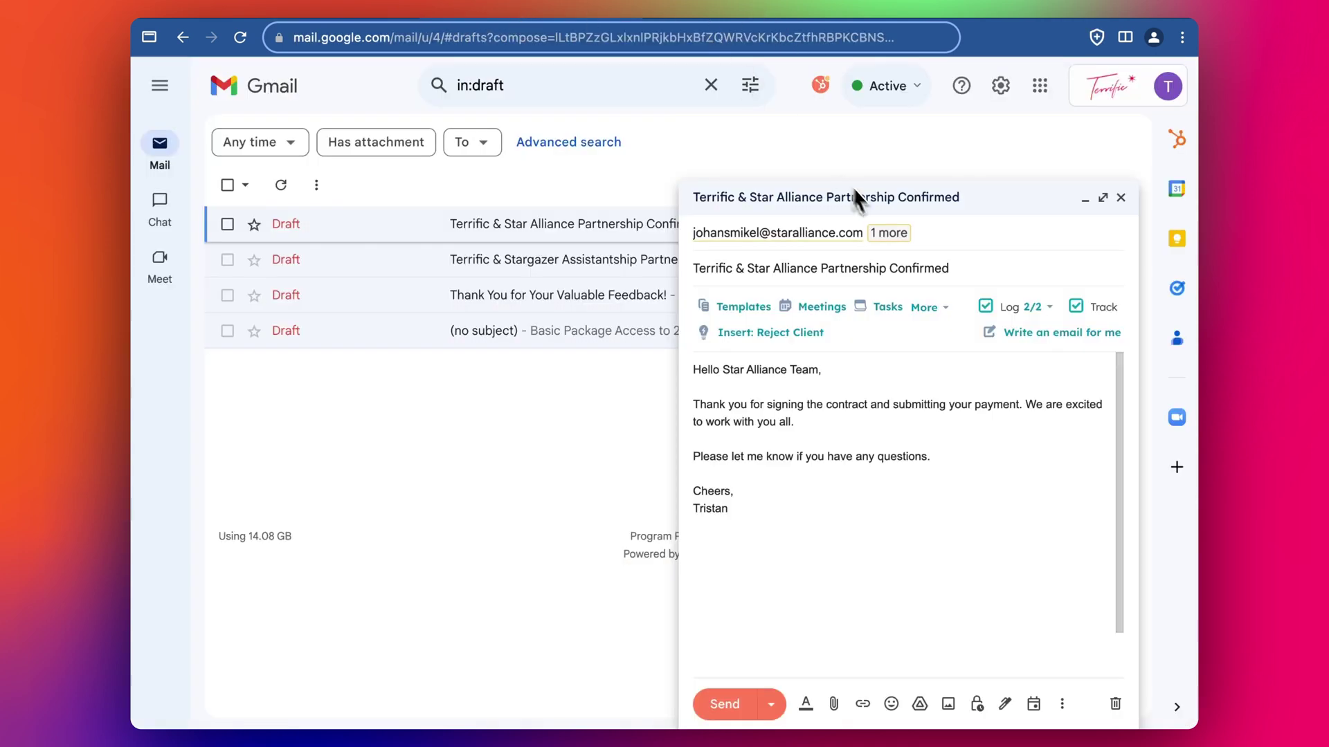
pyautogui.click(1120, 199)
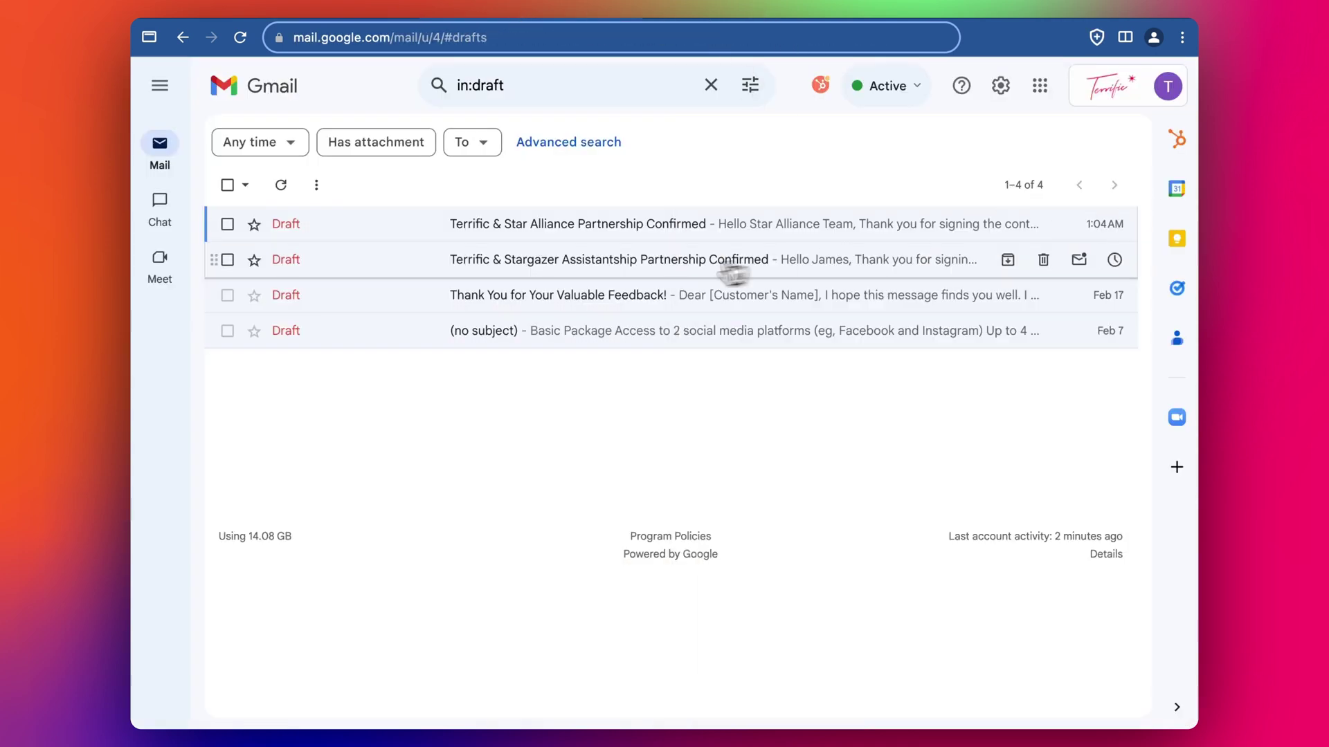
pyautogui.click(644, 235)
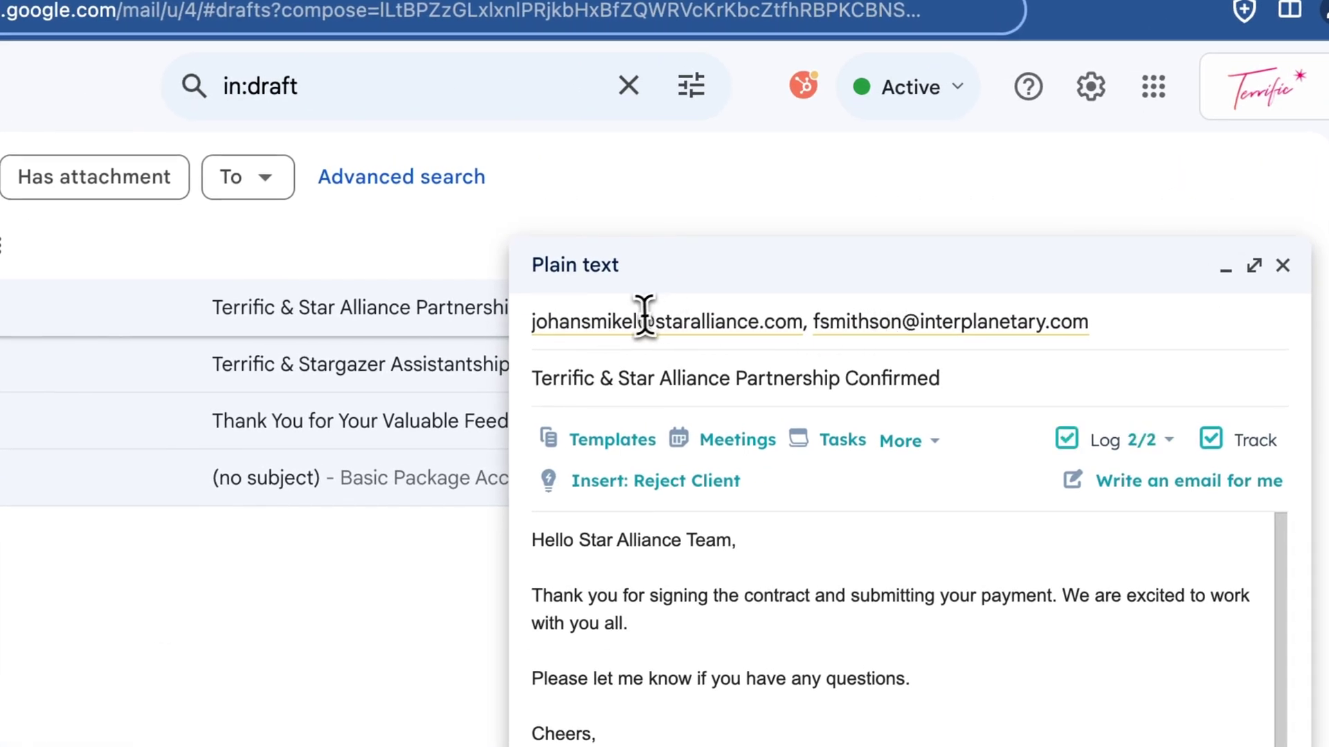
pyautogui.click(593, 320)
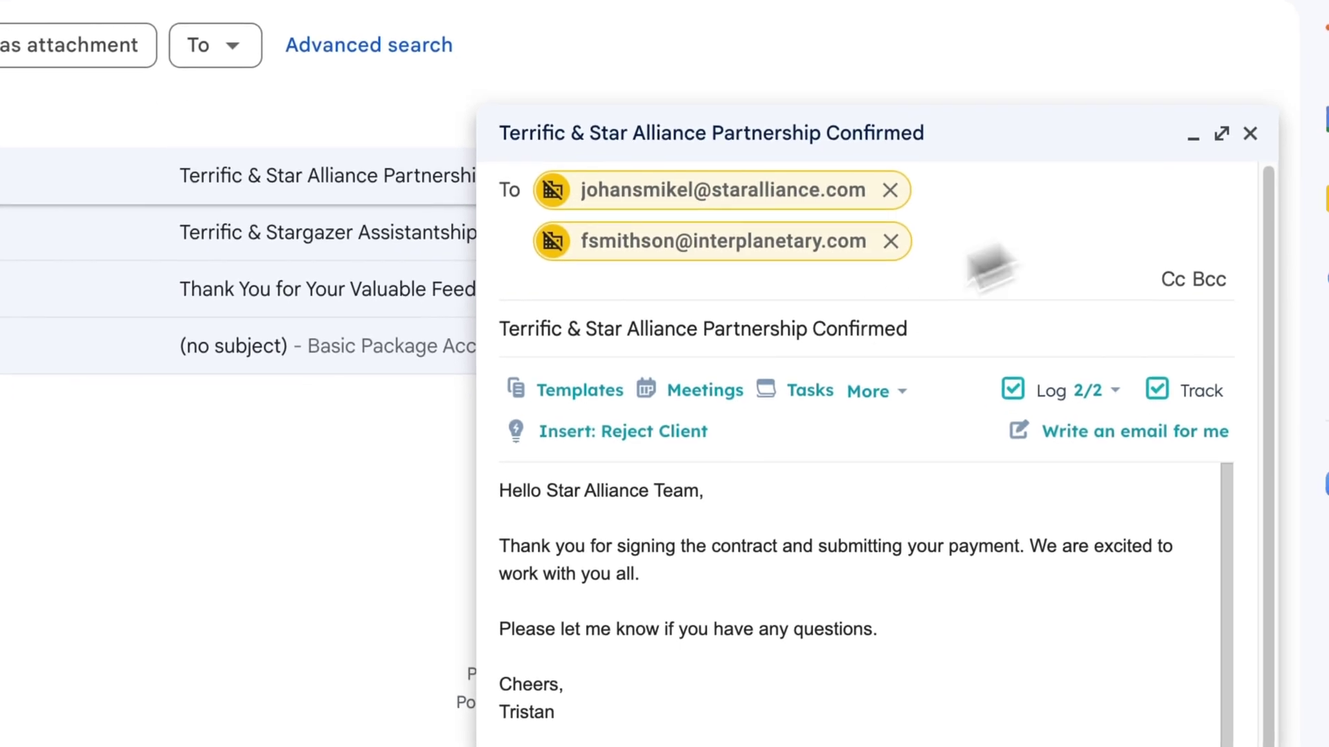
# Step: Highlight the team greeting and thank-you paragraph in the Star Alliance draft to examine its wording
pyautogui.moveTo(546, 492); pyautogui.dragTo(535, 494)
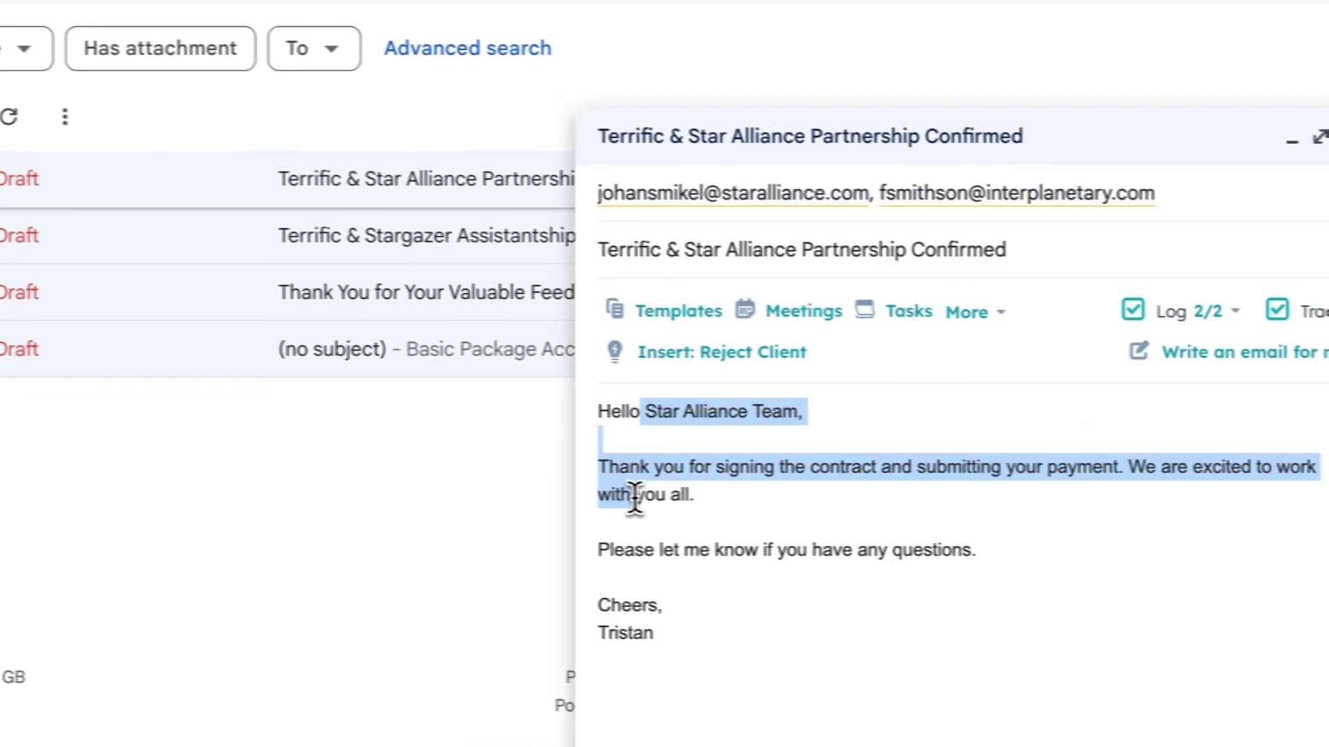
pyautogui.moveTo(635, 498); pyautogui.dragTo(880, 525)
pyautogui.doubleClick(738, 413)
pyautogui.moveTo(738, 468); pyautogui.dragTo(737, 481)
pyautogui.click(821, 523)
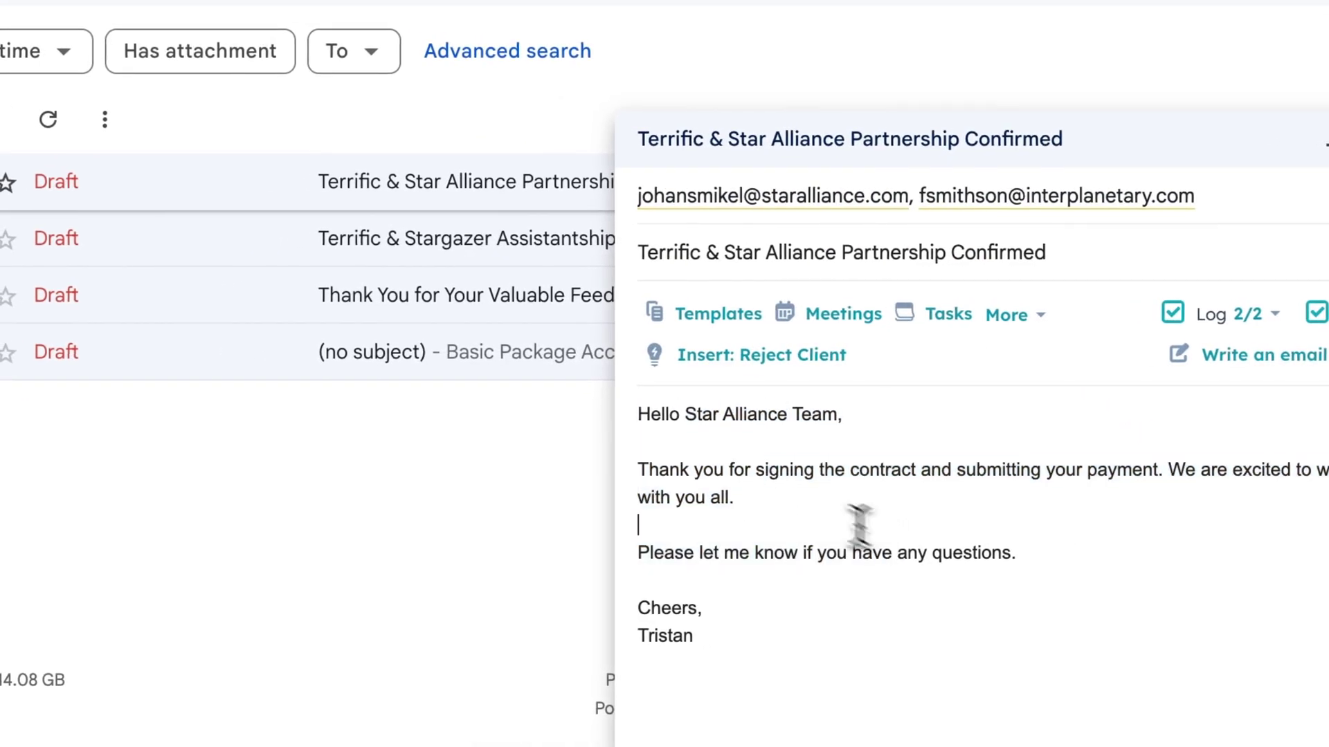
# Step: Examine the recipient, greeting and company name in the "Terrific & Stargazer Assistantship Partnership Confirmed" draft, then close it
pyautogui.click(538, 256)
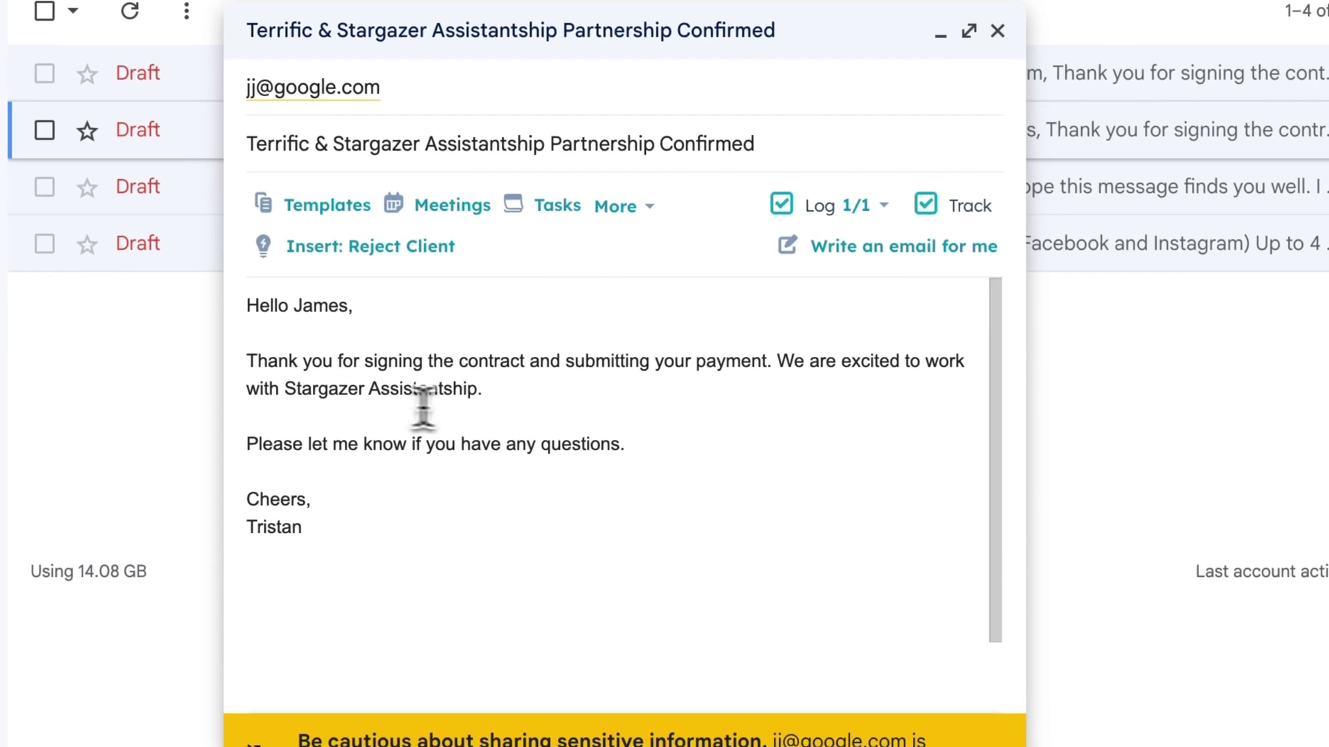
pyautogui.click(423, 408)
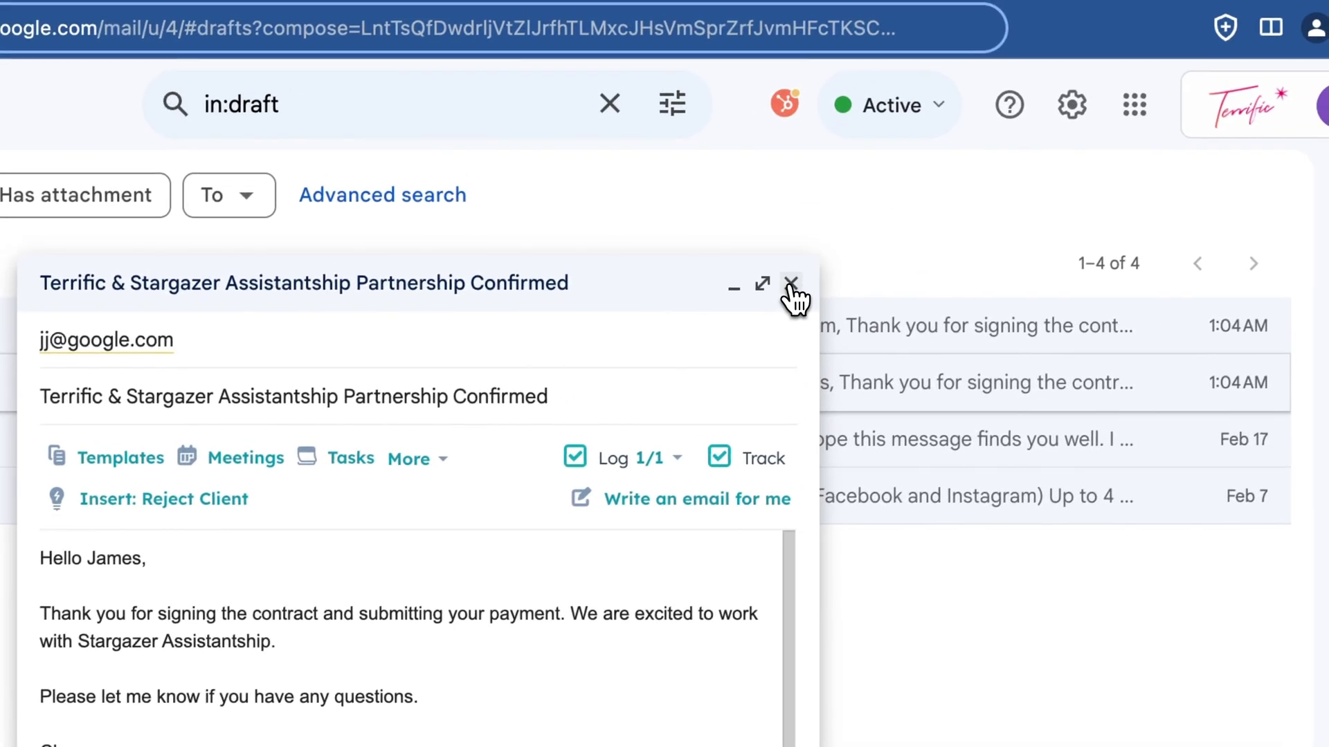
pyautogui.click(1001, 136)
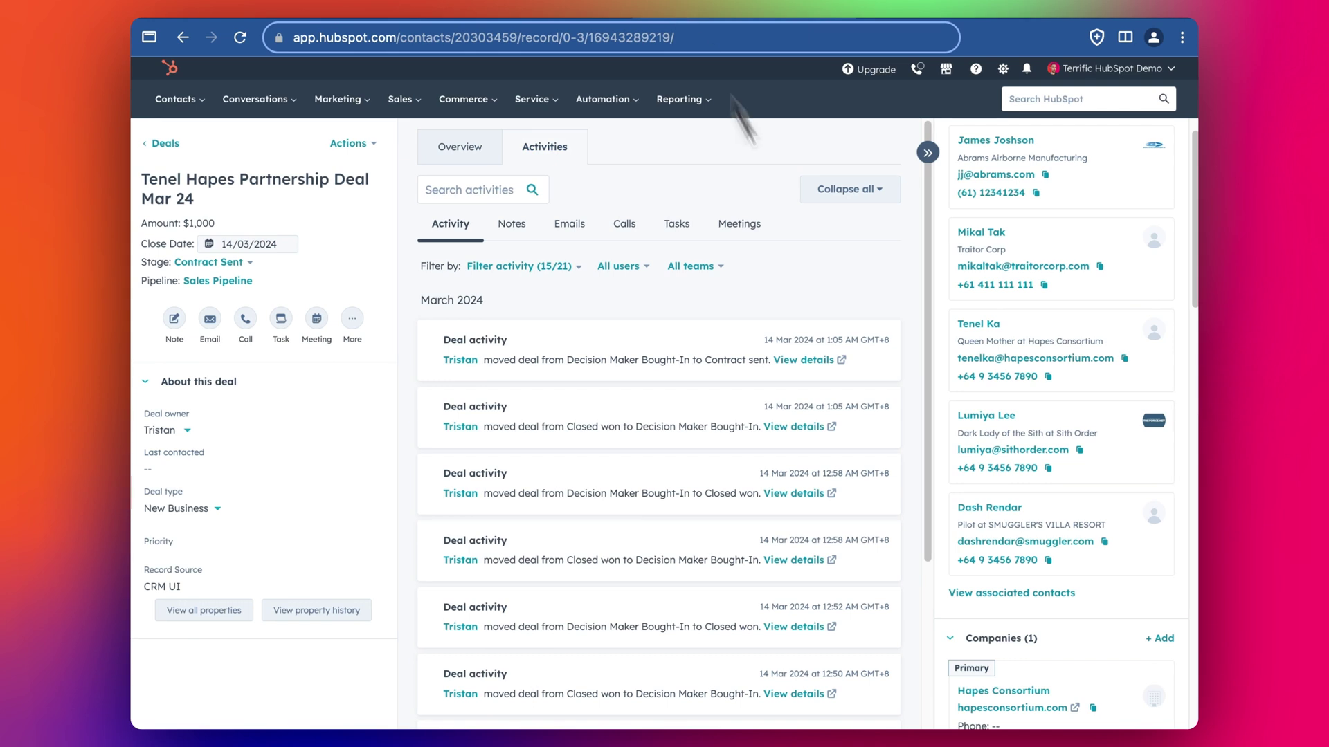
# Step: Switch to HubSpot and return from the open deal record to the Deals list
pyautogui.click(168, 145)
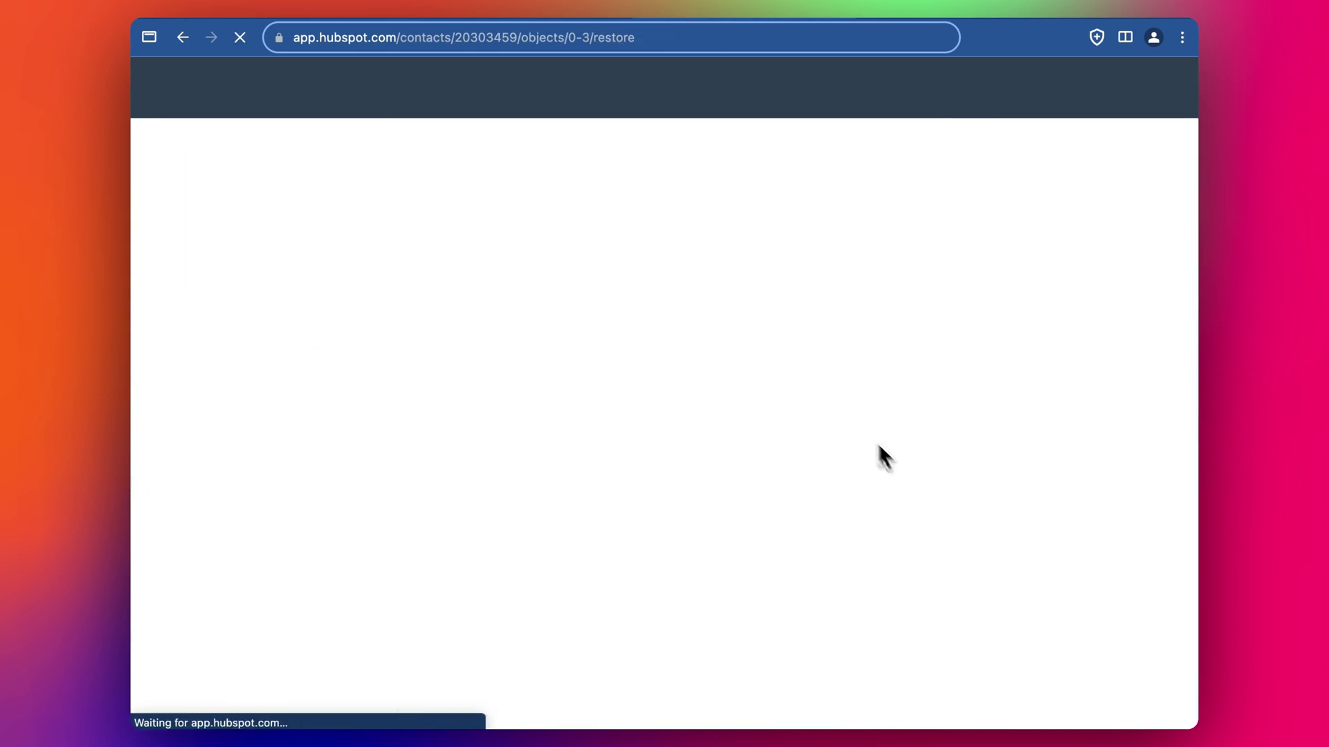